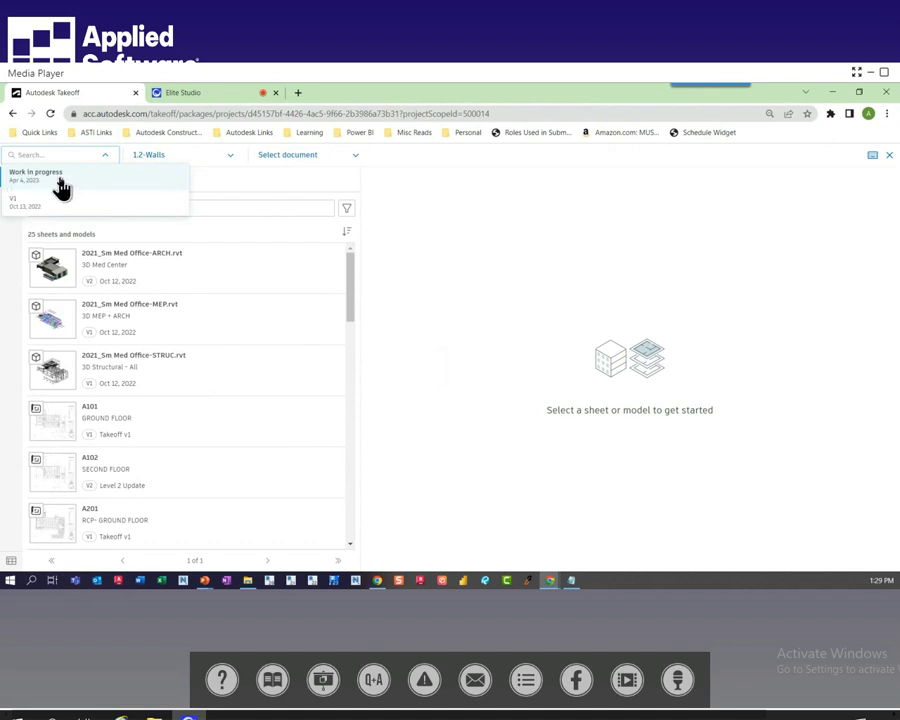
# Switch the takeoff package to 3.1-HVAC
pyautogui.click(436, 176)
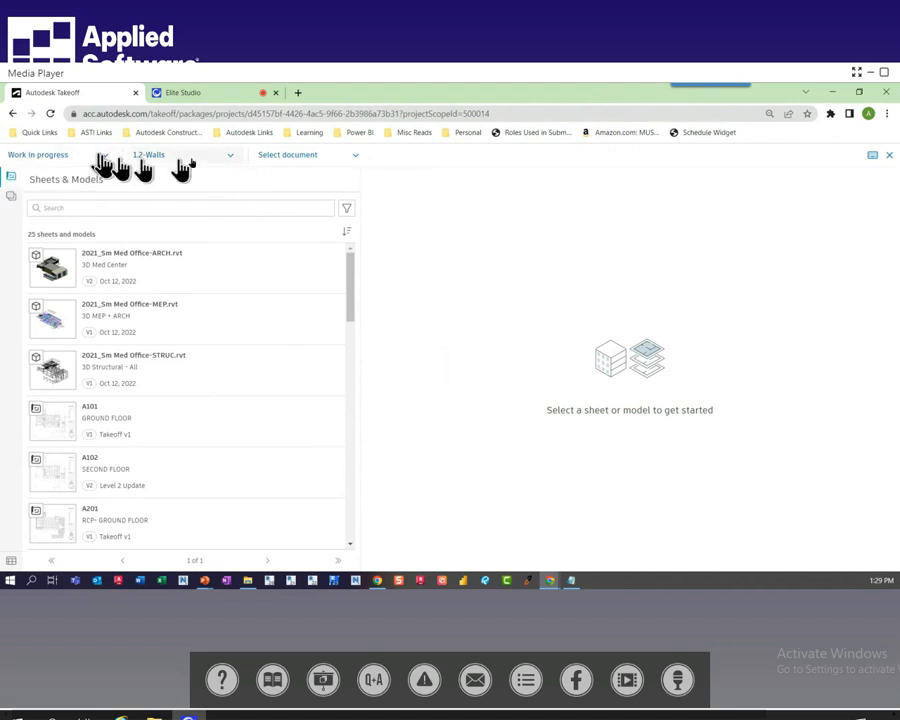
pyautogui.click(189, 158)
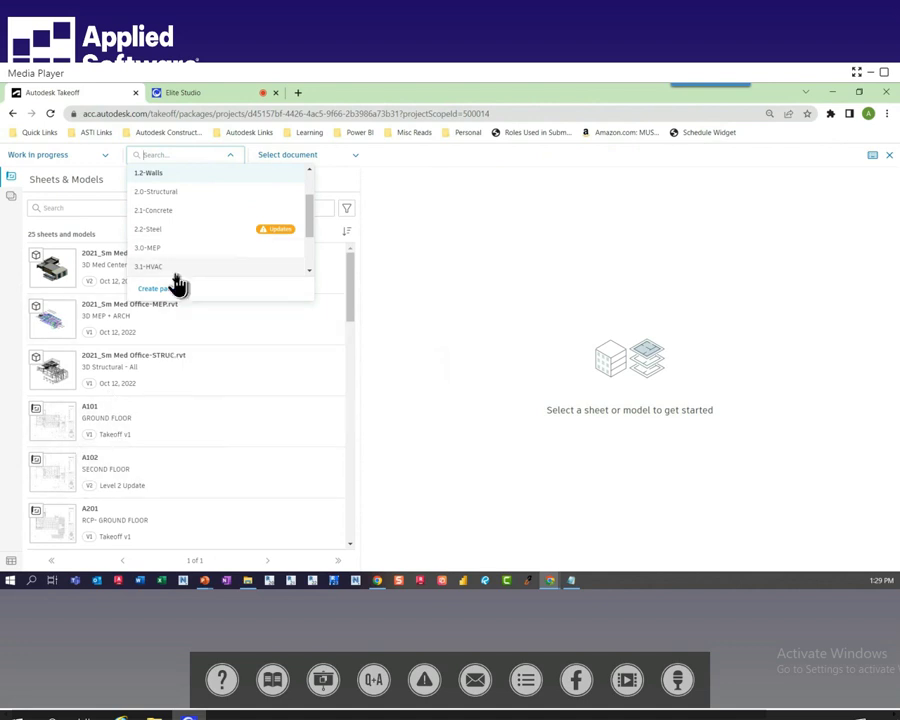
pyautogui.click(160, 267)
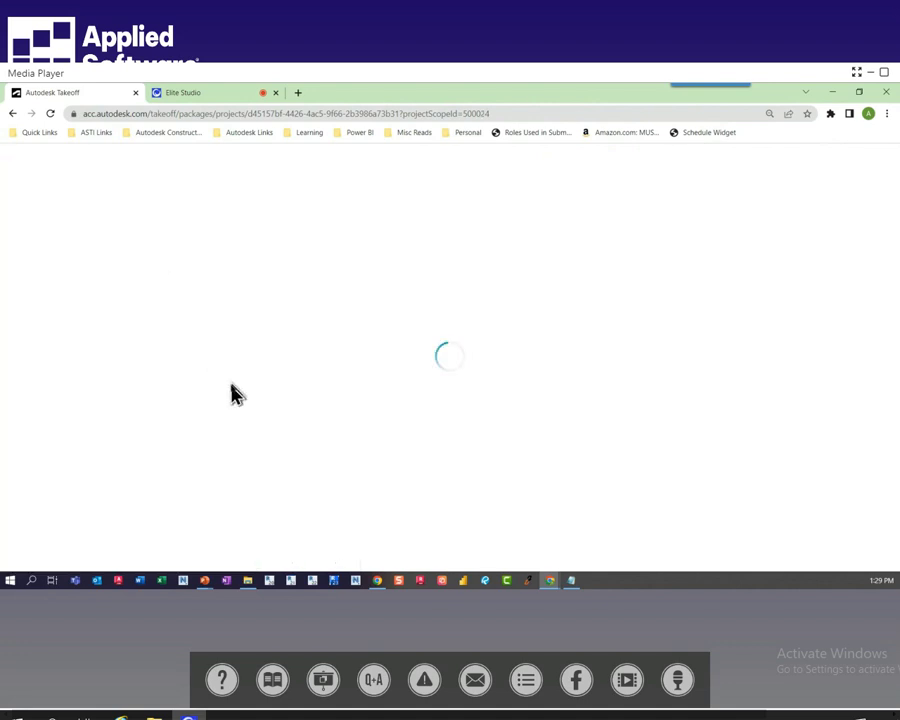
# Return to the 1.2-Walls takeoff package
pyautogui.click(150, 156)
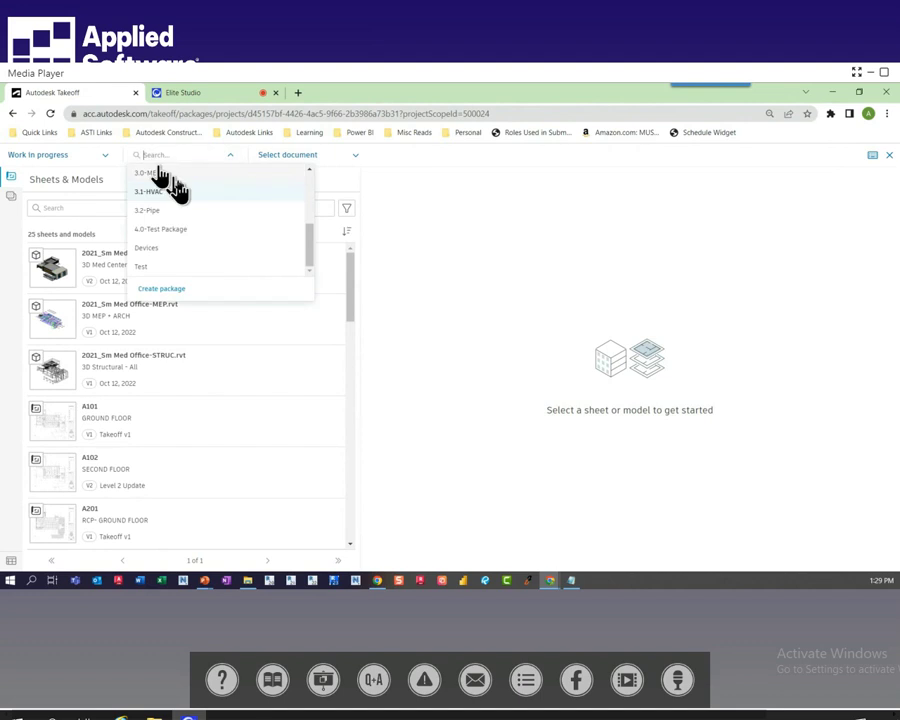
pyautogui.scroll(3, 185, 245)
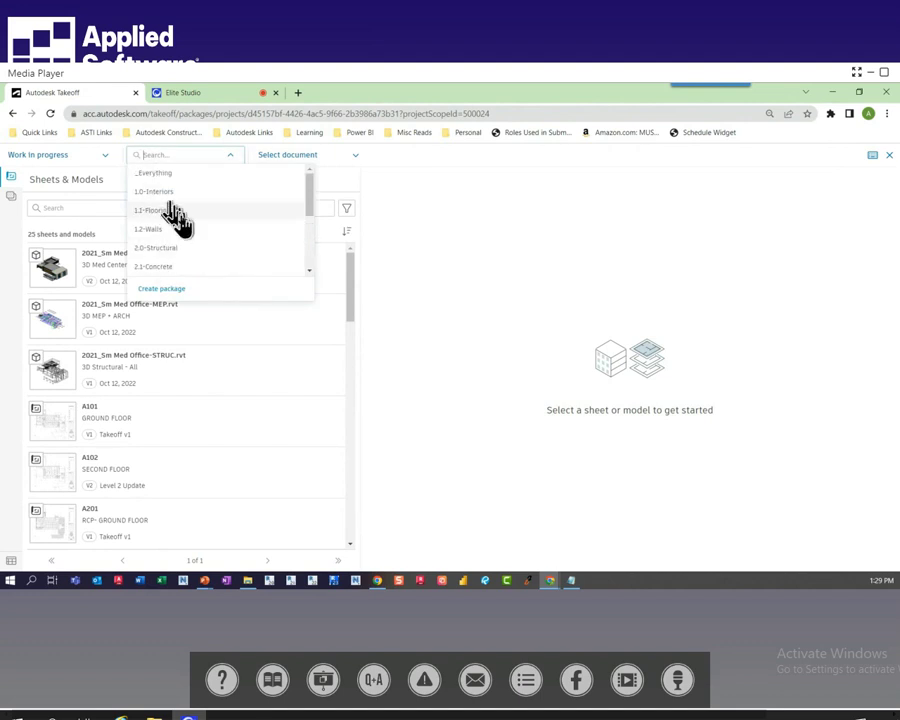
pyautogui.click(175, 240)
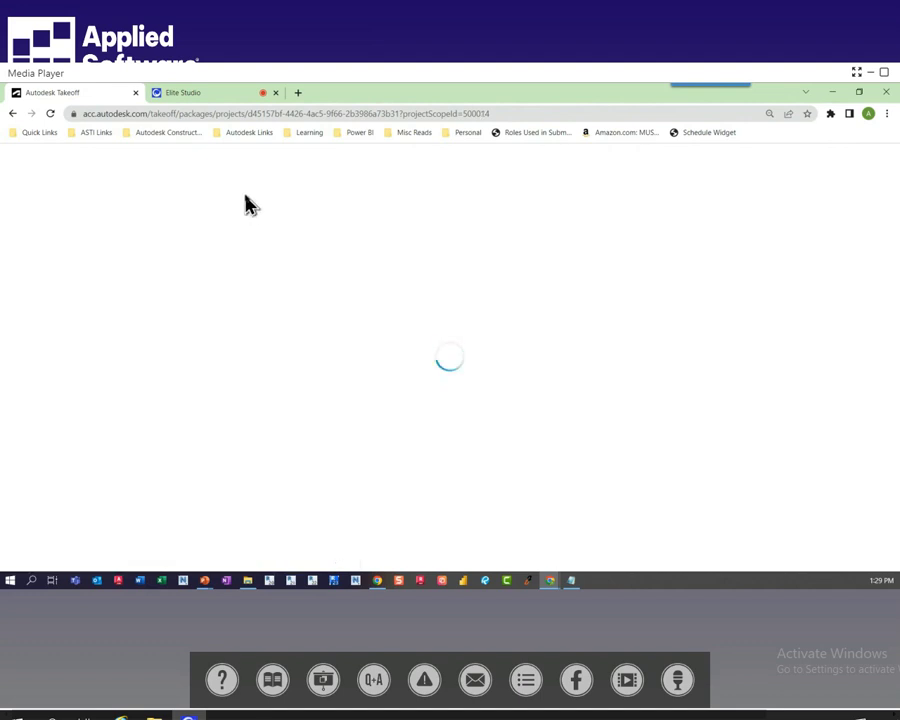
# Browse the sheets and models offered for document selection, down to the electrical and mechanical sheets
pyautogui.click(298, 156)
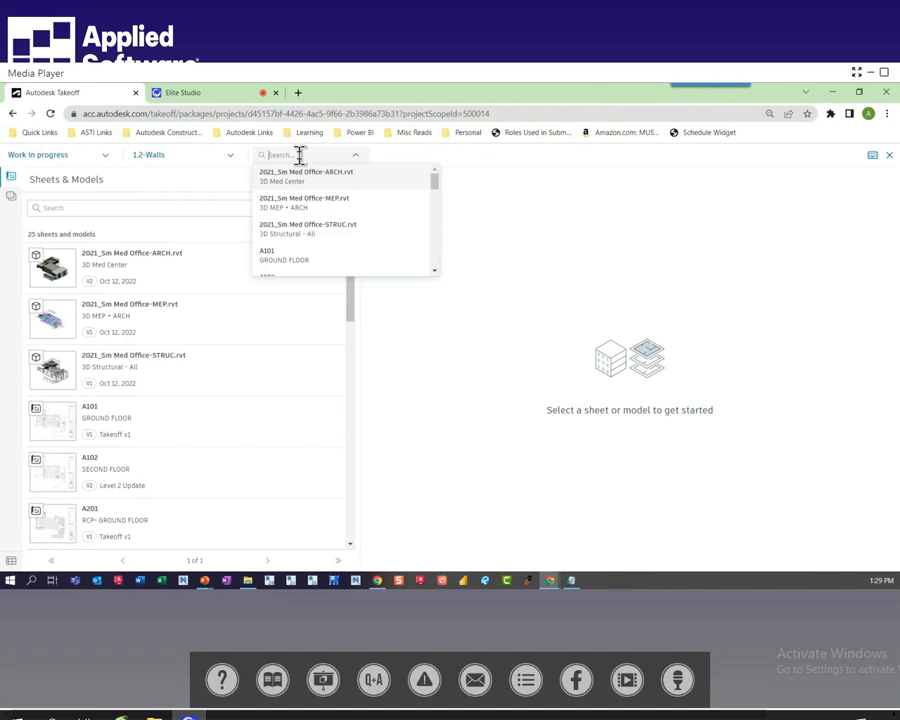
pyautogui.moveTo(436, 184); pyautogui.dragTo(424, 250)
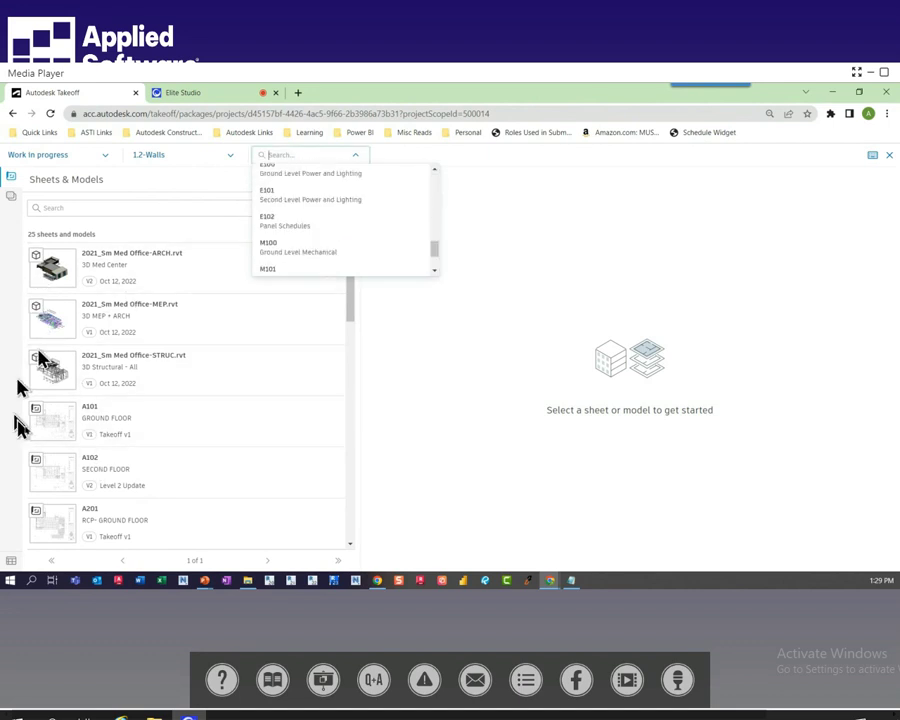
pyautogui.click(192, 190)
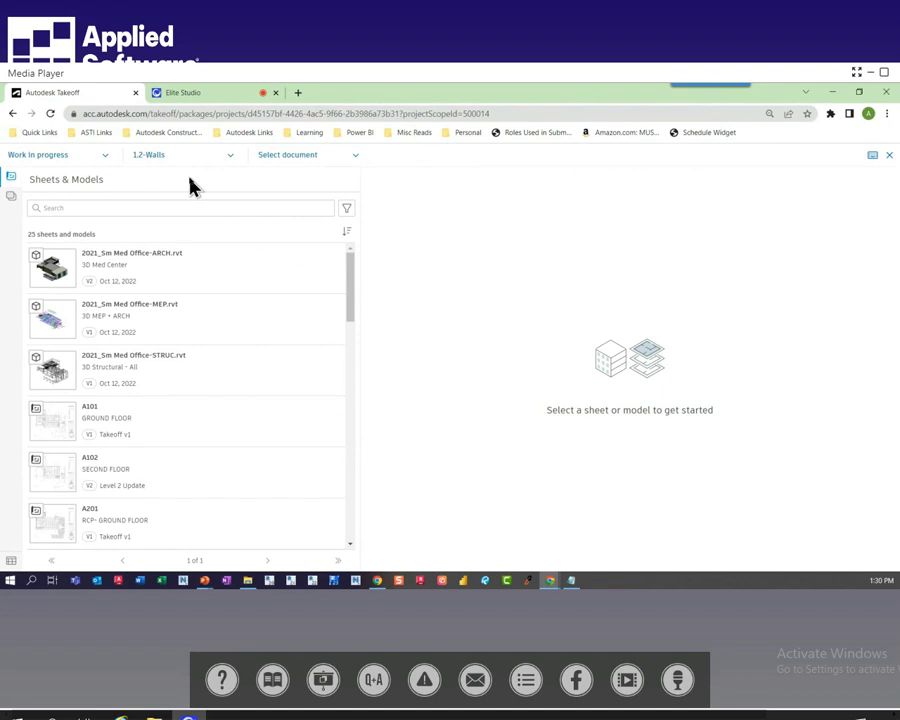
# Search the sheets and models for "ground" and clear the search
pyautogui.click(130, 212)
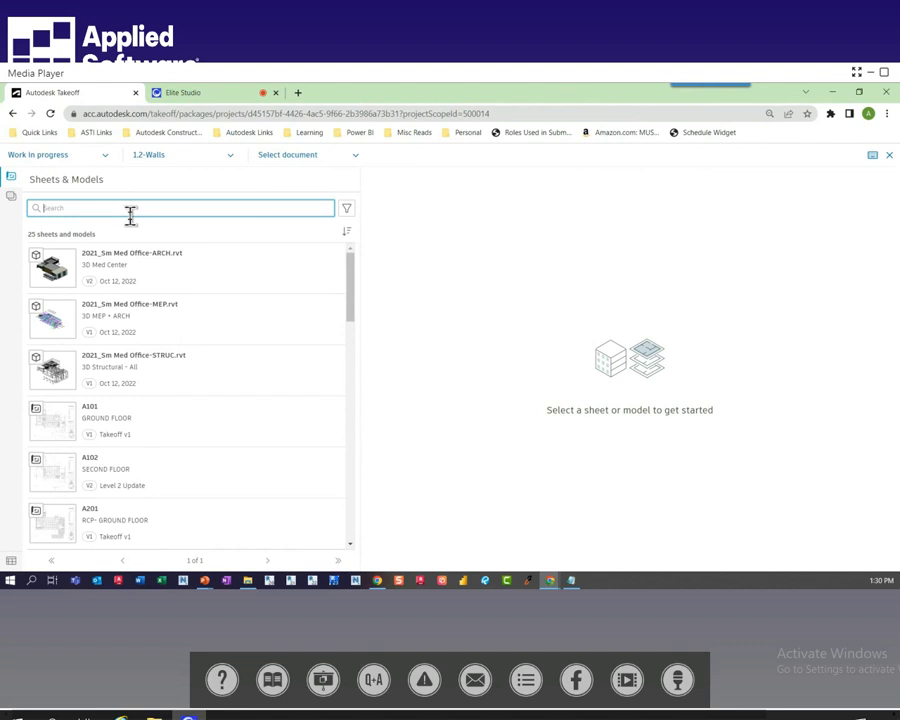
pyautogui.write('ground')
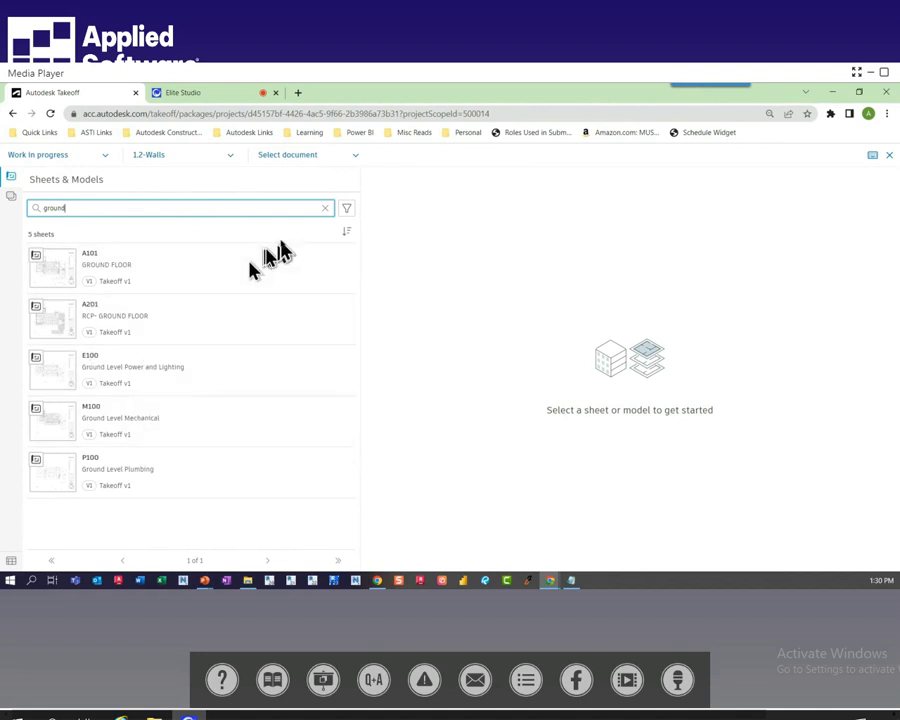
pyautogui.click(324, 208)
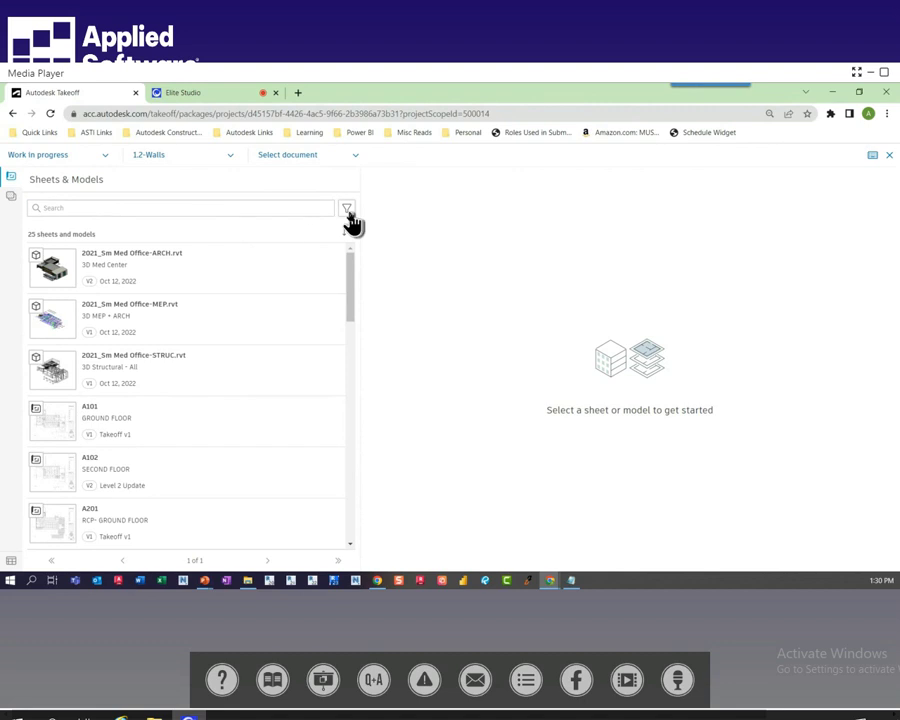
# Filter the documents by 3D Models, remove that filter, and briefly filter by documents with Takeoff
pyautogui.click(347, 210)
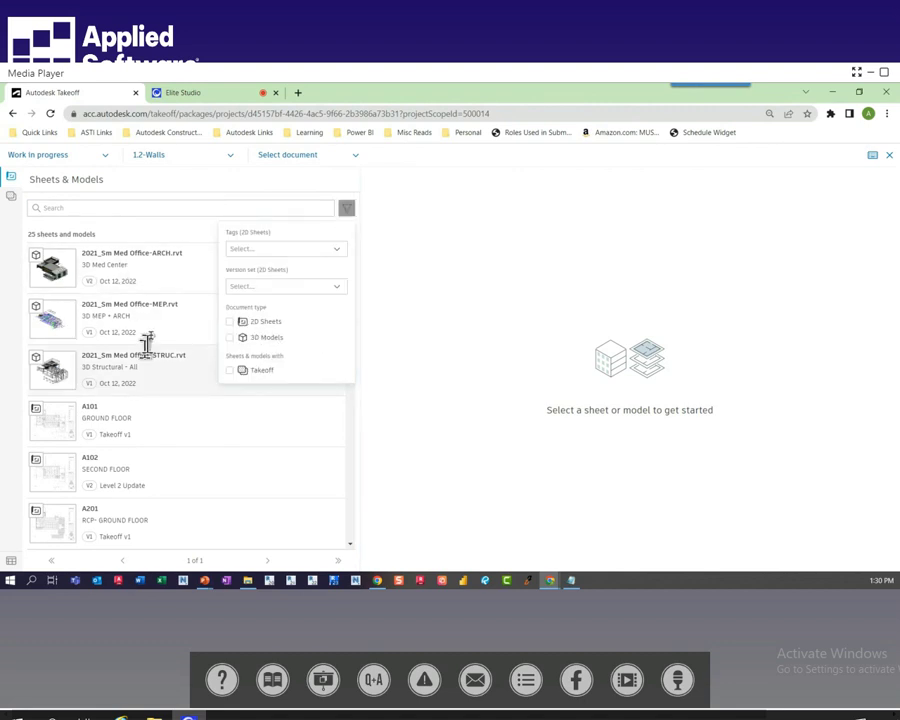
pyautogui.click(230, 338)
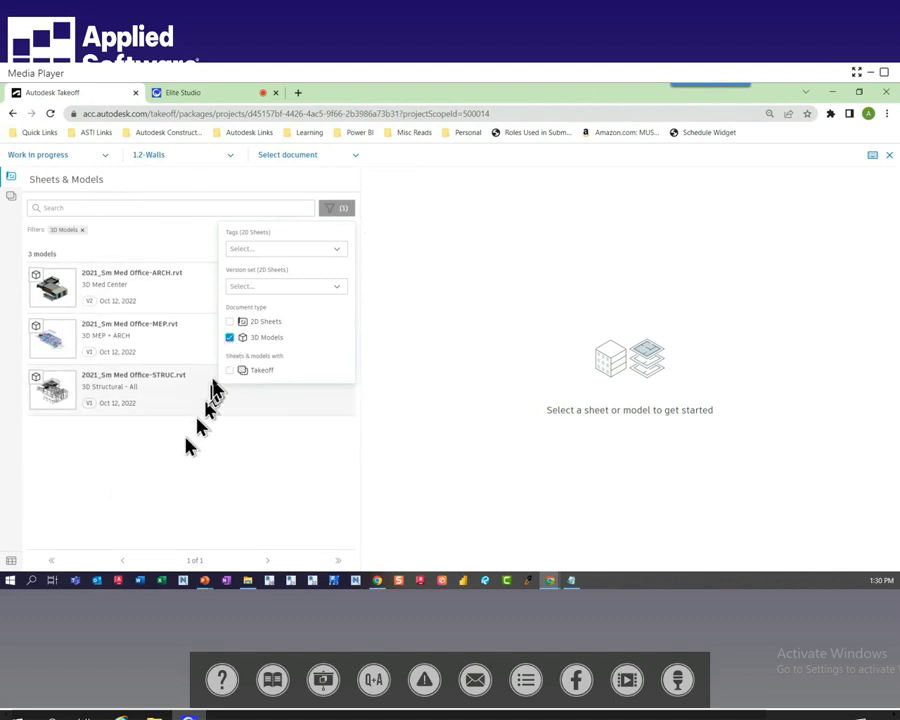
pyautogui.click(230, 338)
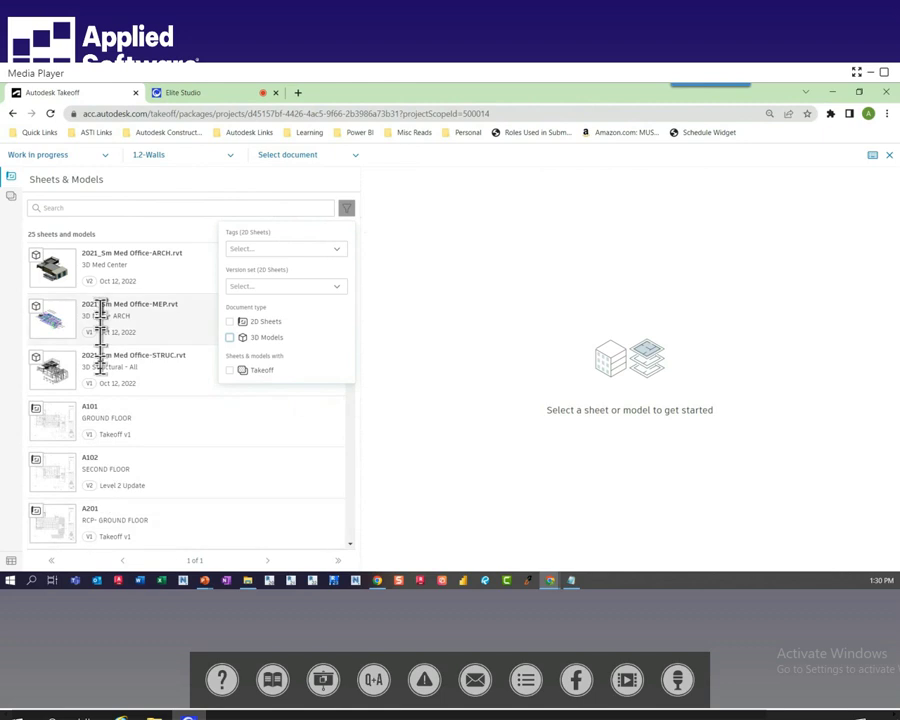
pyautogui.click(230, 371)
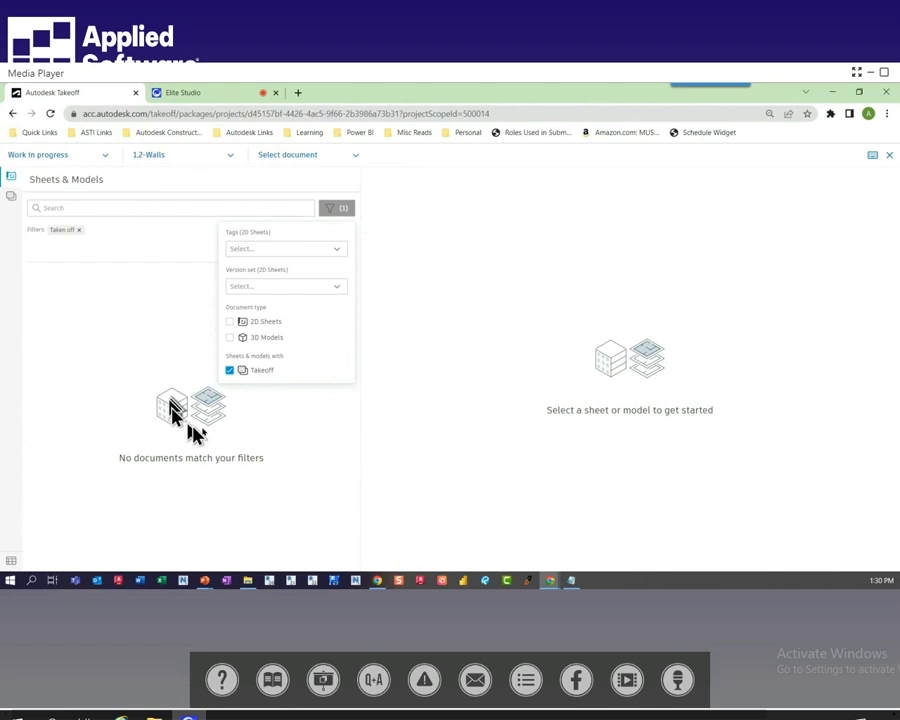
pyautogui.click(230, 371)
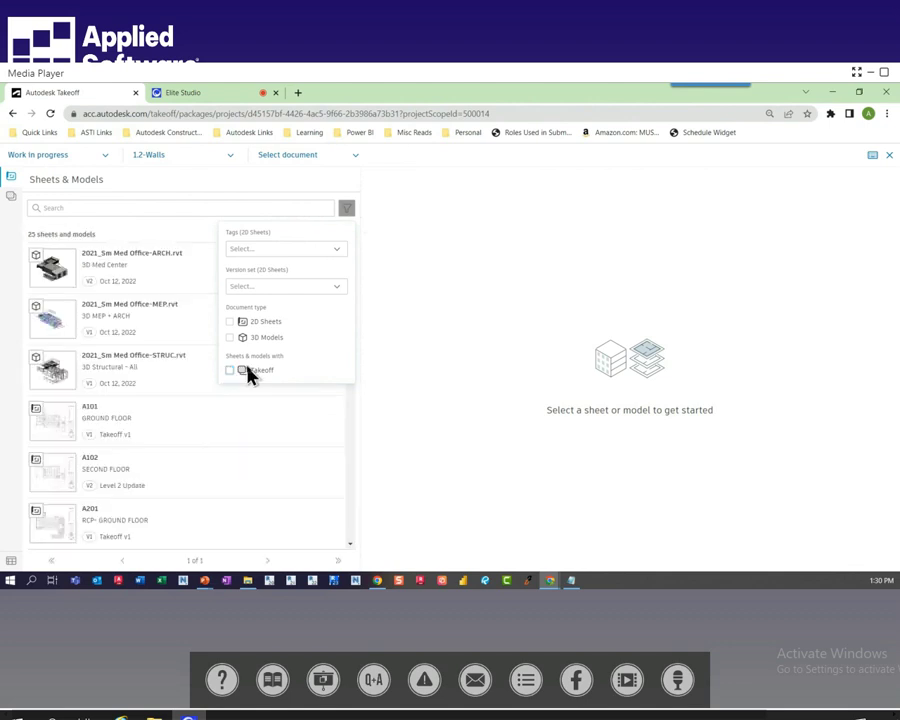
pyautogui.click(185, 240)
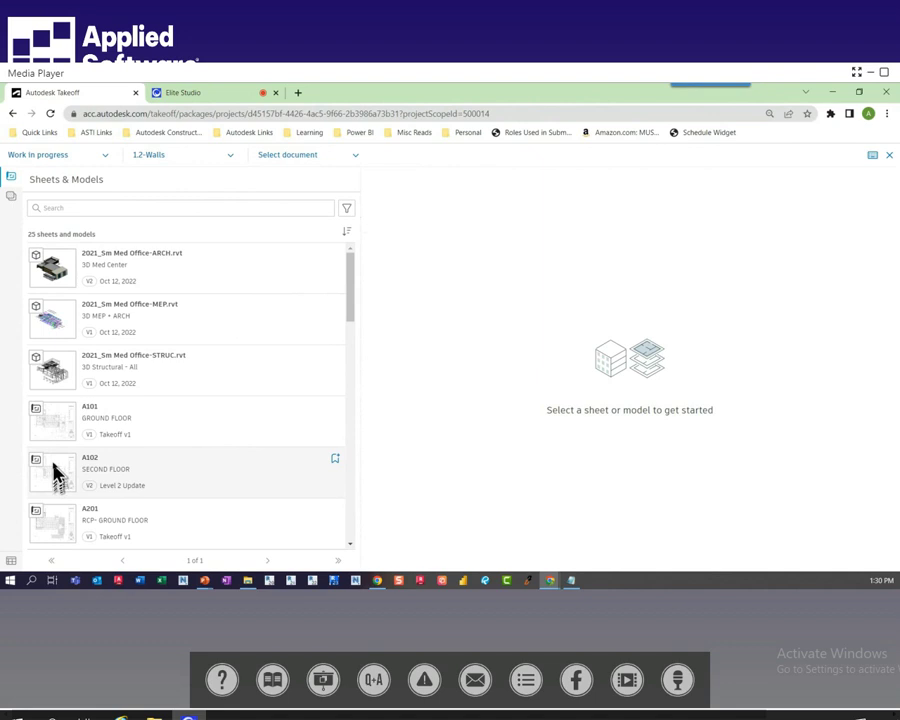
# Open the A101 Ground Floor sheet and narrow the document list to give the drawing more room
pyautogui.click(62, 424)
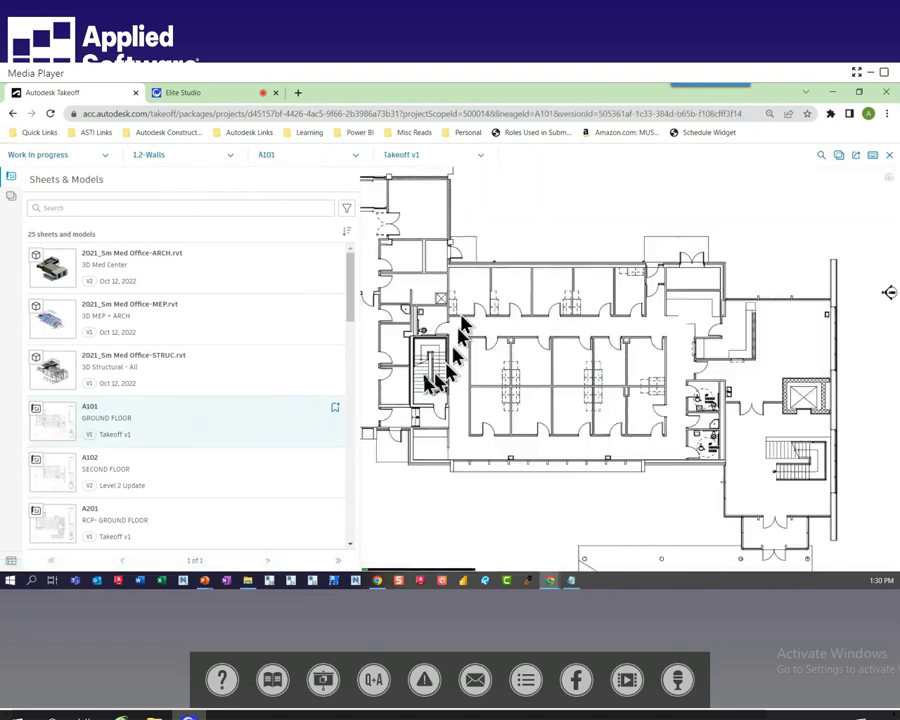
pyautogui.moveTo(355, 378); pyautogui.dragTo(201, 380)
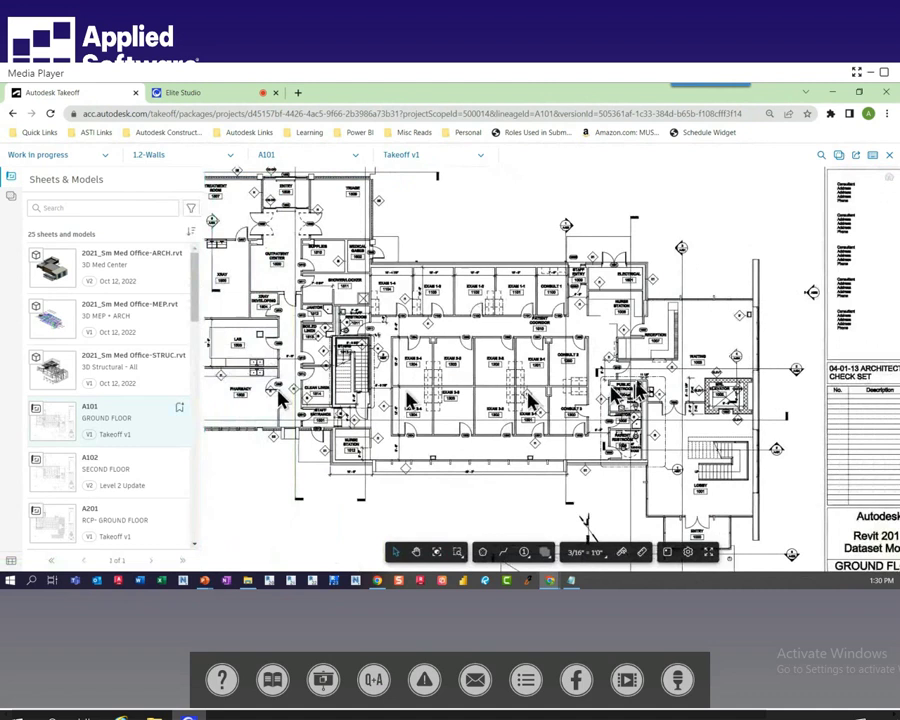
pyautogui.scroll(-3, 600, 385)
pyautogui.scroll(-2, 553, 365)
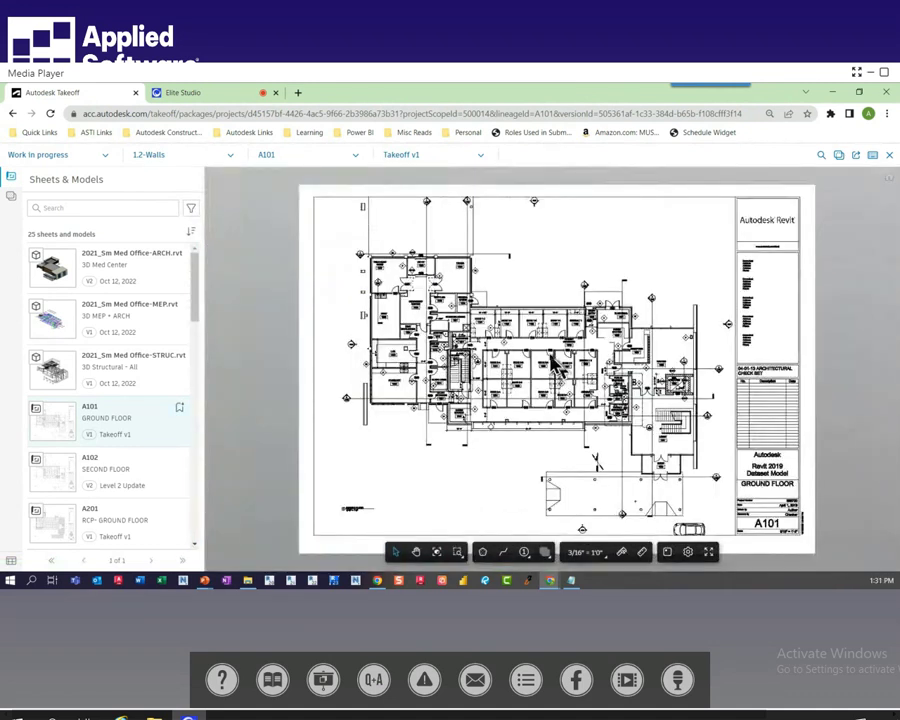
pyautogui.scroll(1, 553, 365)
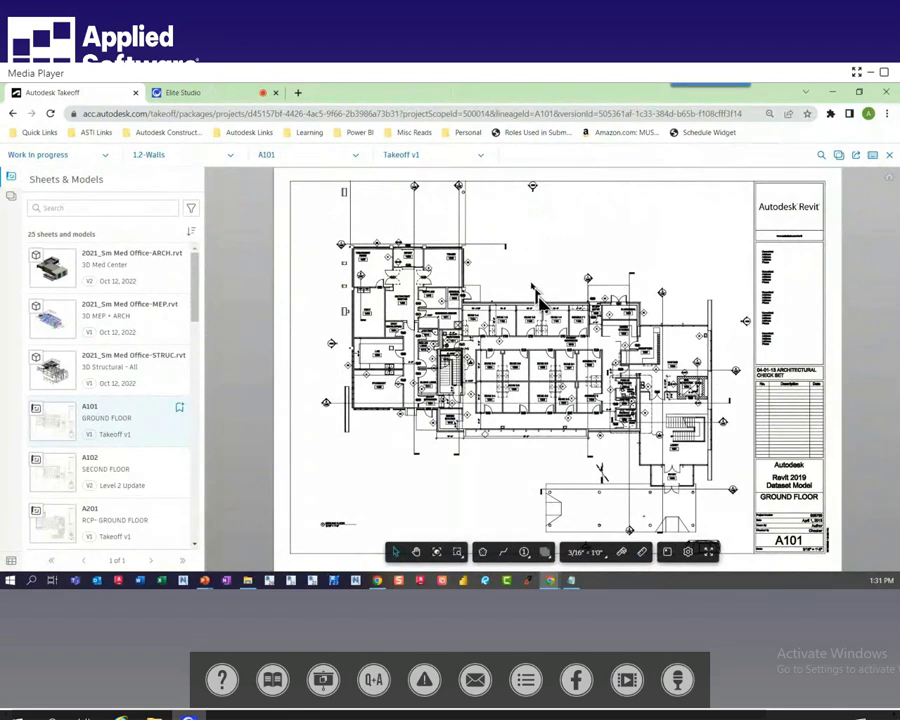
# Start a new takeoff type named Interior Walls that uses the linear tool
pyautogui.click(10, 198)
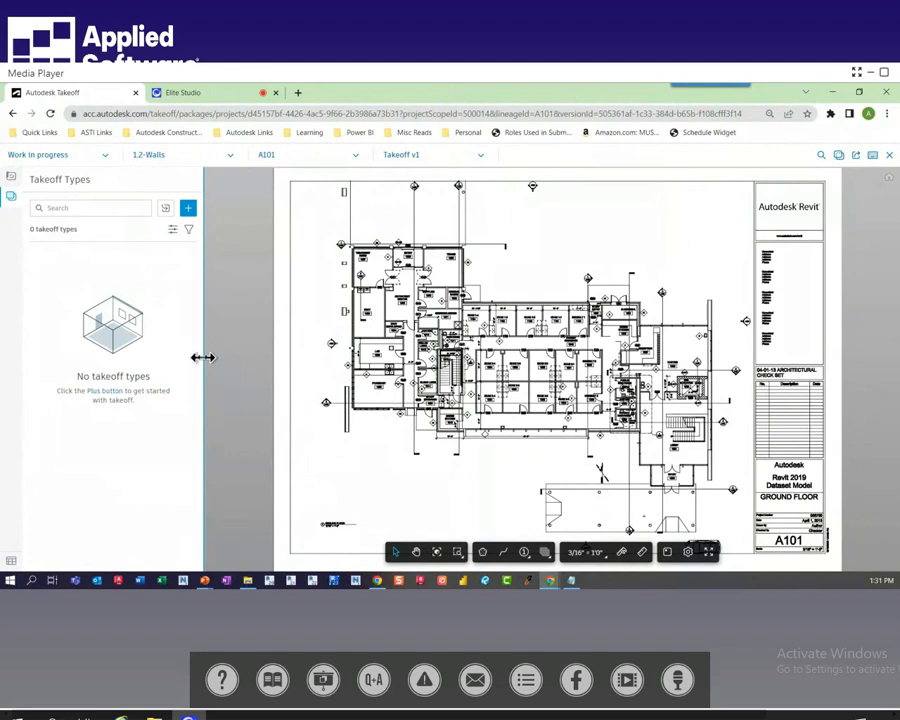
pyautogui.scroll(3, 500, 372)
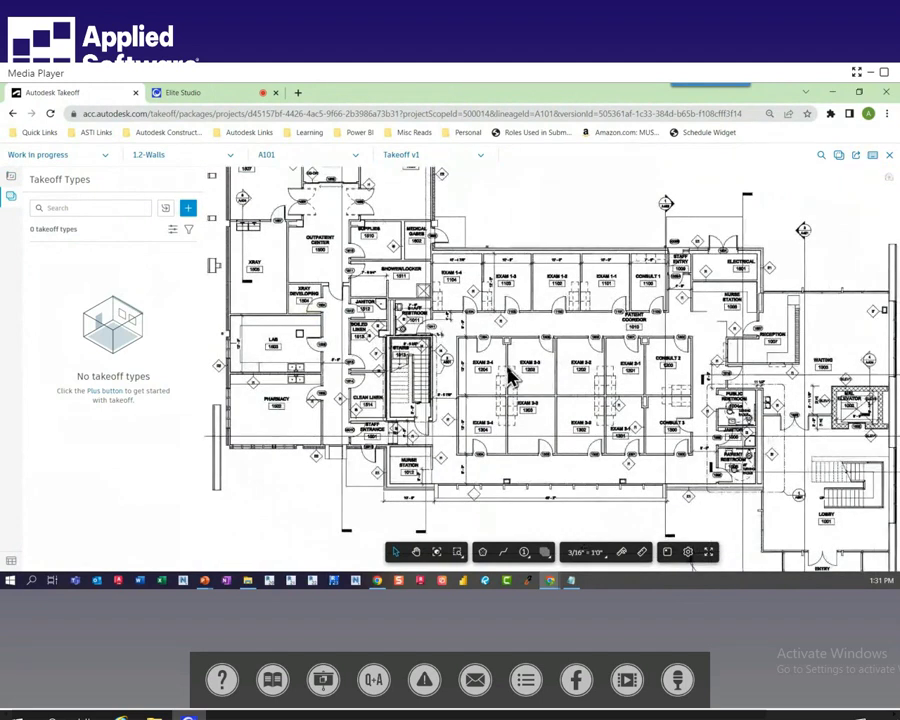
pyautogui.scroll(3, 482, 428)
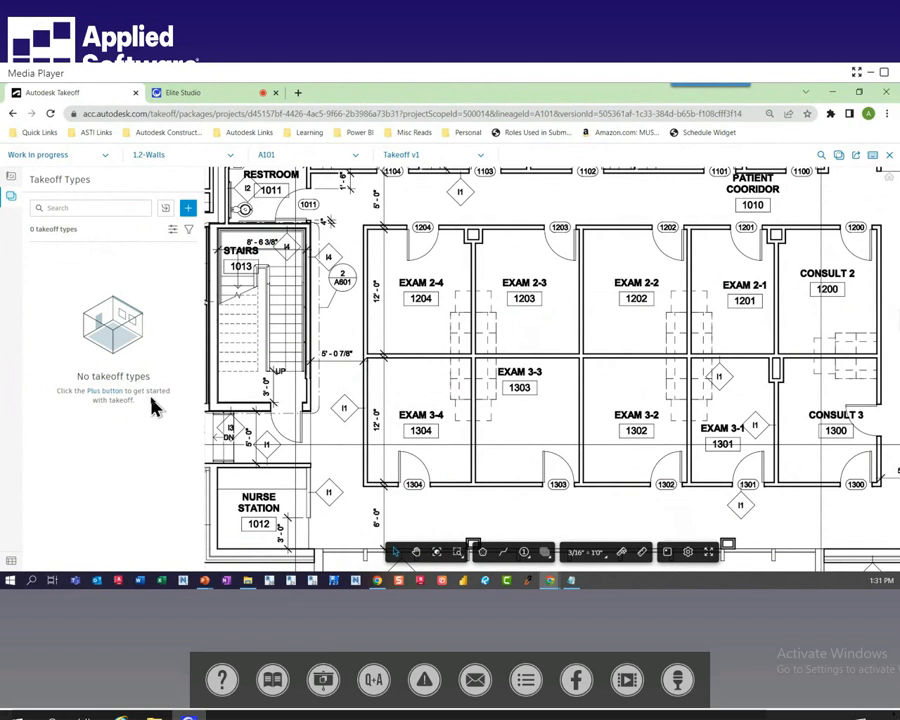
pyautogui.click(187, 212)
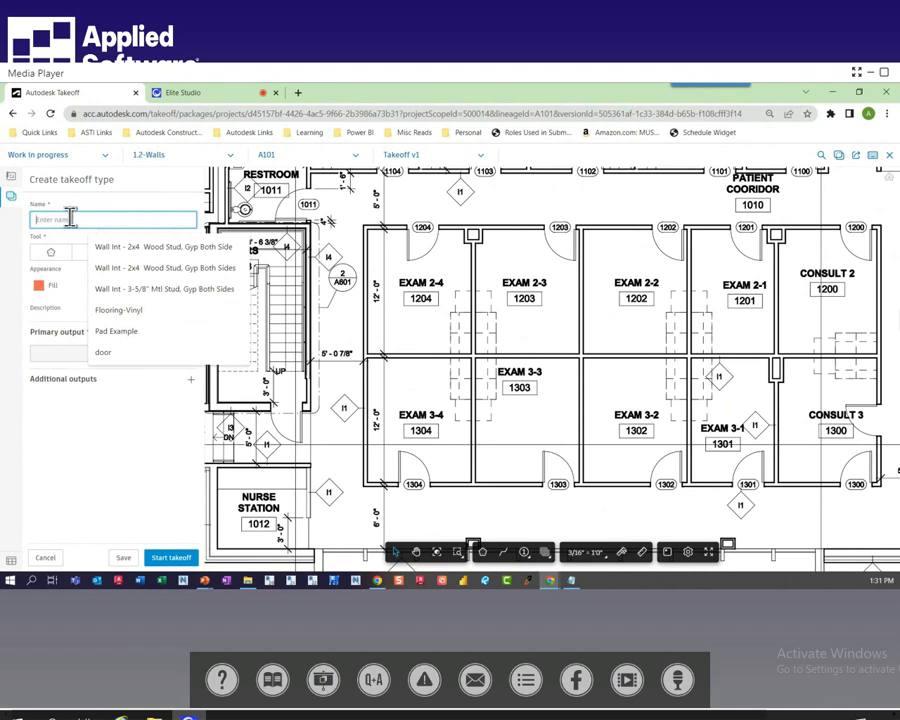
pyautogui.press('Escape')
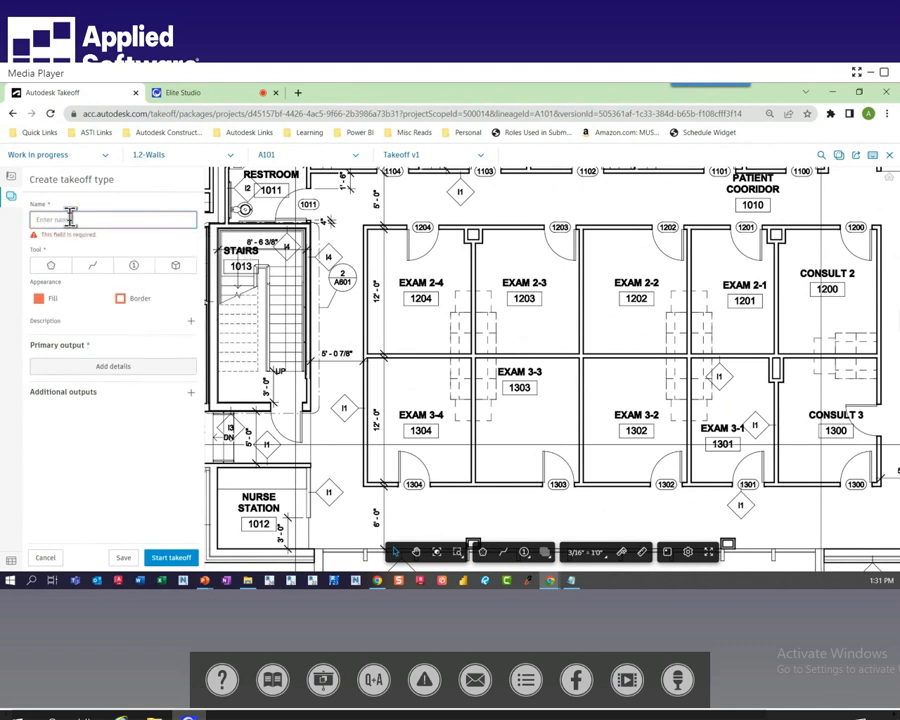
pyautogui.write('In')
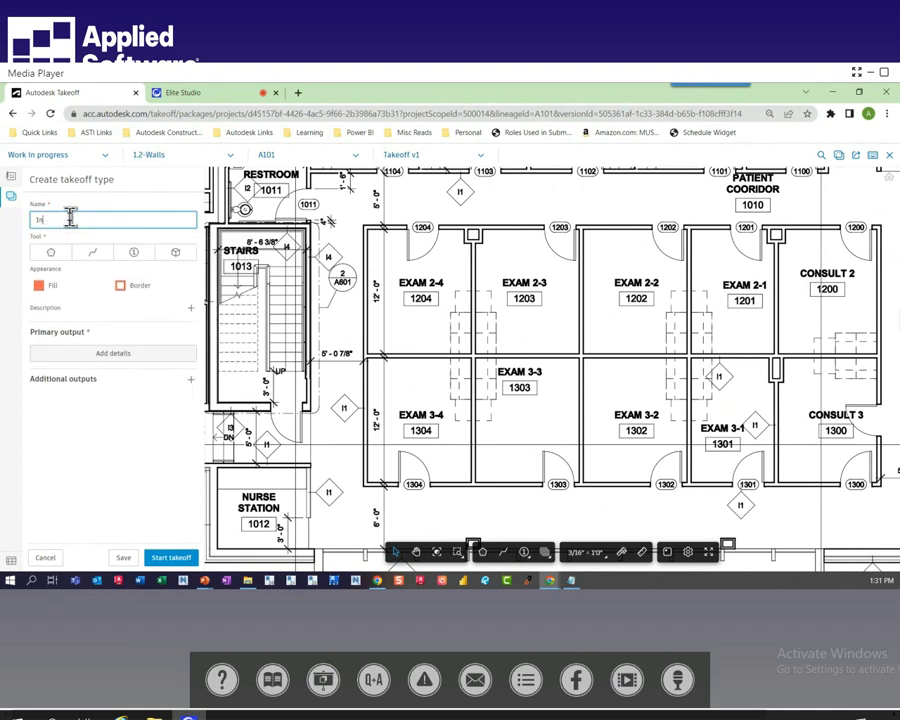
pyautogui.write('terior Walls')
pyautogui.click(91, 252)
# Look at the line color choices and the optional description field of the Interior Walls type, leaving both unchanged
pyautogui.click(39, 286)
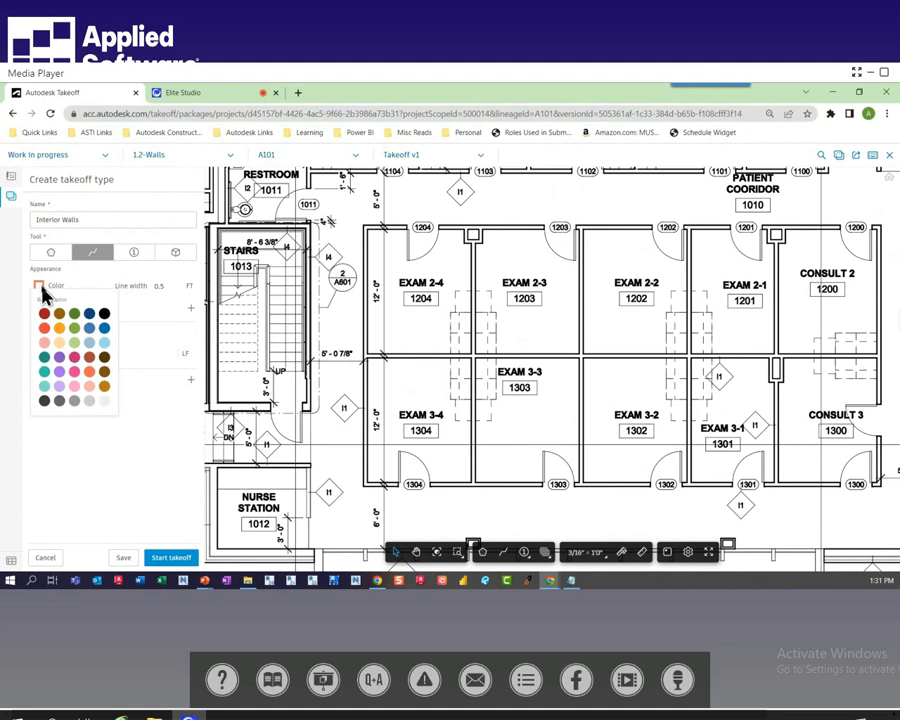
pyautogui.click(52, 435)
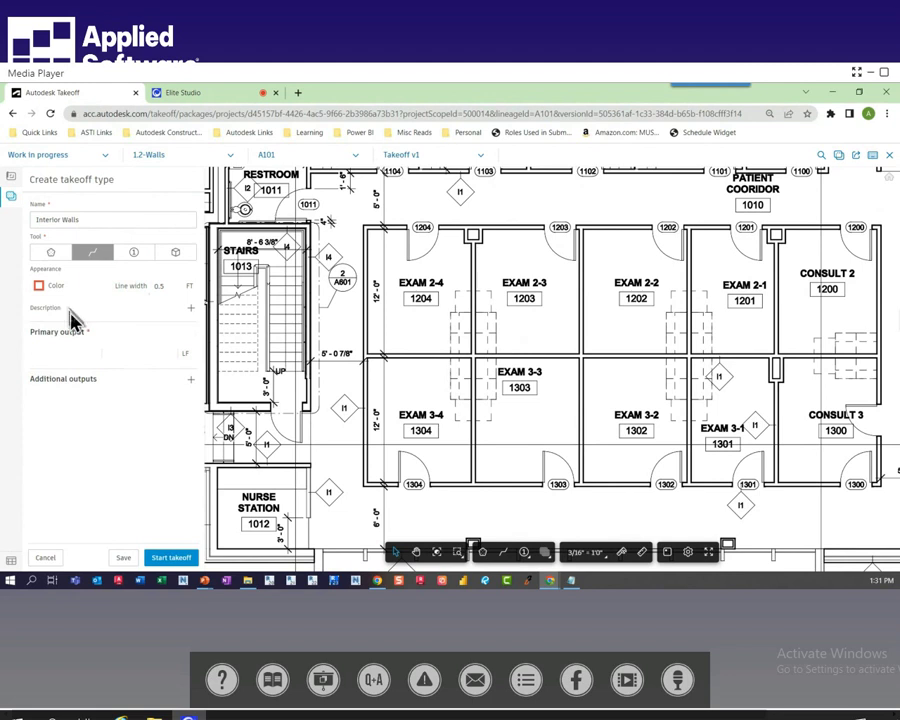
pyautogui.click(104, 314)
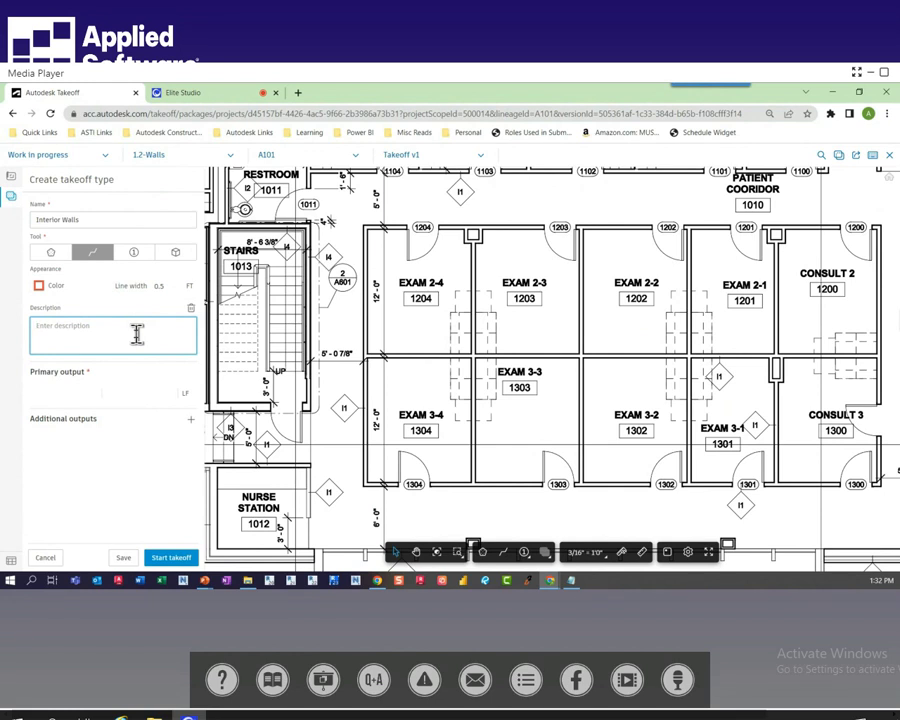
pyautogui.click(191, 308)
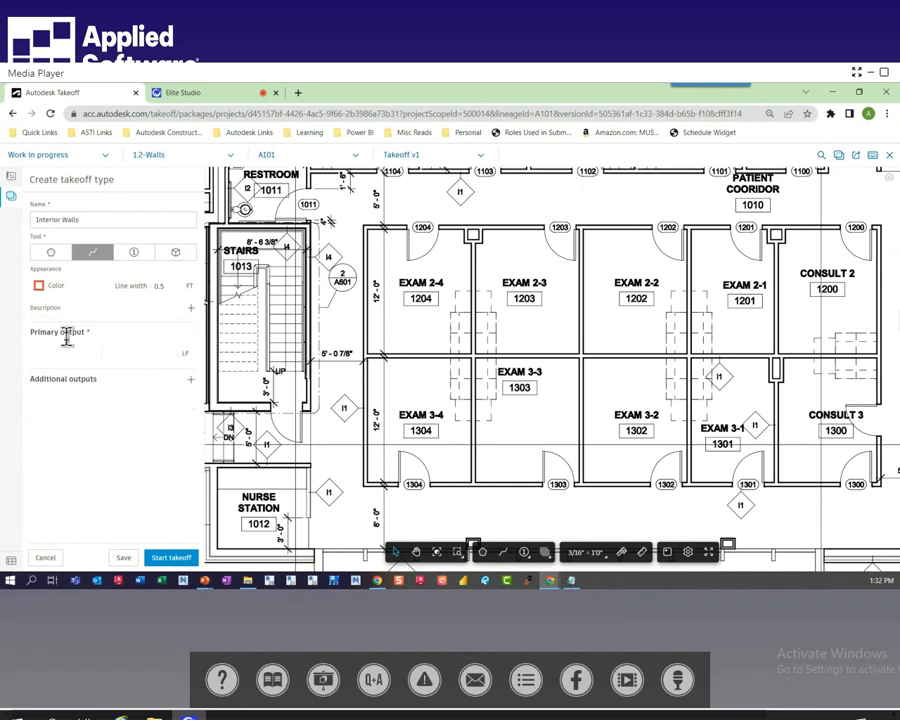
# Name the primary output My Wall Name and look through the wall-related choices for its first classification
pyautogui.click(155, 360)
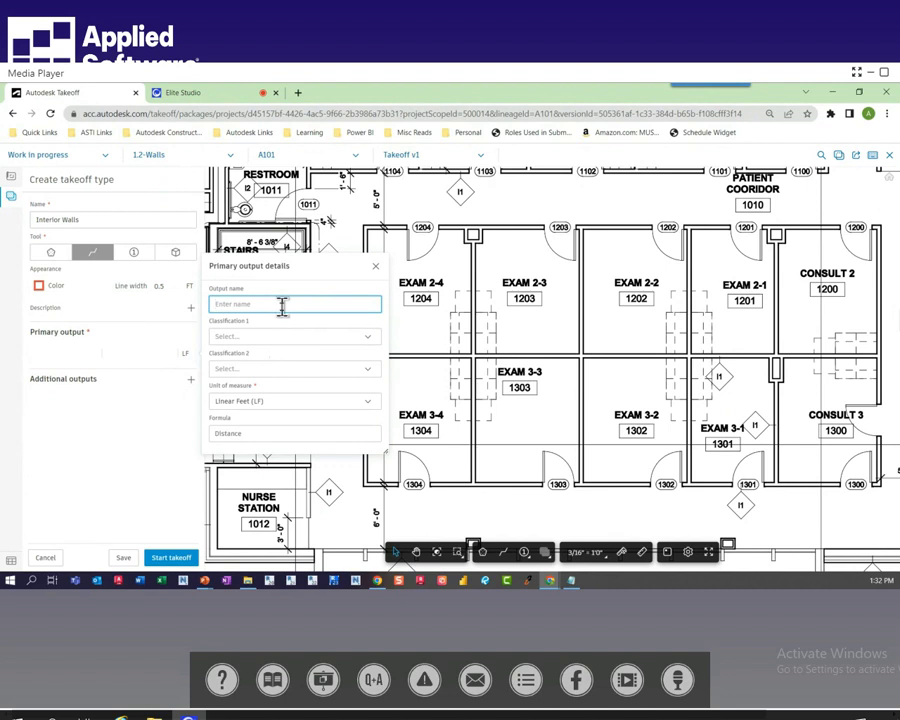
pyautogui.write('me')
pyautogui.click(357, 338)
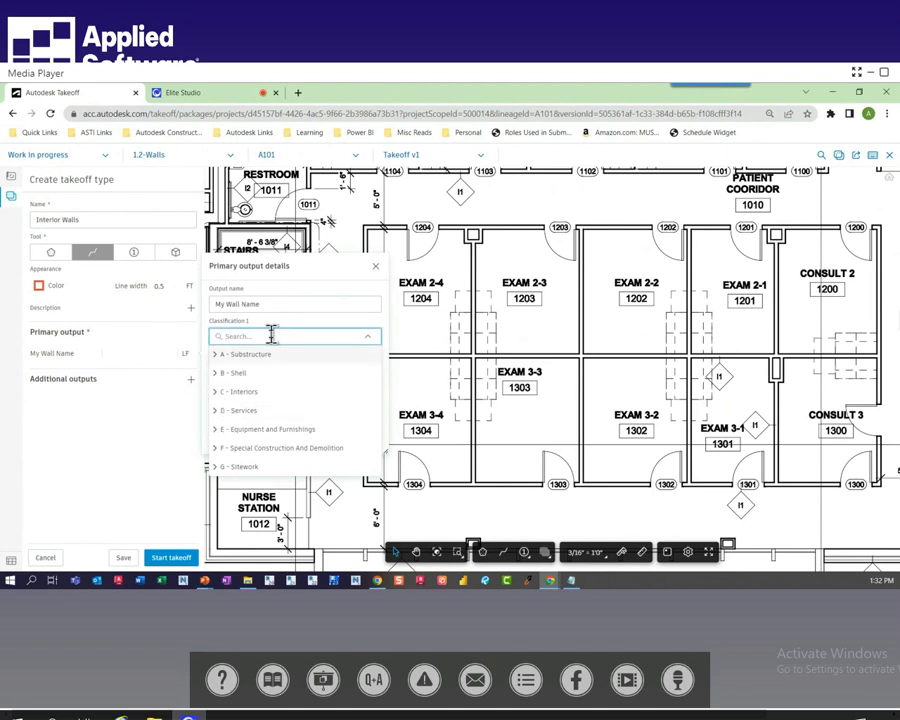
pyautogui.write('ll')
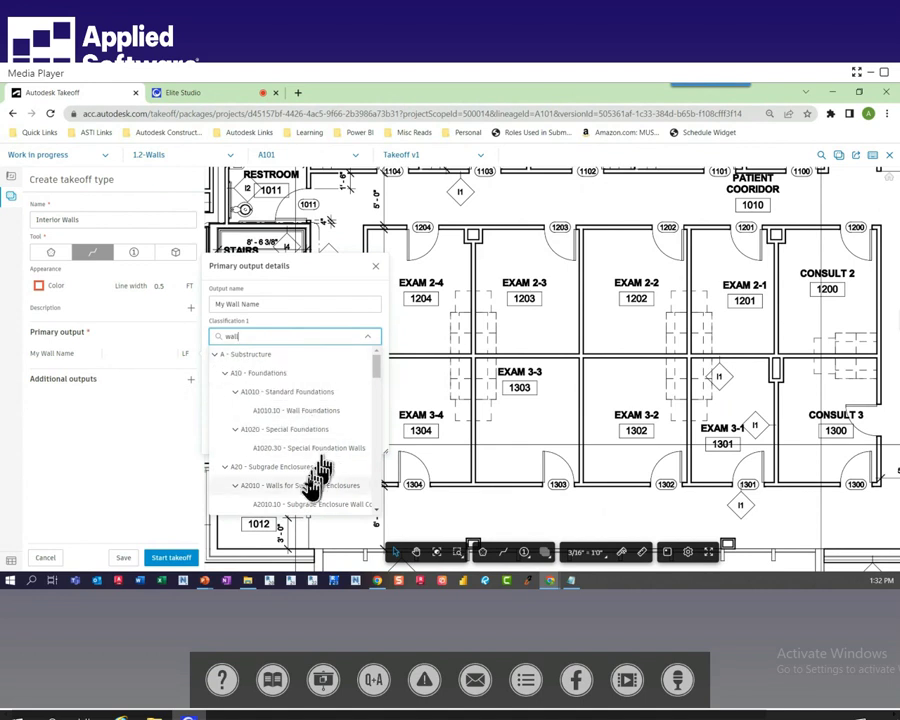
pyautogui.scroll(-5, 309, 477)
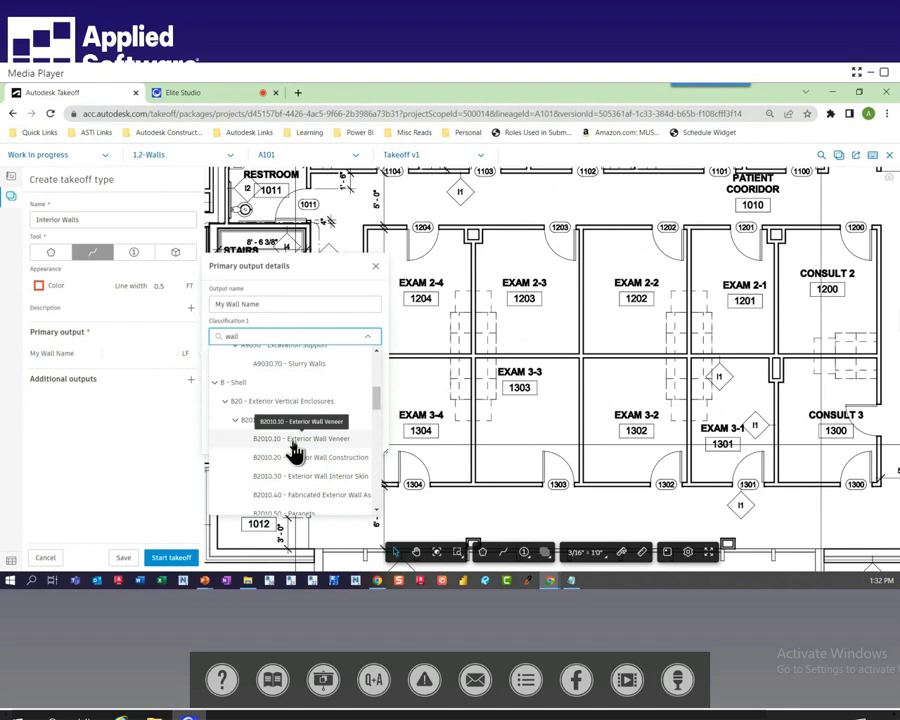
pyautogui.scroll(-10, 295, 452)
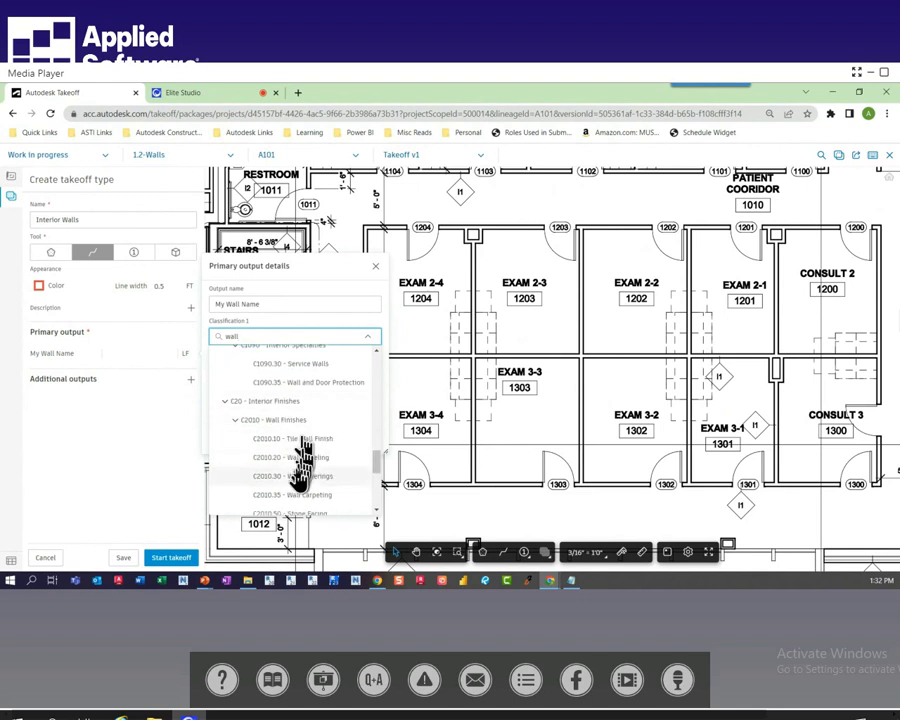
pyautogui.scroll(15, 301, 478)
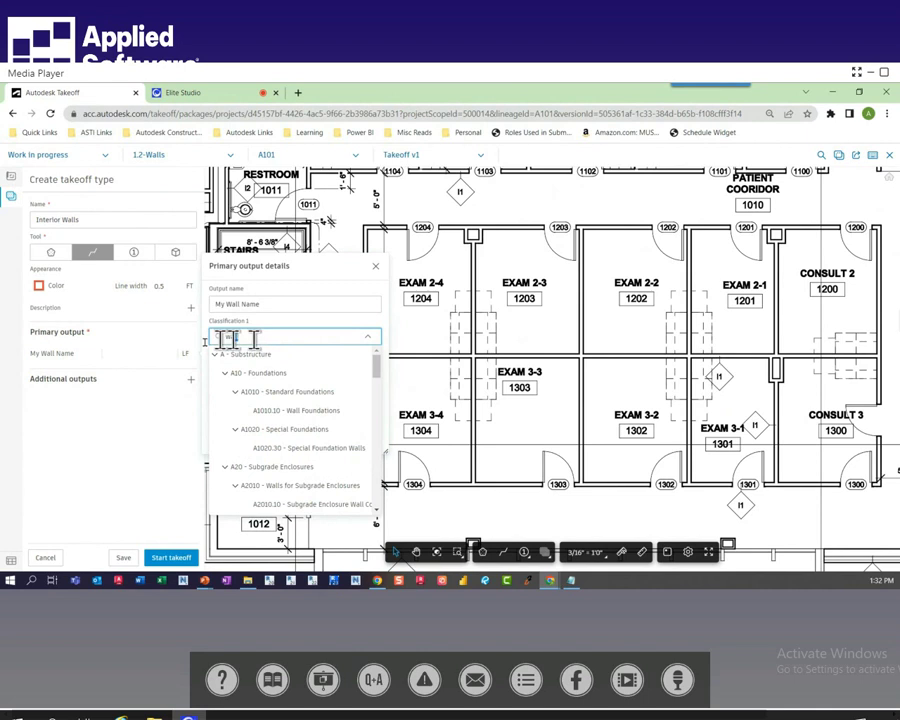
# Search the Classification 1 choices for "parti" and assign C1010 - Interior Partitions to the primary output
pyautogui.press('BackSpace')
pyautogui.press('BackSpace')
pyautogui.press('BackSpace')
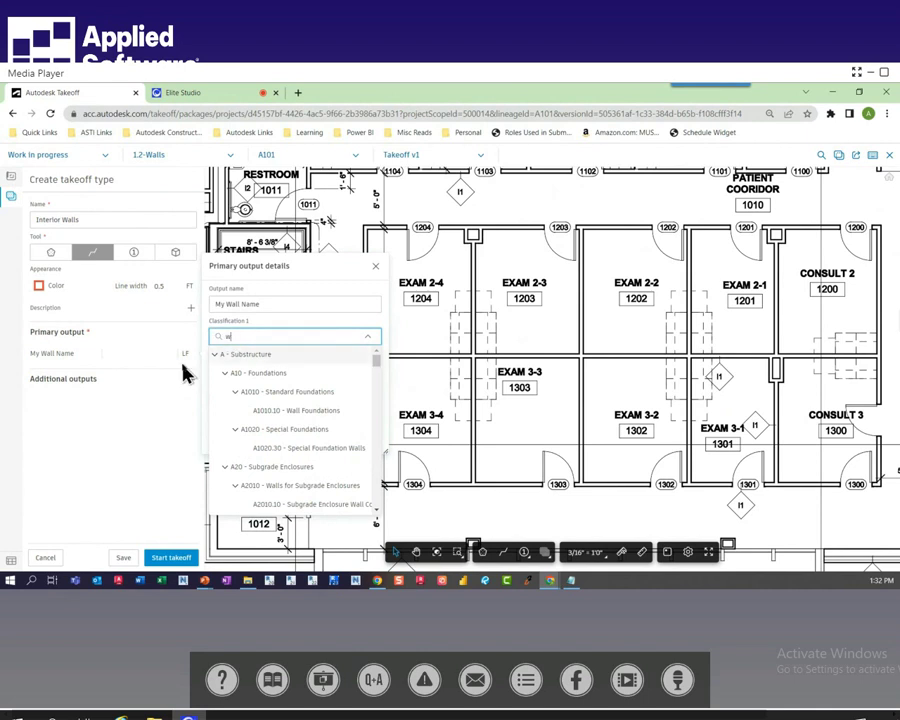
pyautogui.press('BackSpace')
pyautogui.write('parti')
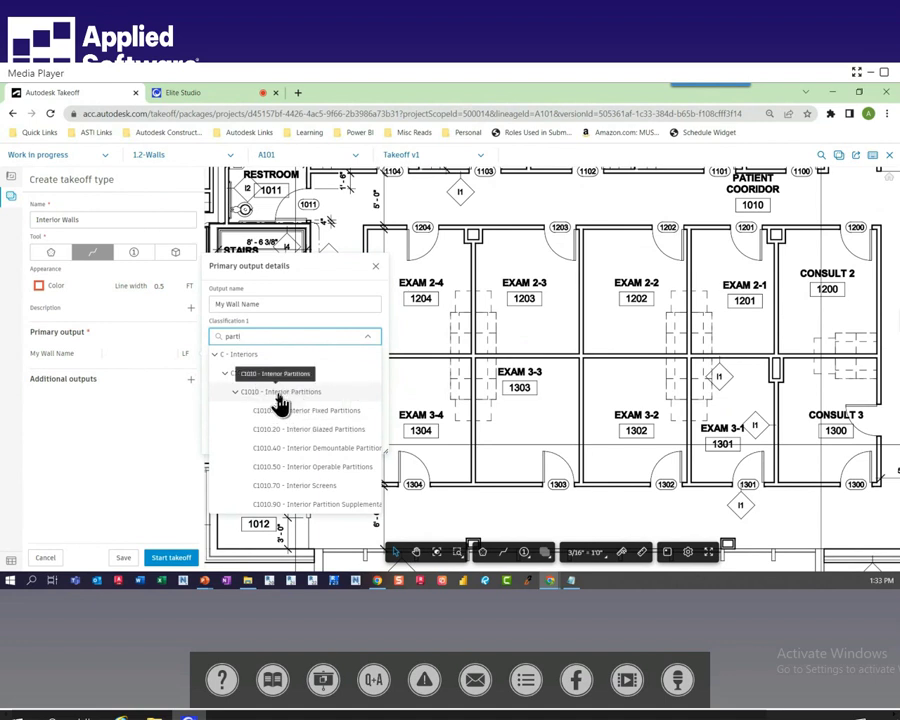
pyautogui.click(283, 392)
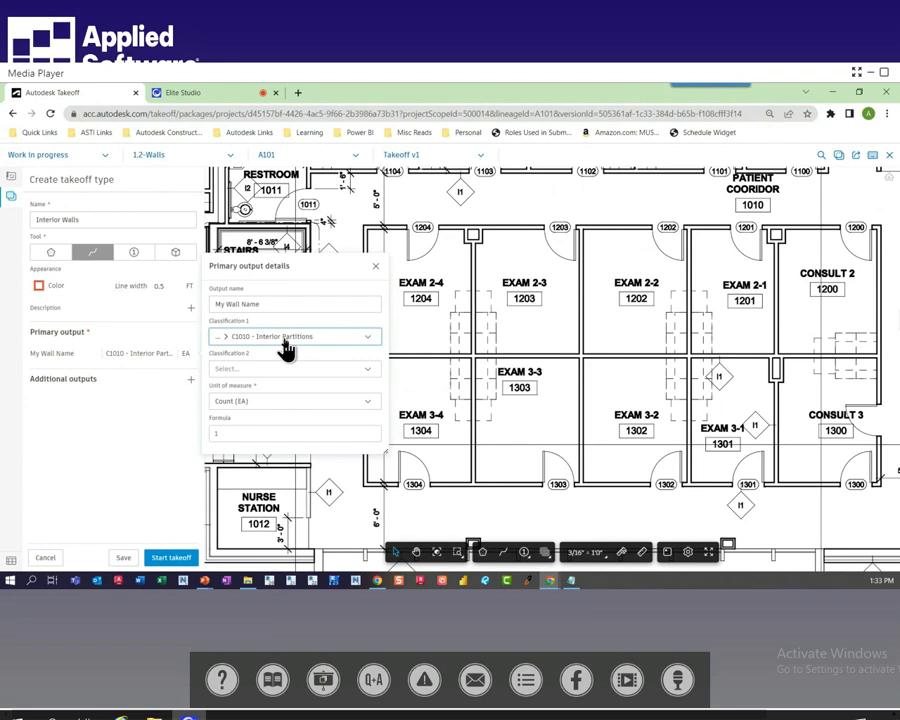
# Set the primary output's unit of measure to Linear Feet (LF), keep the Distance formula and close the output details
pyautogui.click(347, 404)
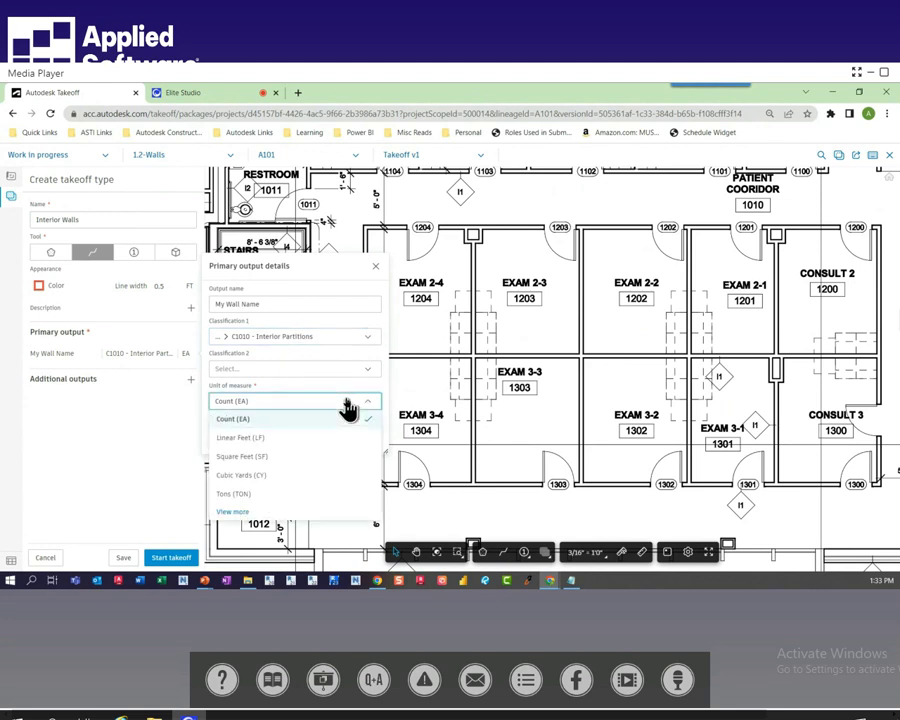
pyautogui.click(268, 448)
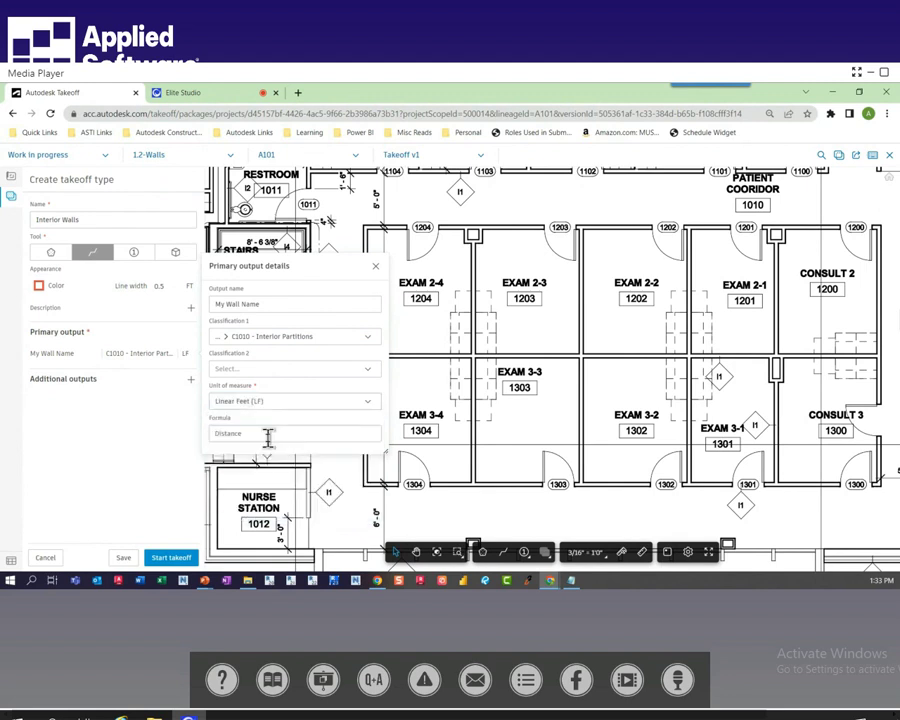
pyautogui.click(270, 430)
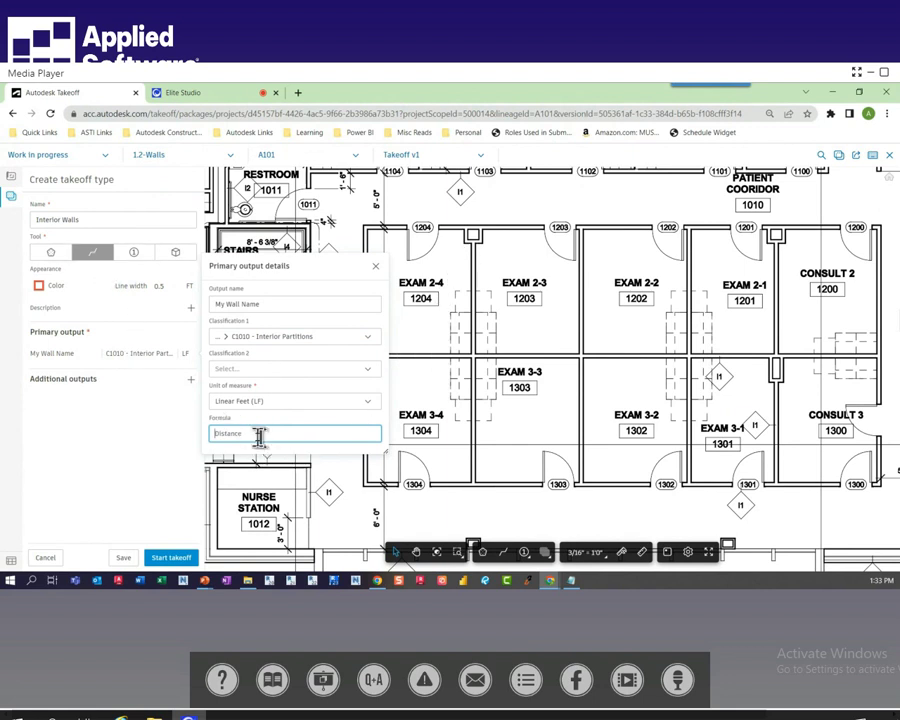
pyautogui.click(117, 458)
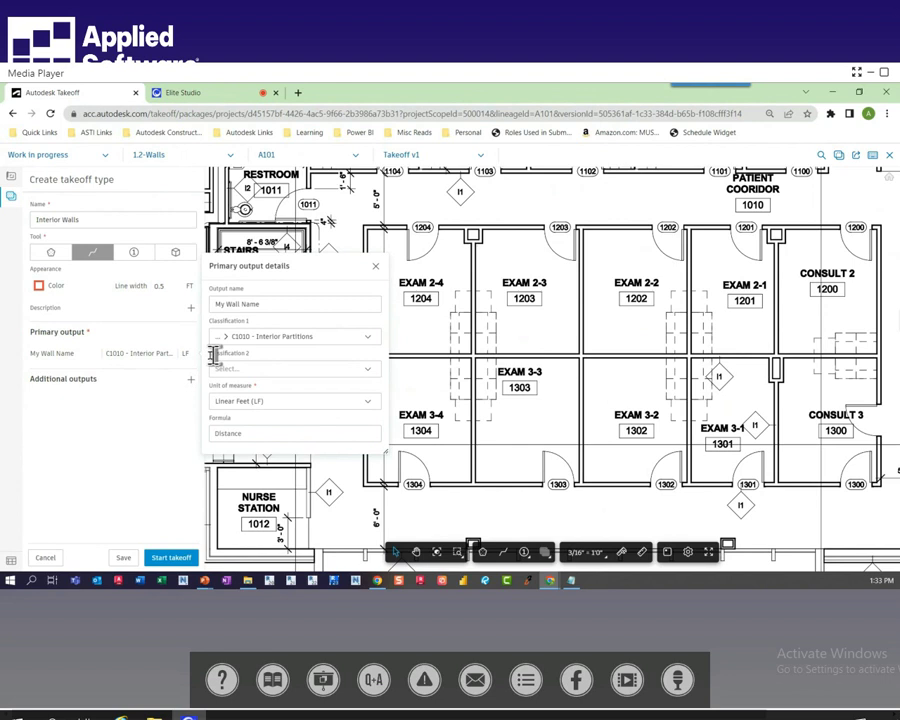
pyautogui.click(84, 355)
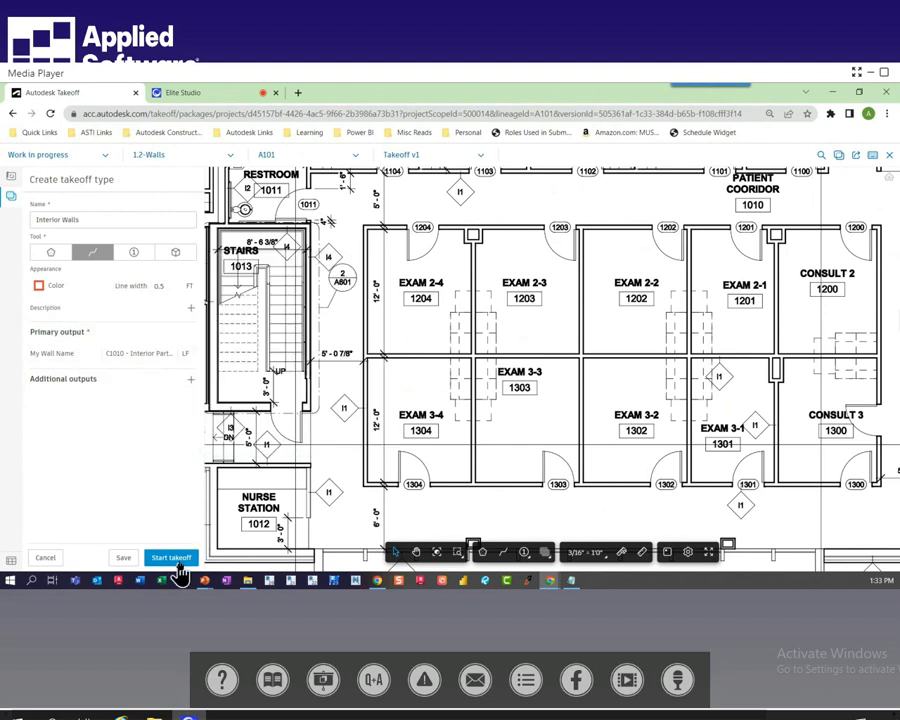
# Start the Interior Walls takeoff and trace two vertical walls, about 24' 10" beside rooms 1204 and 1304 and about 23' 9" between them and 1203 and 1303
pyautogui.click(176, 561)
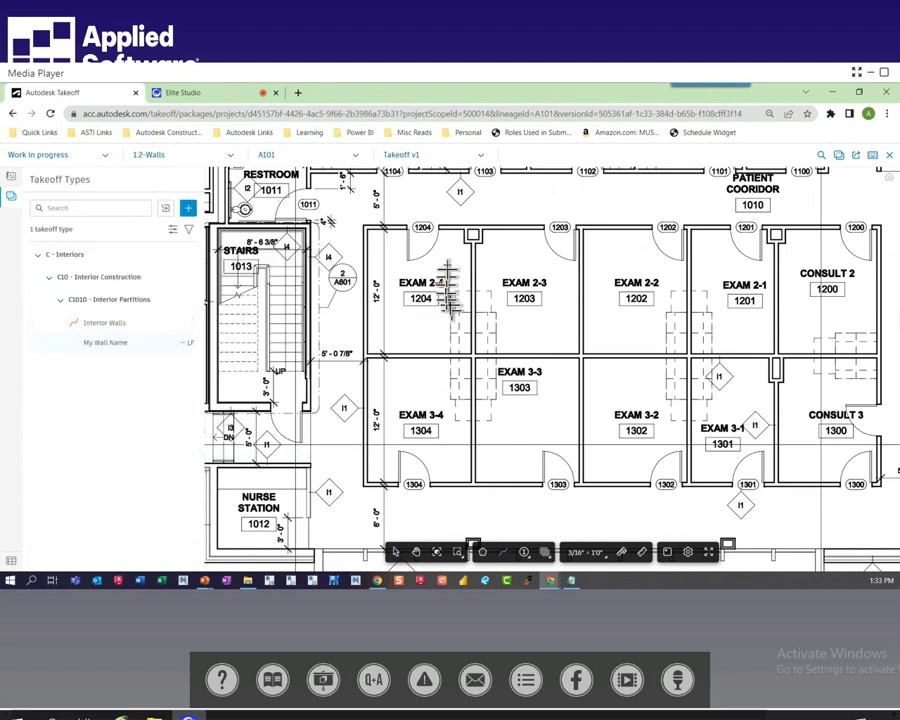
pyautogui.click(367, 231)
pyautogui.click(368, 485)
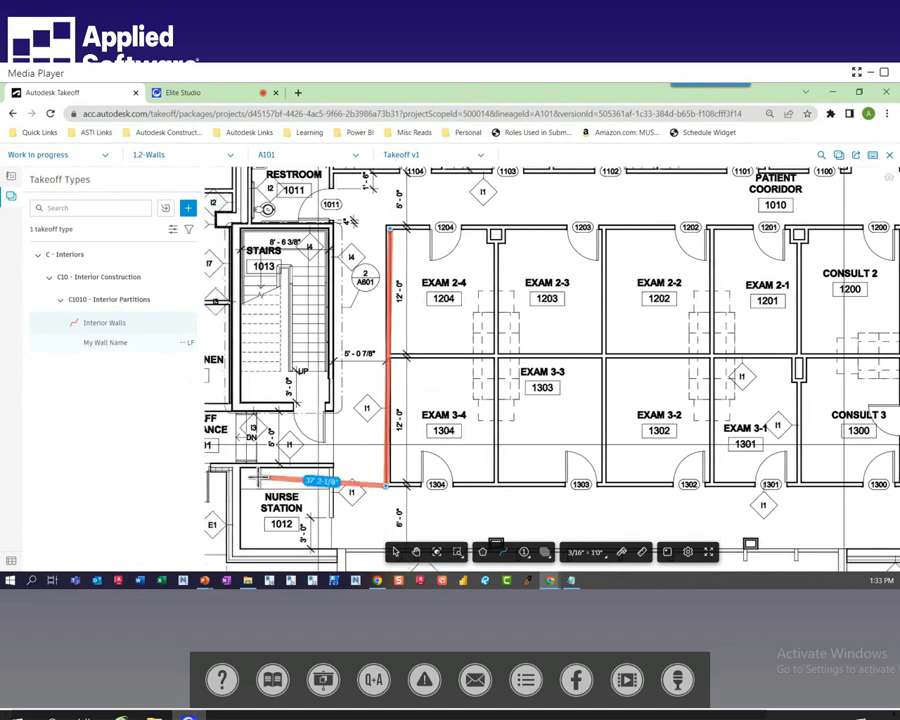
pyautogui.press('Return')
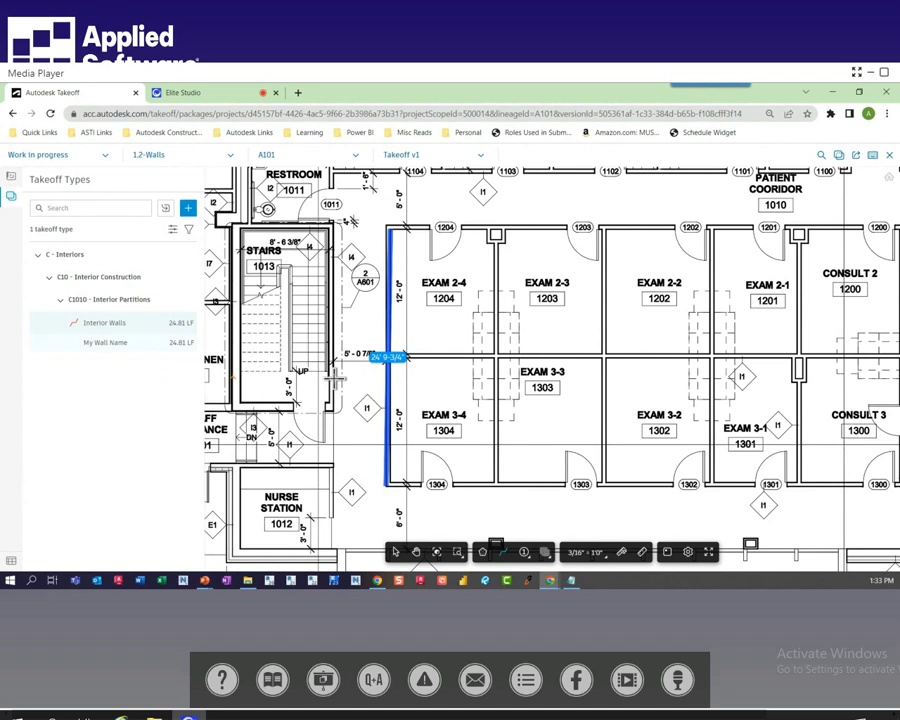
pyautogui.click(493, 238)
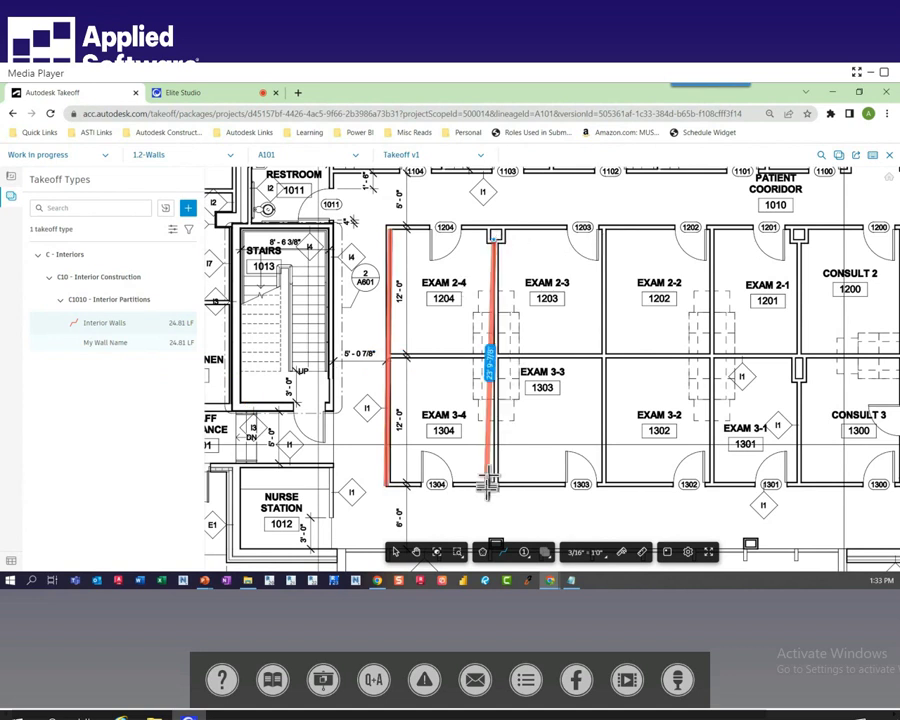
pyautogui.click(490, 483)
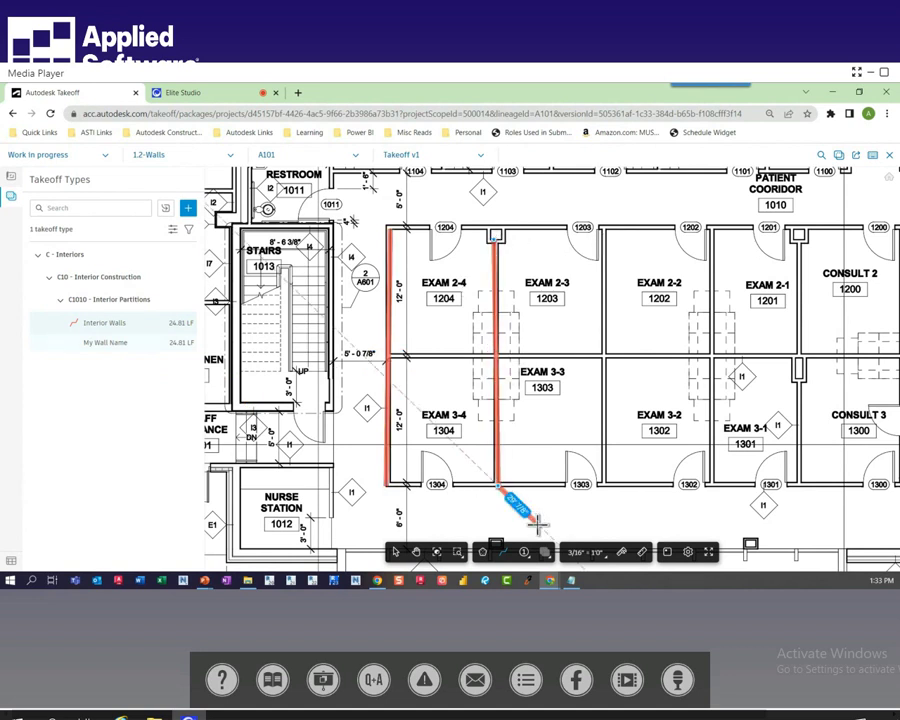
pyautogui.press('Return')
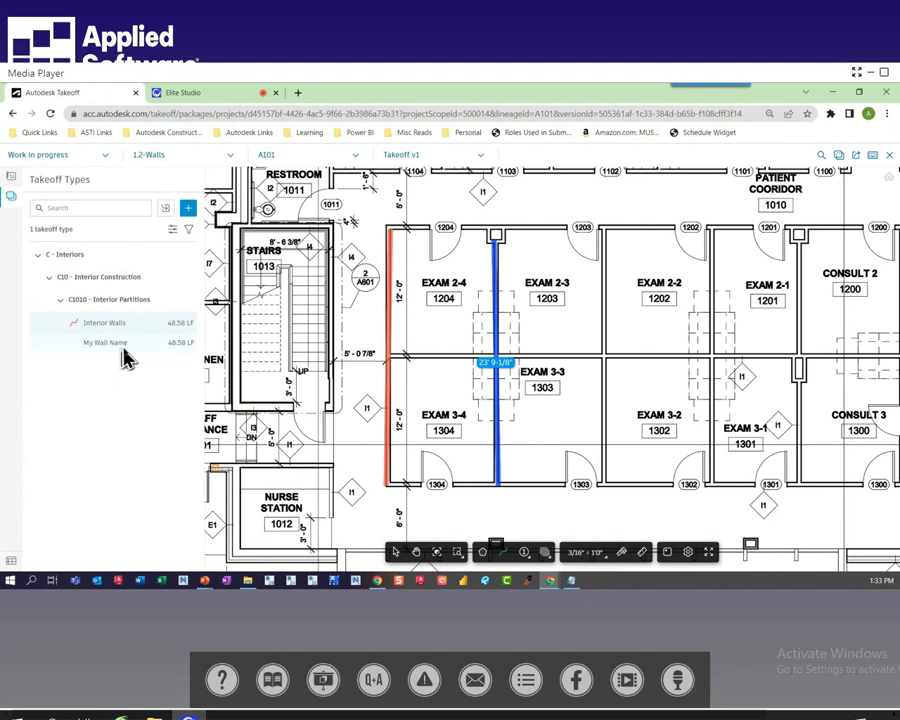
# Delete the Interior Walls takeoff type together with its traced walls
pyautogui.click(187, 325)
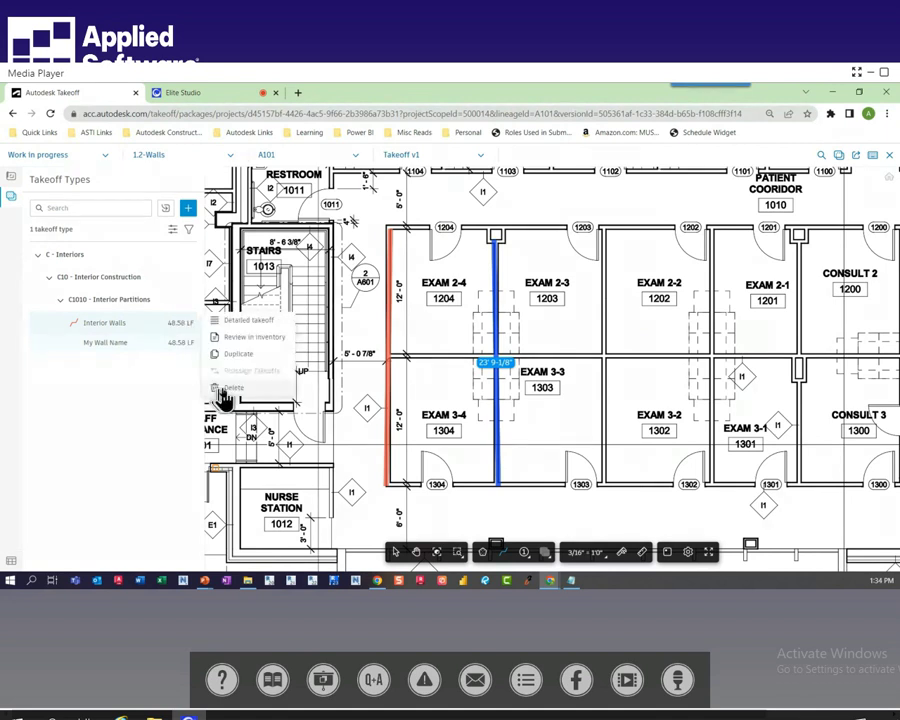
pyautogui.click(231, 388)
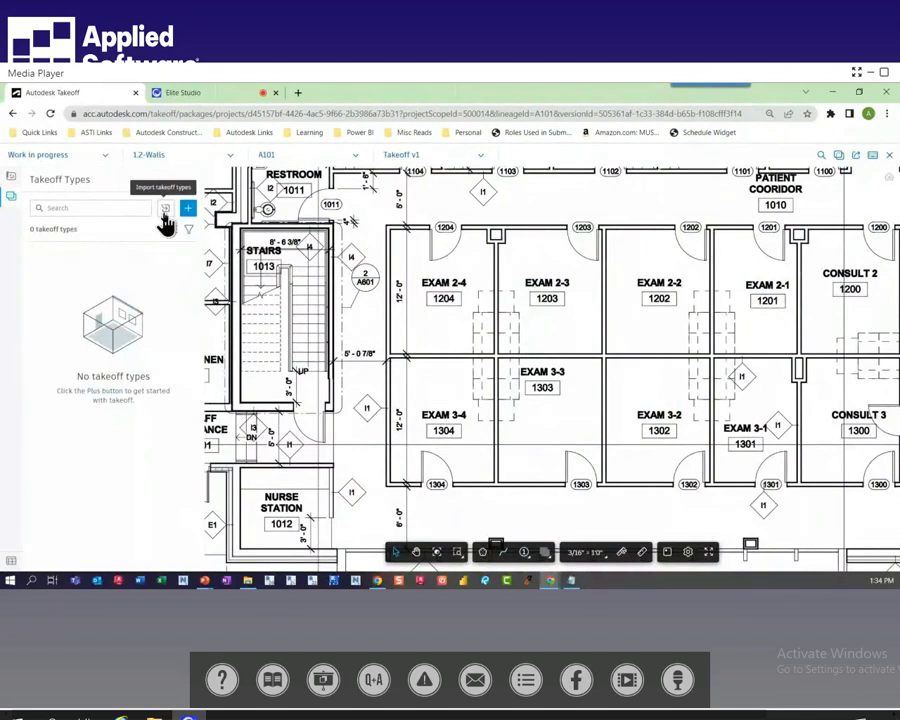
# Start importing takeoff types, choosing the 000_Takeoff Template project and its Walls package as the source
pyautogui.click(165, 210)
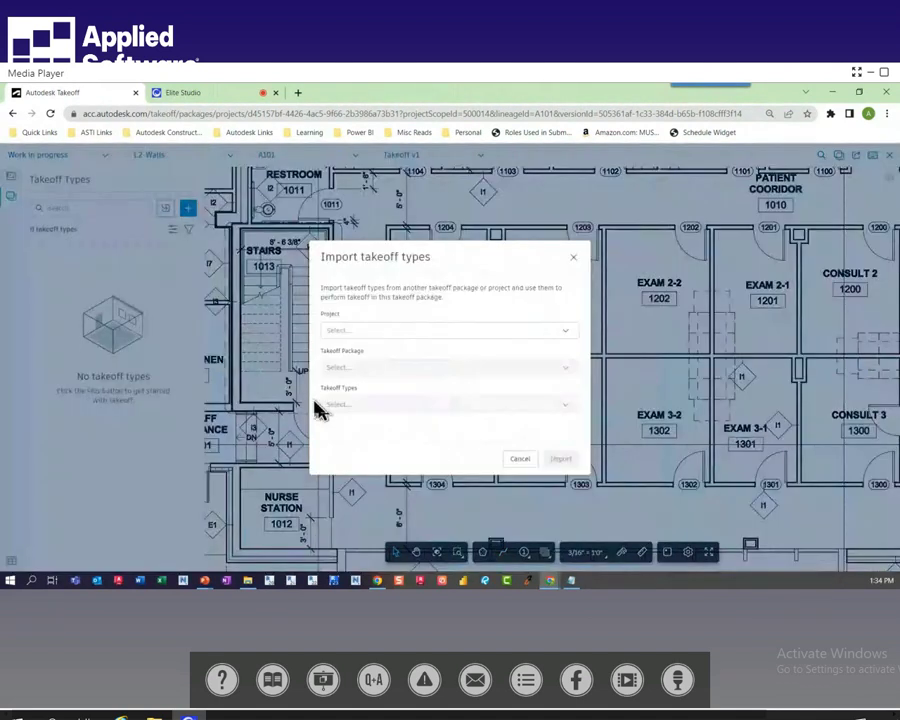
pyautogui.click(366, 331)
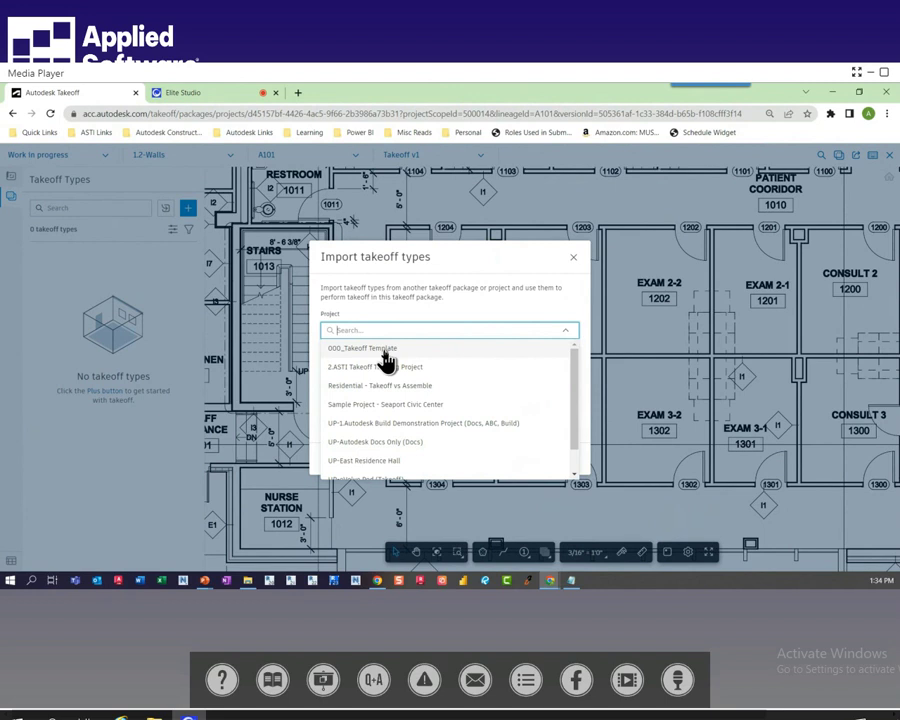
pyautogui.click(370, 349)
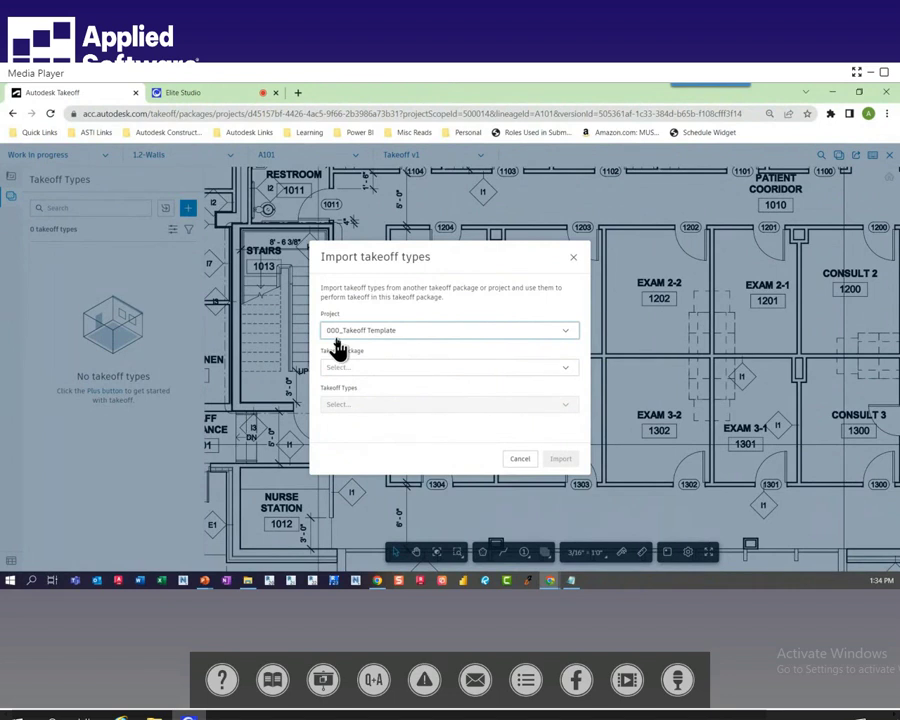
pyautogui.click(380, 368)
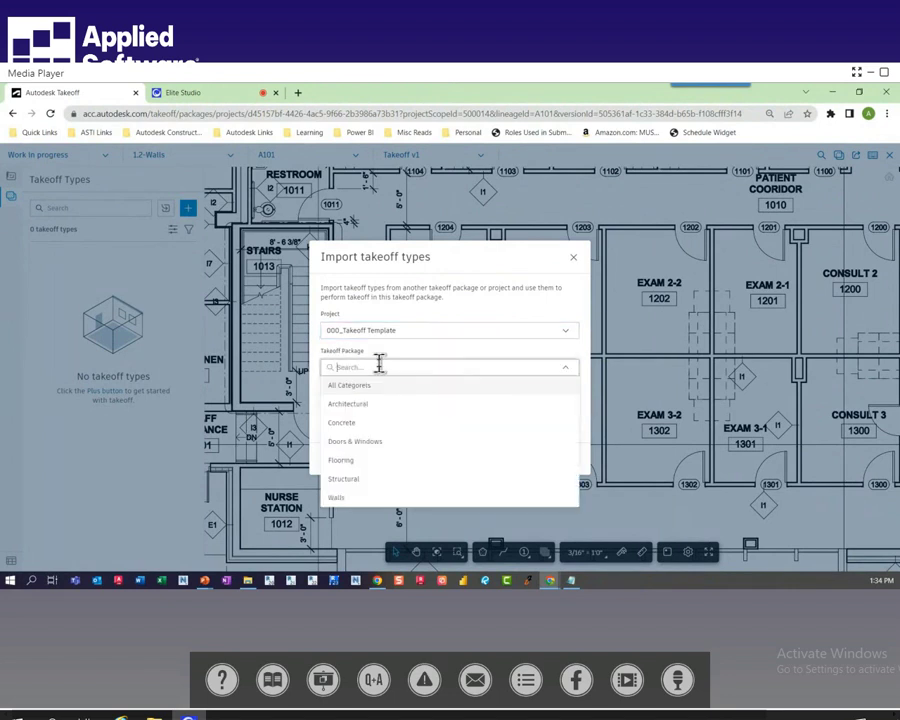
pyautogui.click(342, 499)
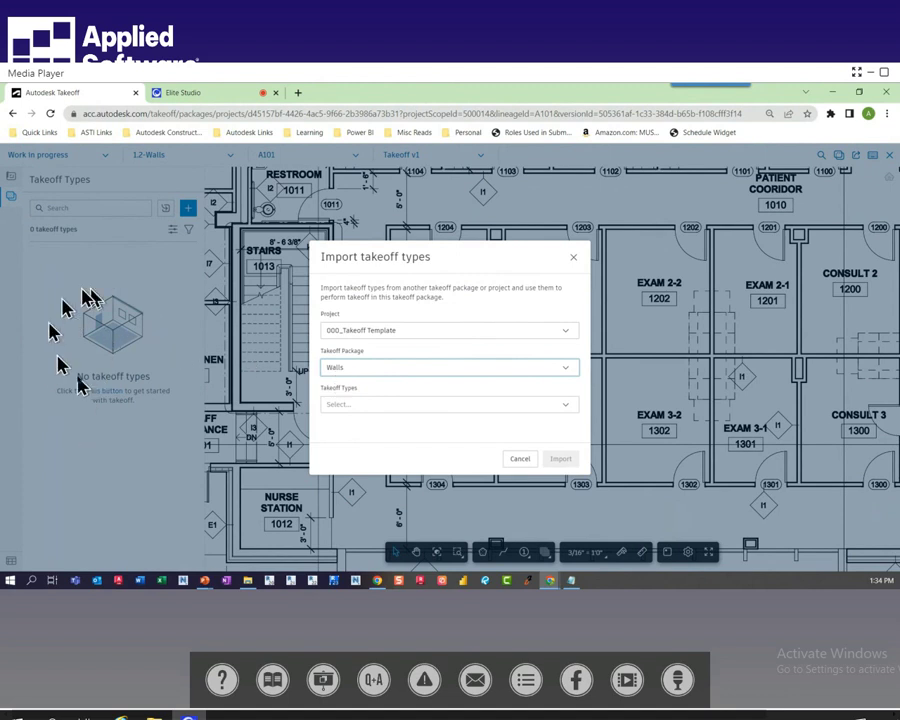
# Import all takeoff types from the Walls package except Exterior - Limestone on Mtl. Stud and Limestone on Metal Stud
pyautogui.click(440, 405)
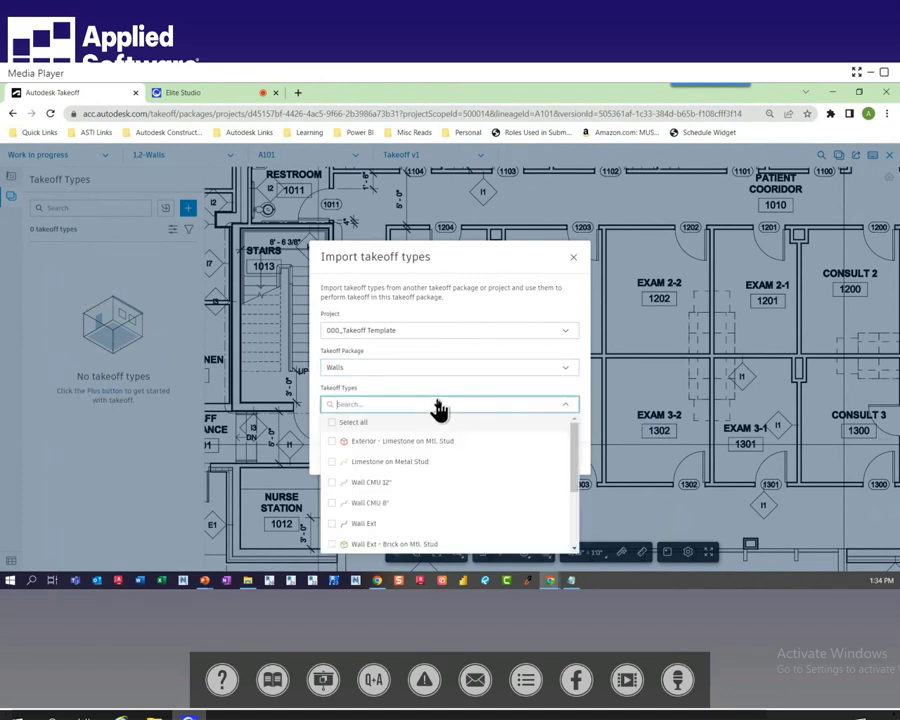
pyautogui.moveTo(577, 450); pyautogui.dragTo(590, 428)
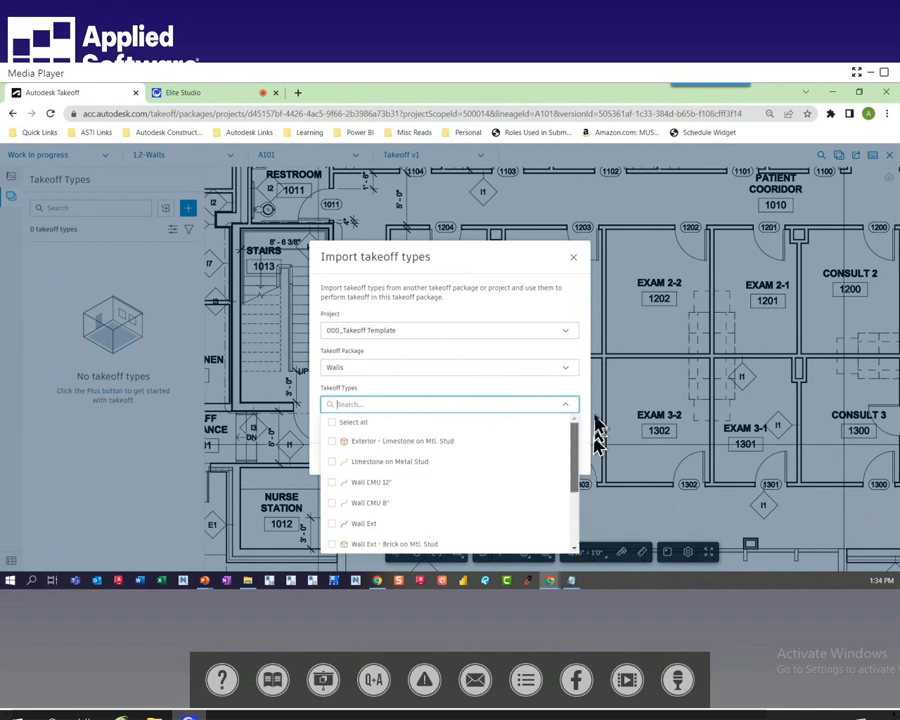
pyautogui.click(332, 422)
pyautogui.moveTo(576, 438); pyautogui.dragTo(583, 514)
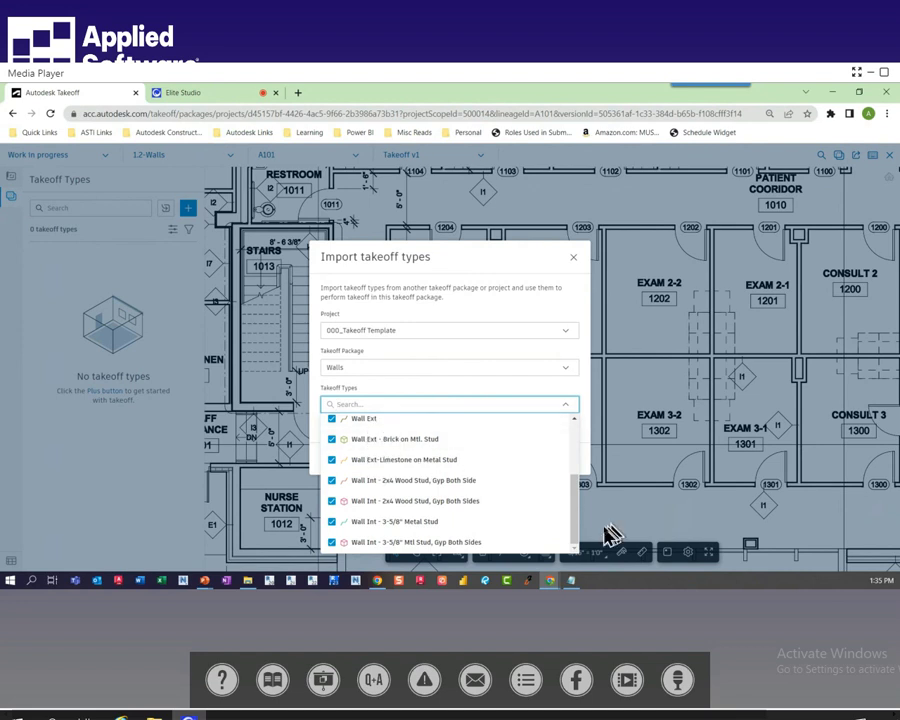
pyautogui.moveTo(579, 523); pyautogui.dragTo(582, 466)
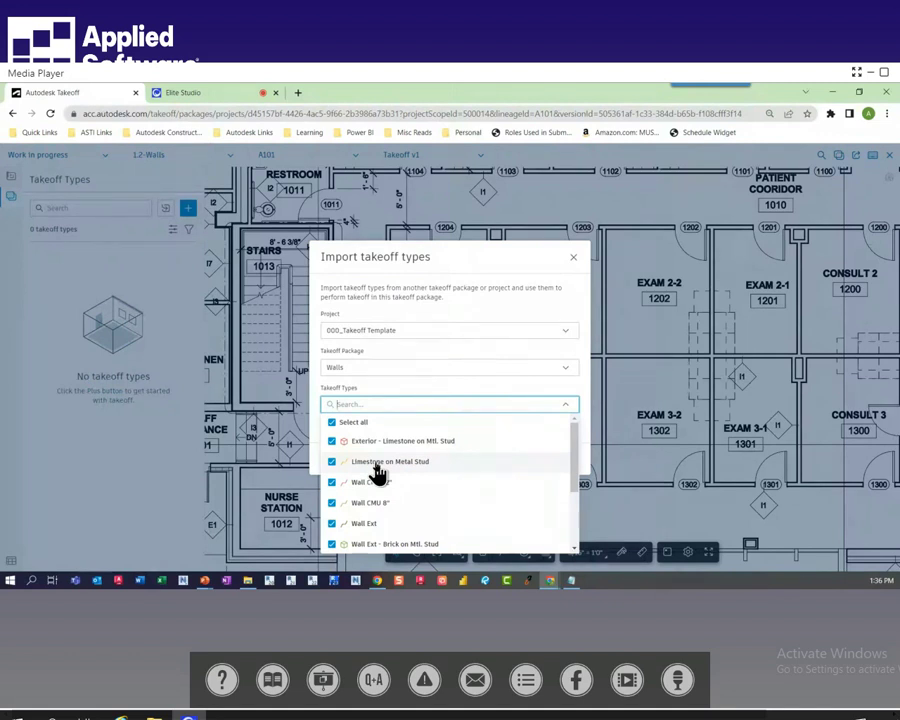
pyautogui.click(378, 468)
pyautogui.click(340, 441)
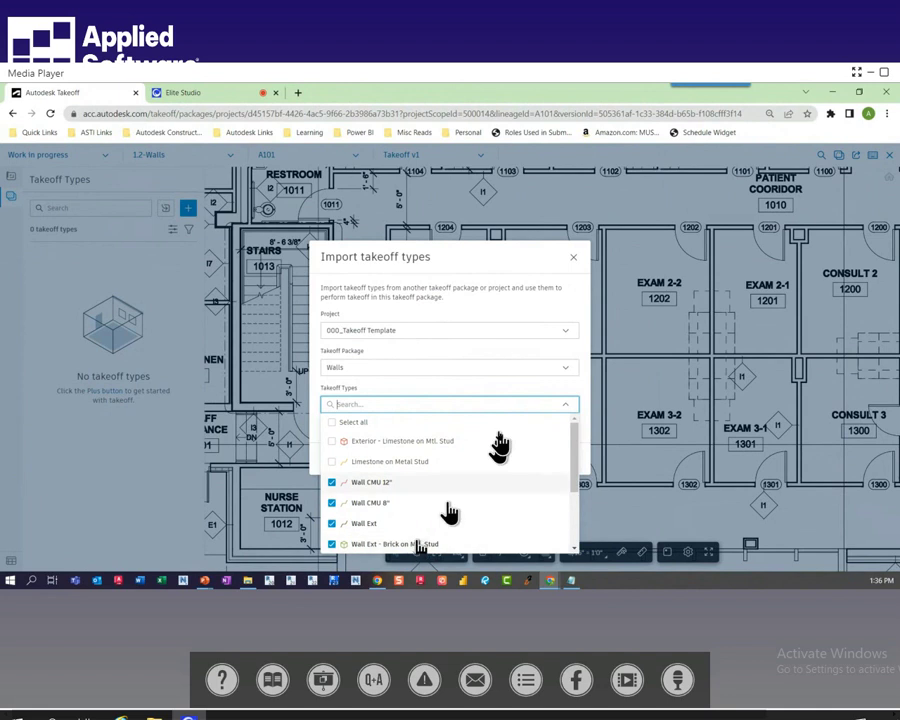
pyautogui.click(481, 389)
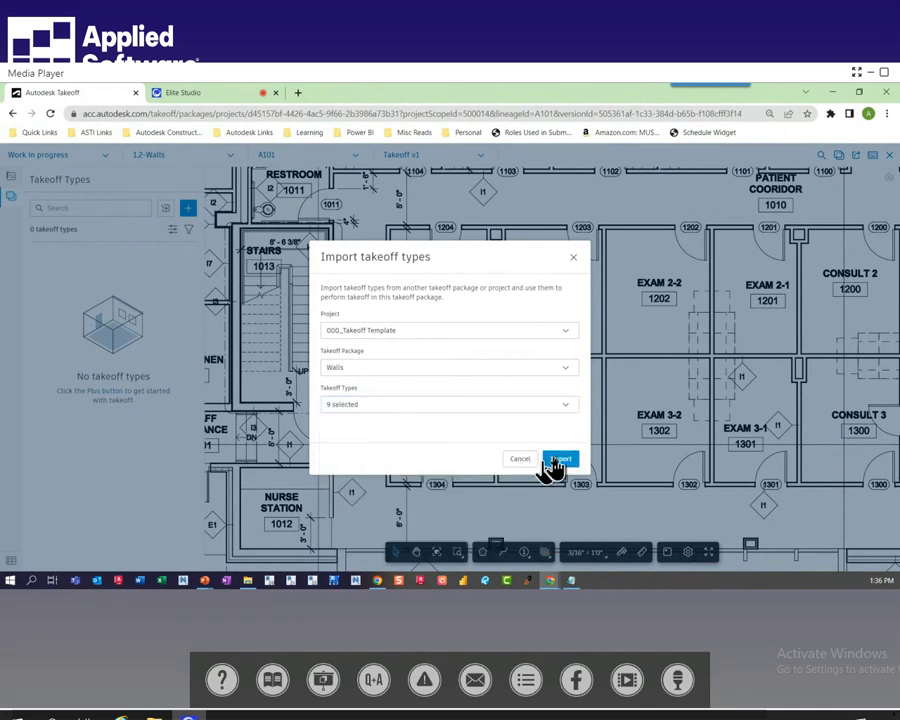
pyautogui.click(555, 460)
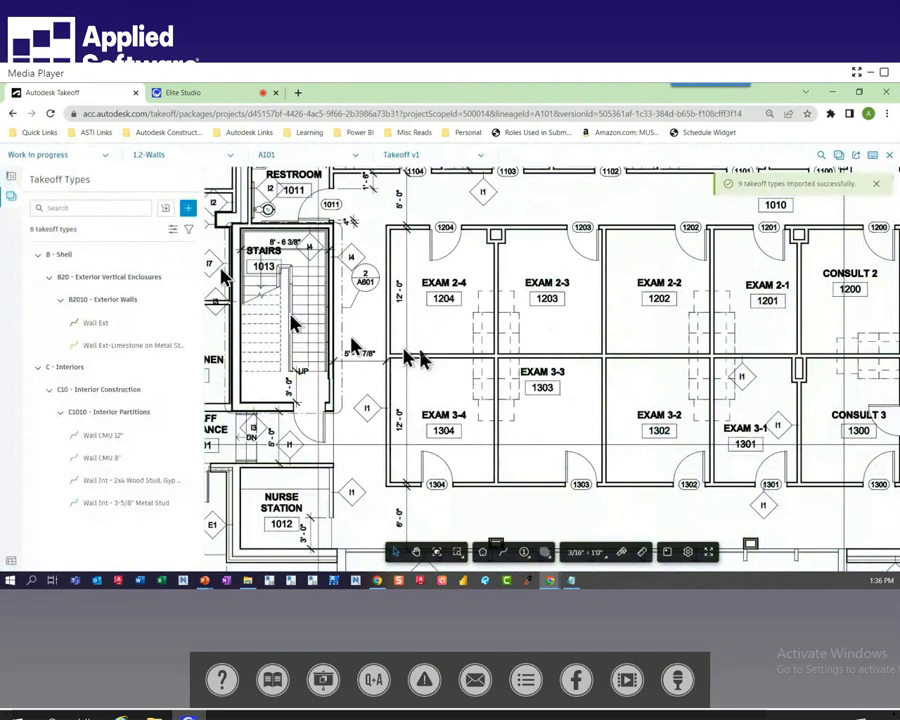
# Using the Wall Int - 3-5/8" Metal Stud type, trace the outer walls enclosing exam rooms 1204, 1203, 1303 and 1304, about 91 LF
pyautogui.click(120, 506)
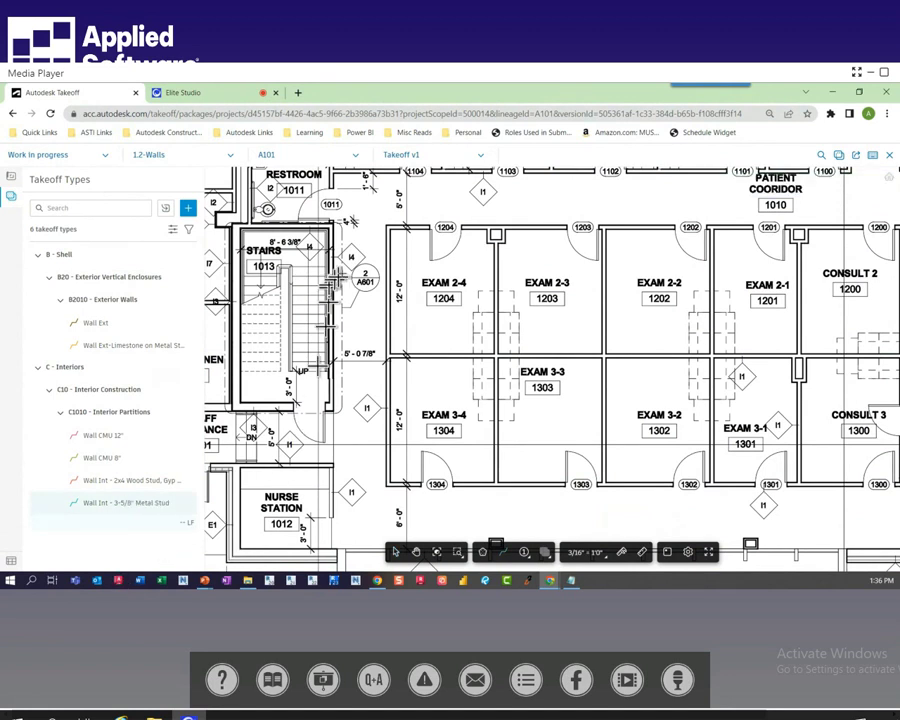
pyautogui.click(390, 229)
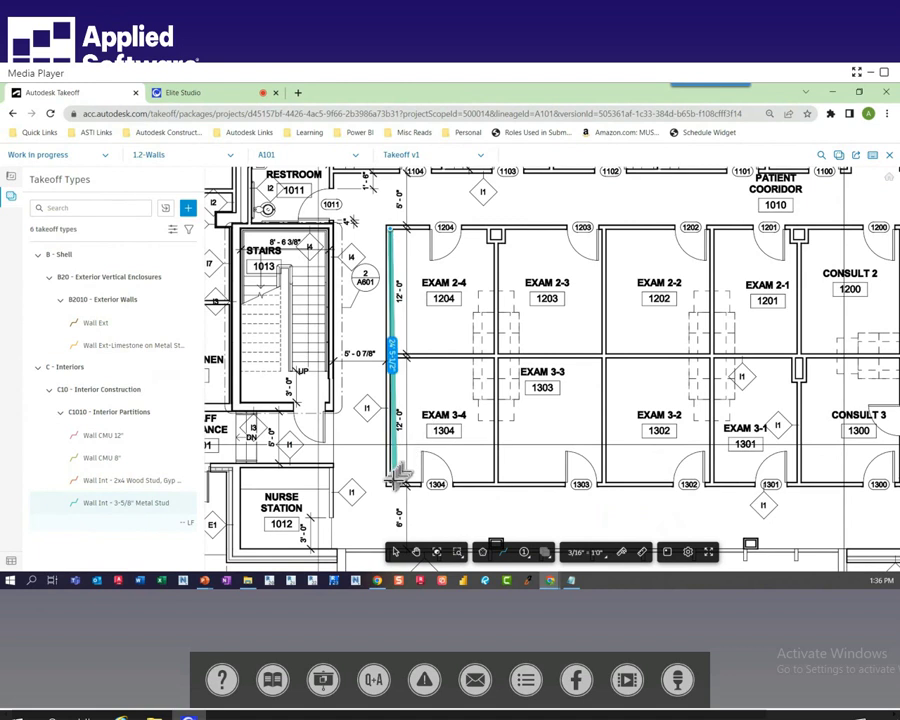
pyautogui.click(388, 486)
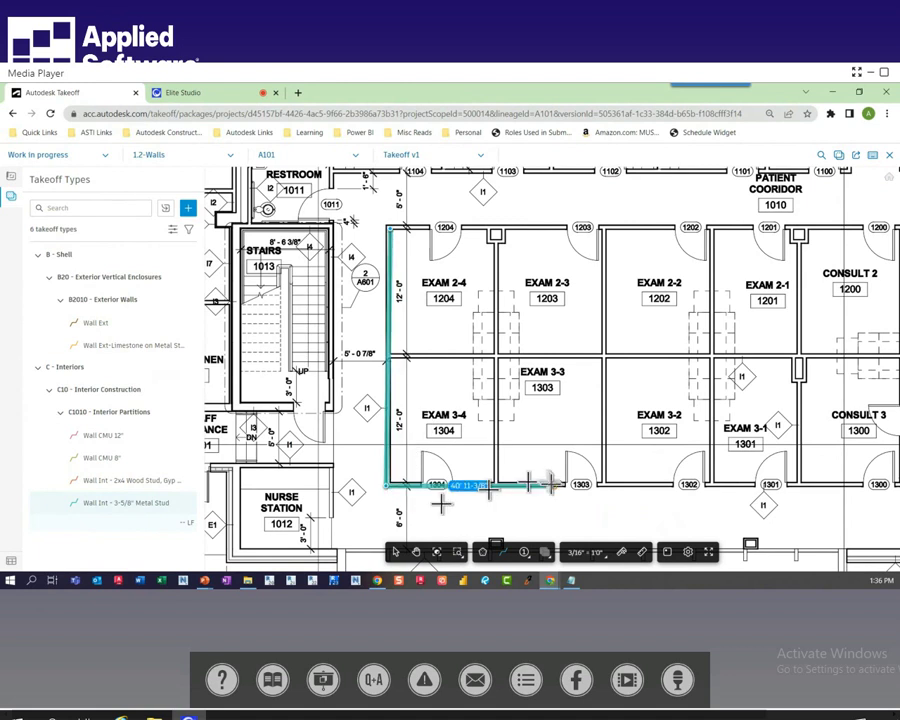
pyautogui.click(603, 484)
pyautogui.click(603, 229)
pyautogui.click(390, 229)
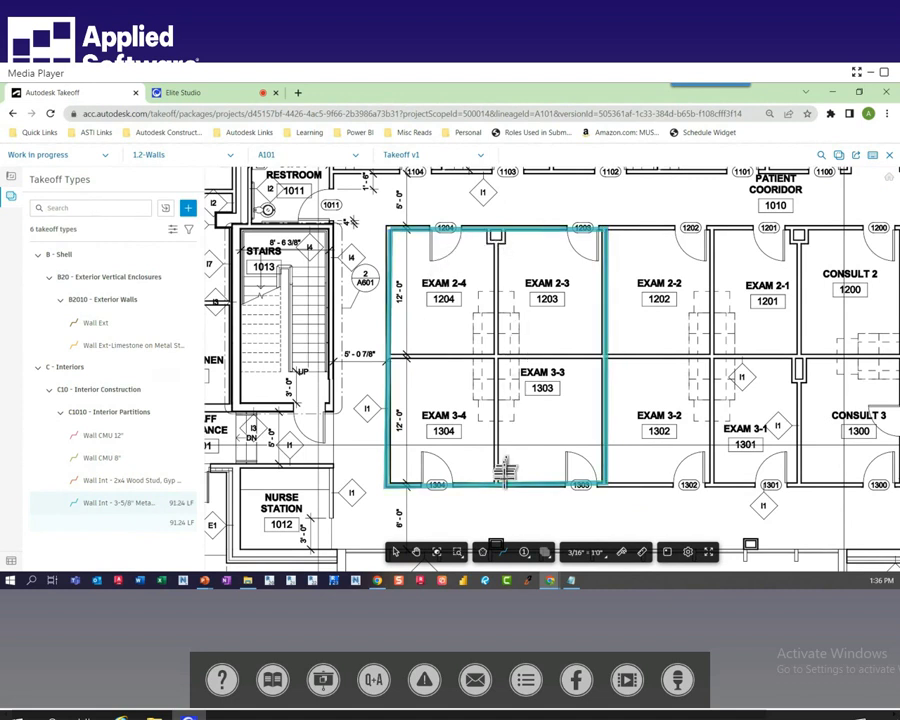
# Trace the vertical partition separating 1204/1304 from 1203/1303 and the horizontal wall, about 21' 2" long, between the upper and lower exam rooms
pyautogui.click(497, 229)
pyautogui.click(497, 485)
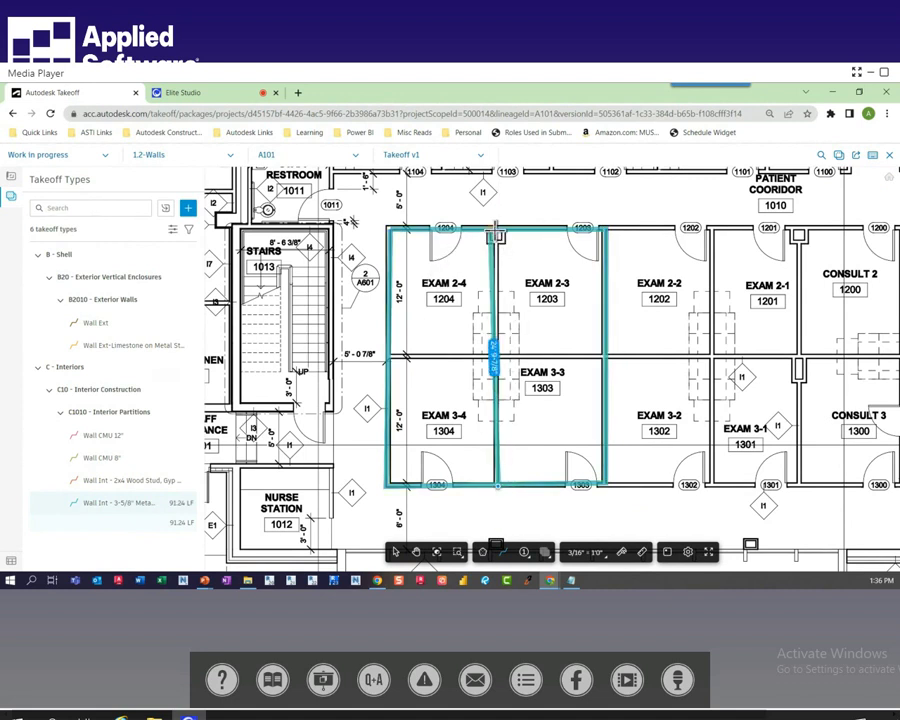
pyautogui.click(497, 229)
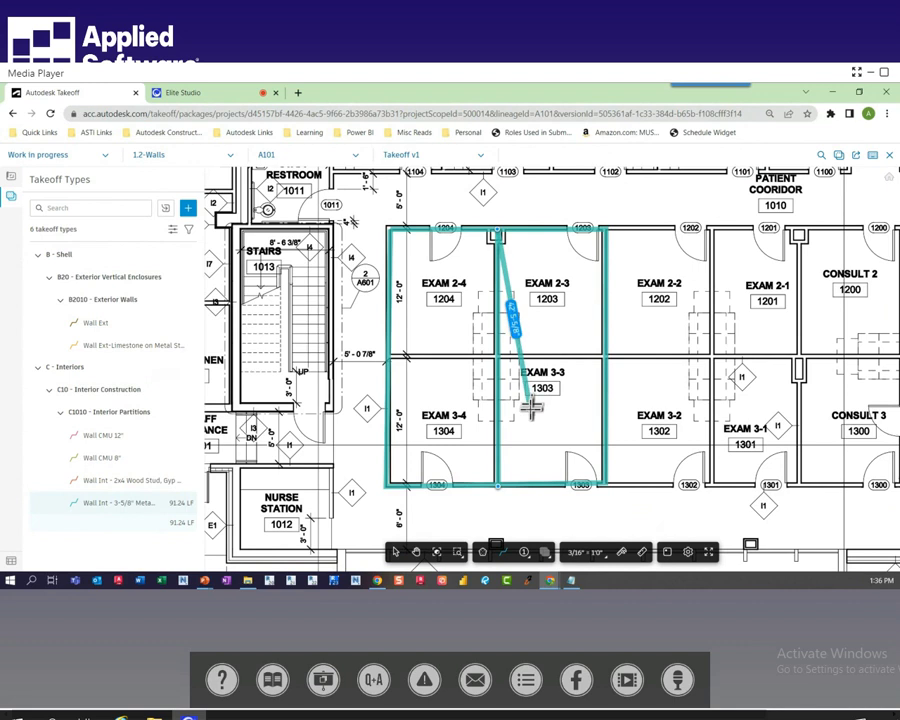
pyautogui.press('Return')
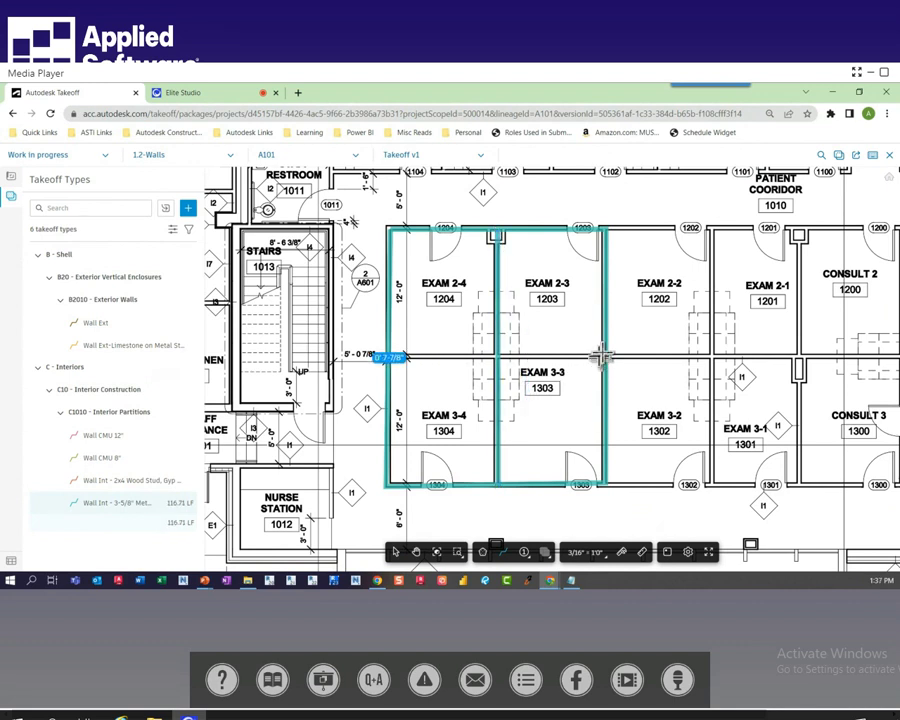
pyautogui.click(605, 355)
pyautogui.click(390, 355)
pyautogui.press('Return')
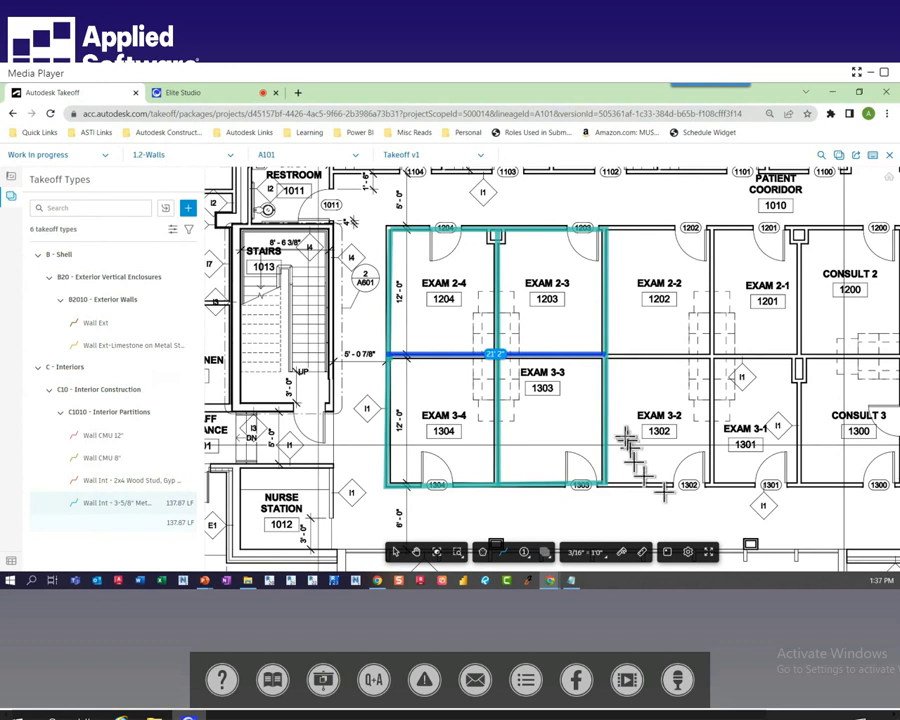
# Collapse the B - Shell classification and widen the takeoff types list so the full type names fit
pyautogui.scroll(-2, 421, 387)
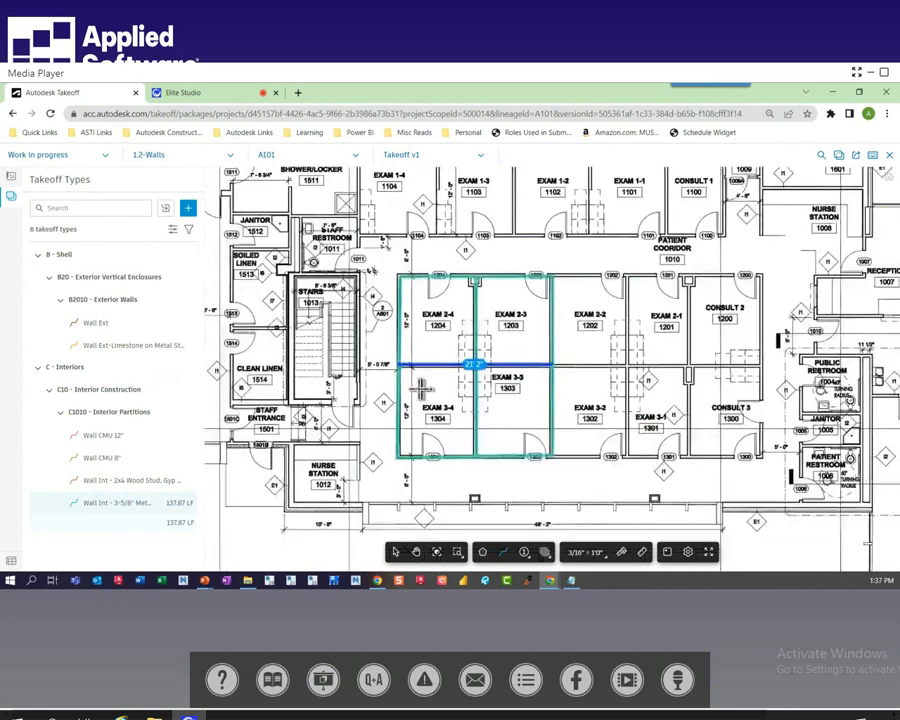
pyautogui.hscroll(3, 560, 385)
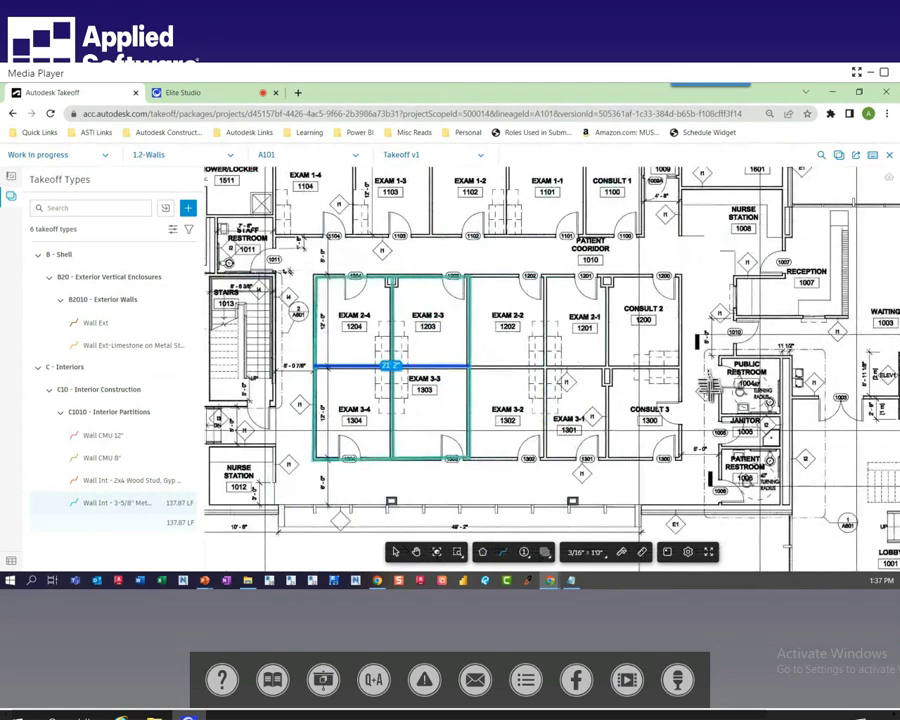
pyautogui.scroll(2, 706, 383)
pyautogui.click(107, 487)
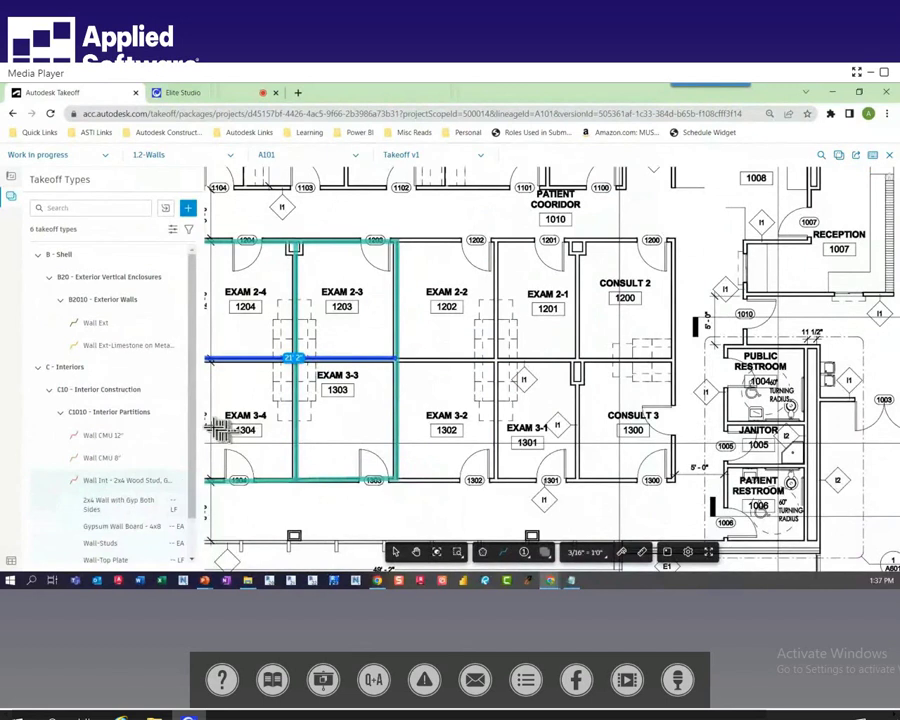
pyautogui.click(39, 256)
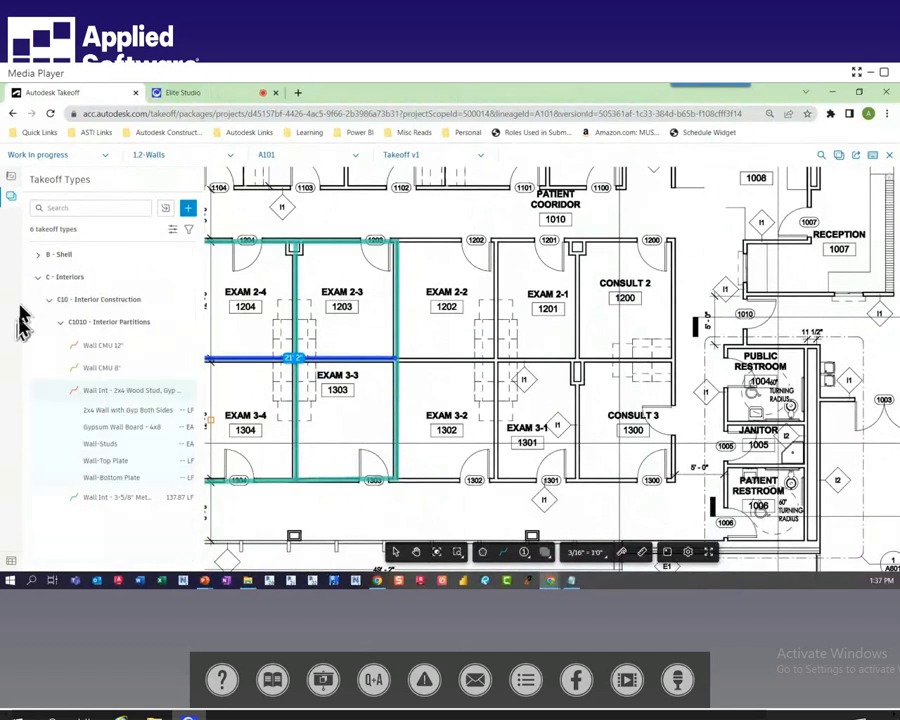
pyautogui.click(116, 392)
pyautogui.moveTo(203, 400); pyautogui.dragTo(337, 395)
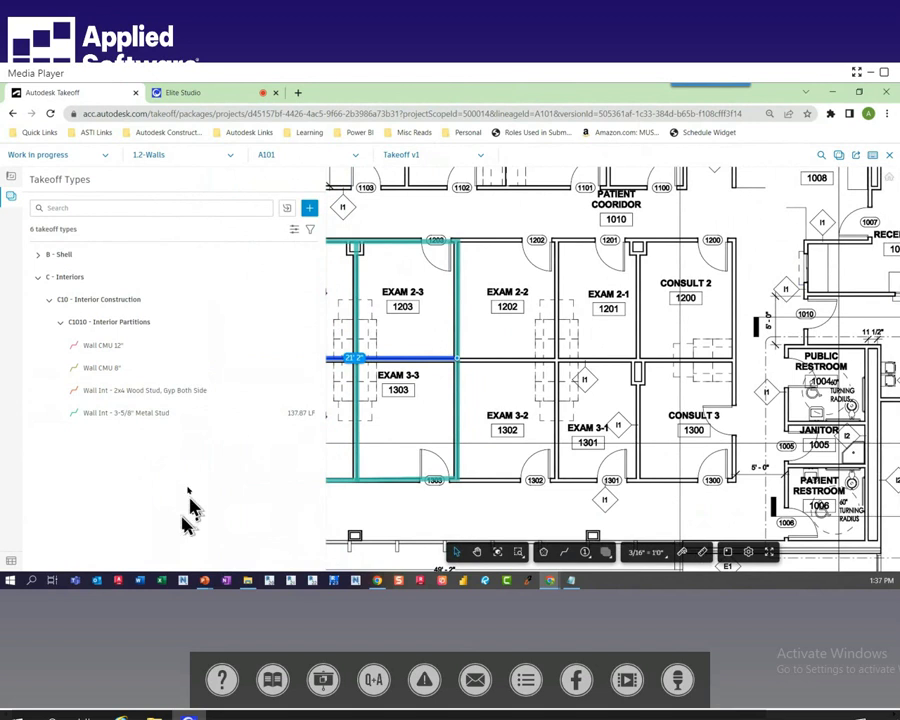
# Examine the outputs of Wall Int - 2x4 Wood Stud, Gyp Both Side: gypsum wall board, studs, top plate and bottom plate
pyautogui.click(193, 393)
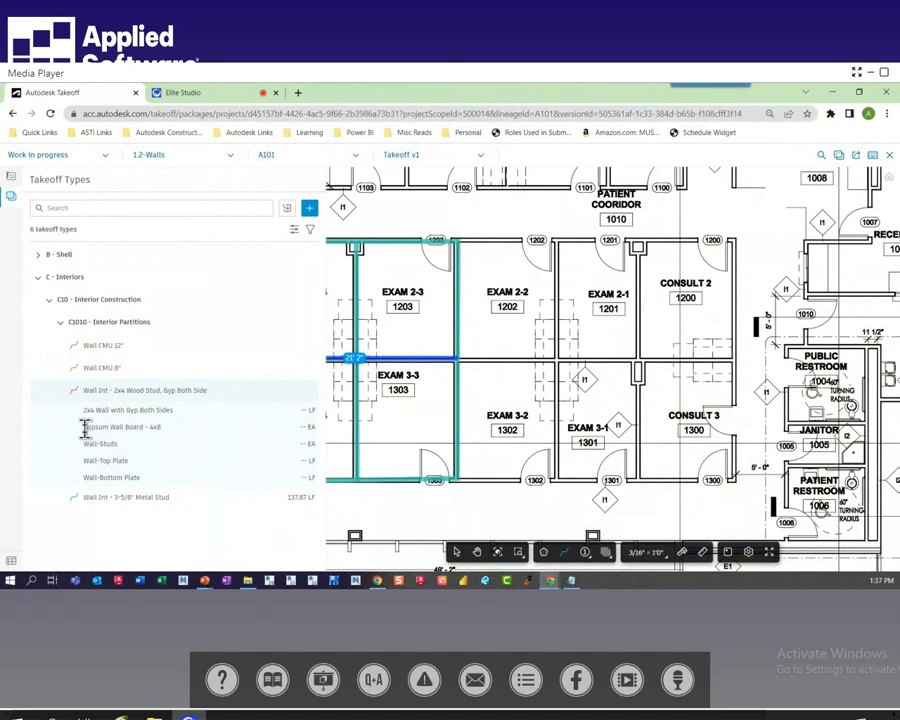
pyautogui.moveTo(85, 427); pyautogui.dragTo(187, 434)
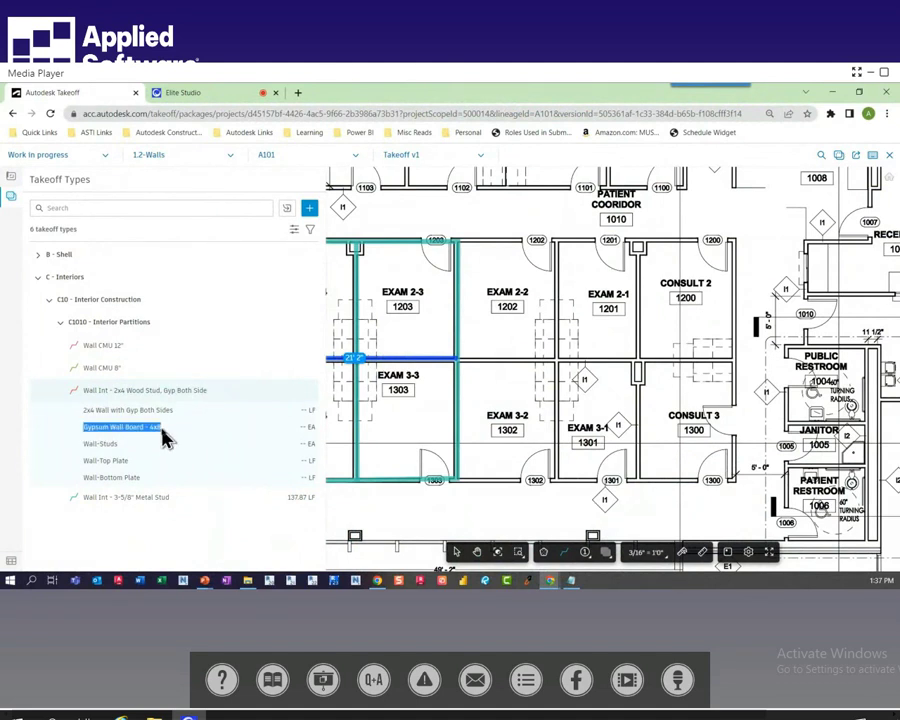
pyautogui.click(91, 446)
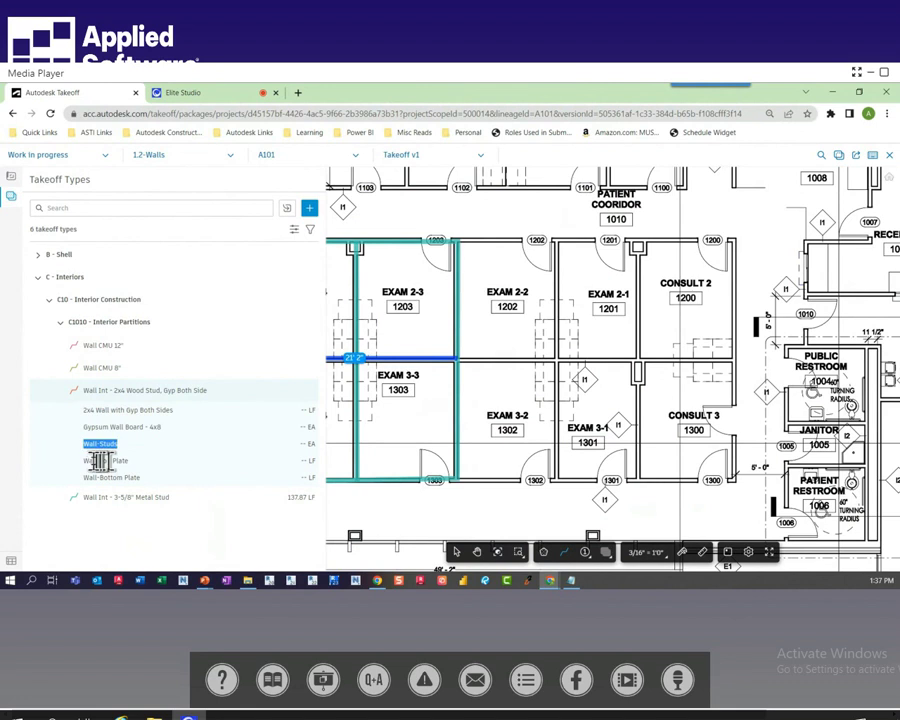
pyautogui.tripleClick(95, 460)
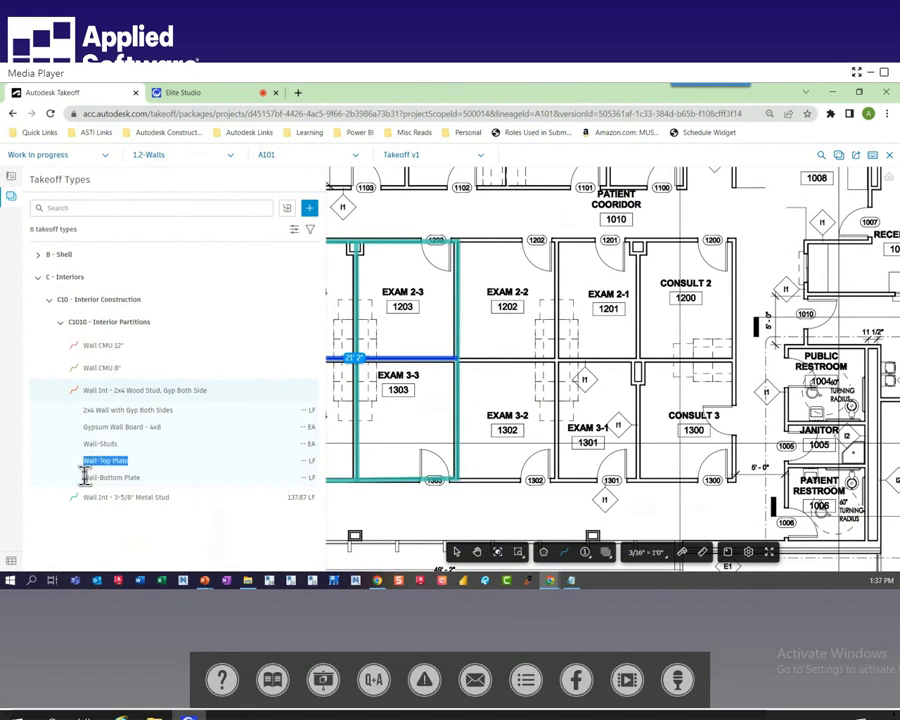
pyautogui.moveTo(84, 477); pyautogui.dragTo(166, 481)
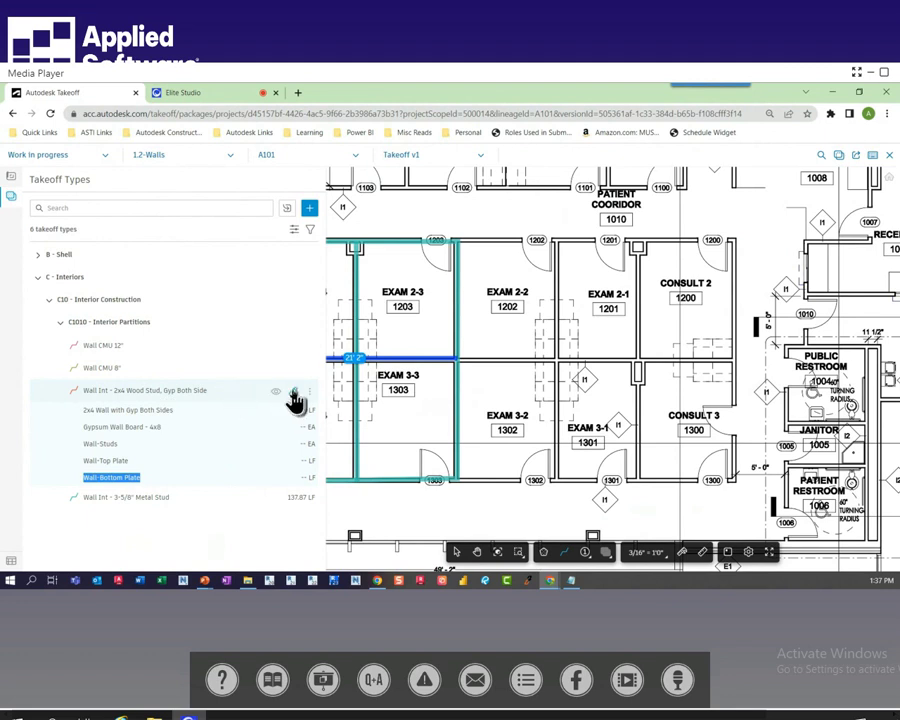
pyautogui.click(233, 394)
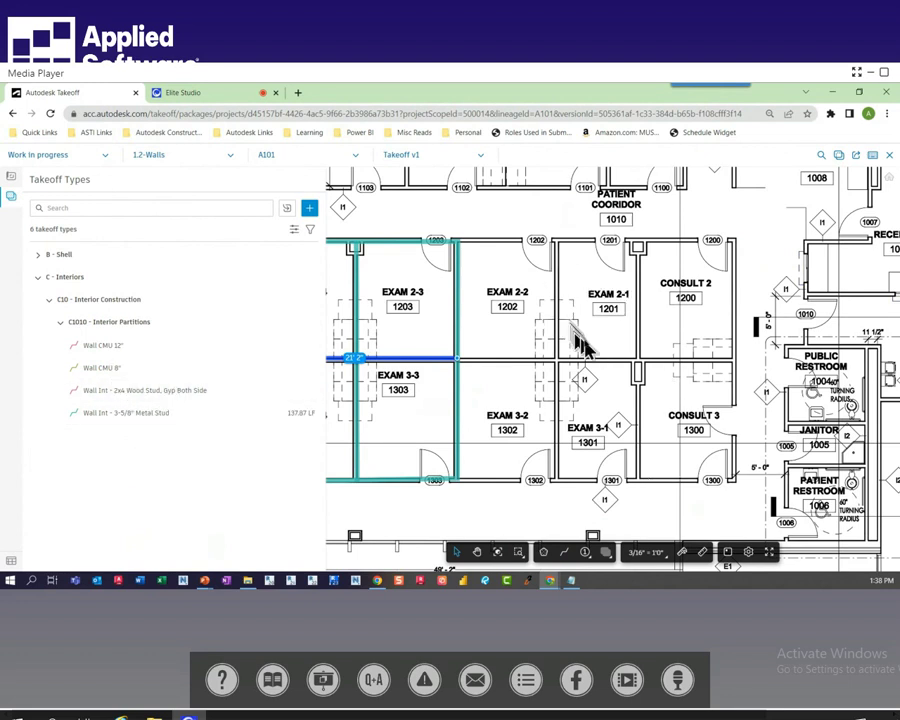
# Take off the wall between rooms 1202/1302 and 1201/1301, about 24' 10" long, as Wall Int - 2x4 Wood Stud, Gyp Both Side
pyautogui.click(199, 400)
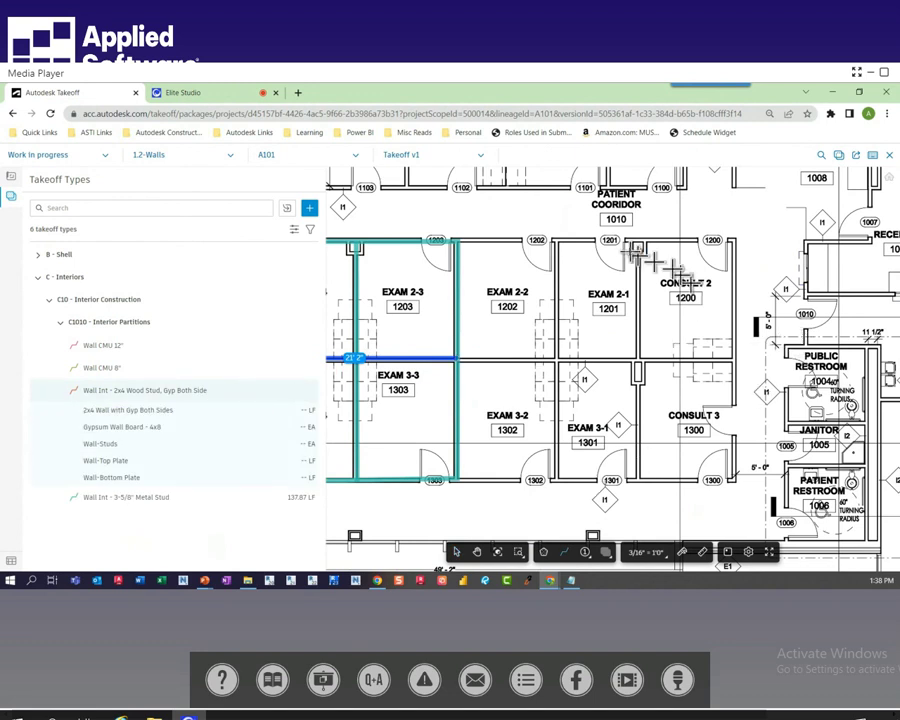
pyautogui.click(557, 241)
pyautogui.doubleClick(557, 478)
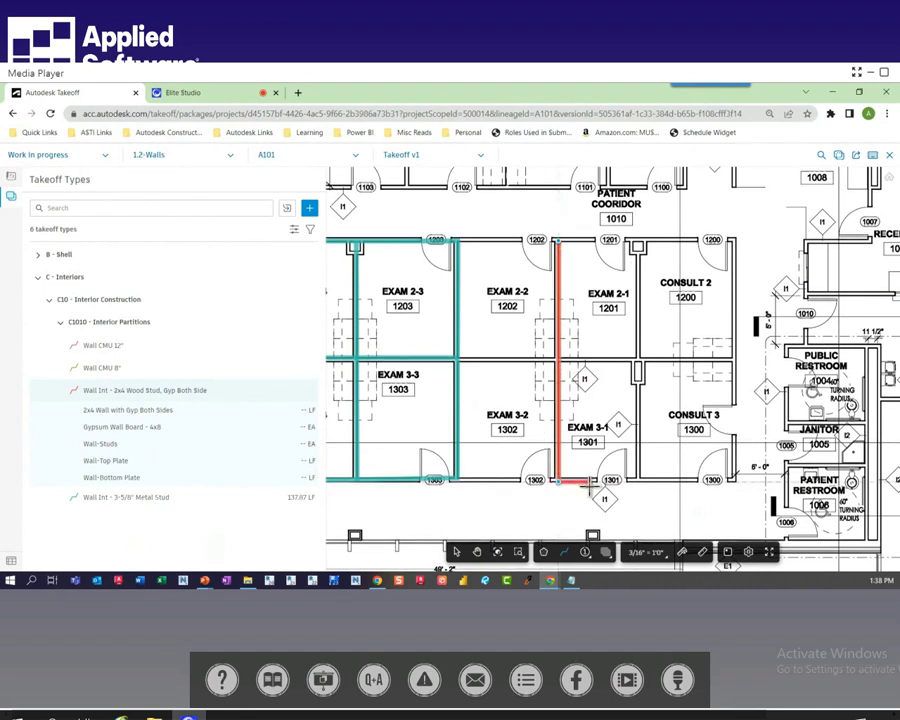
pyautogui.press('Escape')
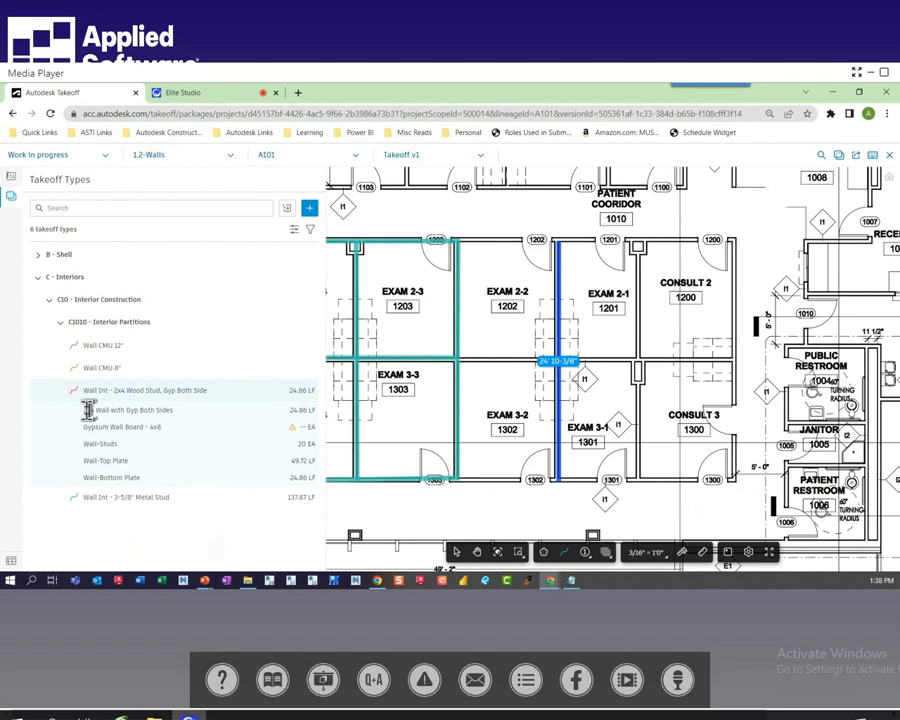
# Review the wood stud wall's output quantities and check the warning on Gypsum Wall Board - 4x8
pyautogui.moveTo(85, 410); pyautogui.dragTo(164, 406)
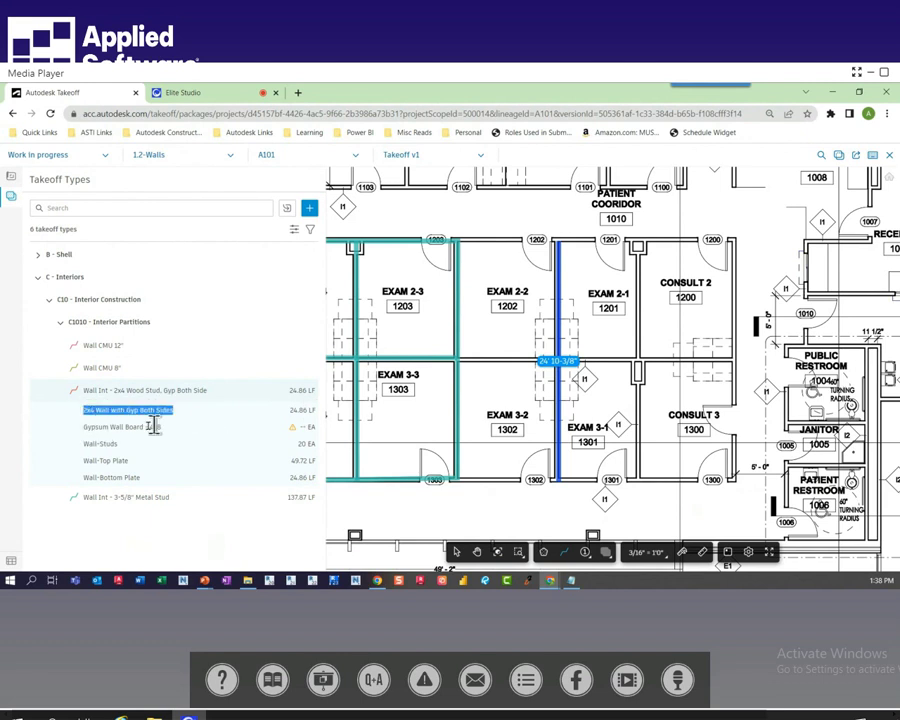
pyautogui.click(94, 426)
pyautogui.doubleClick(90, 427)
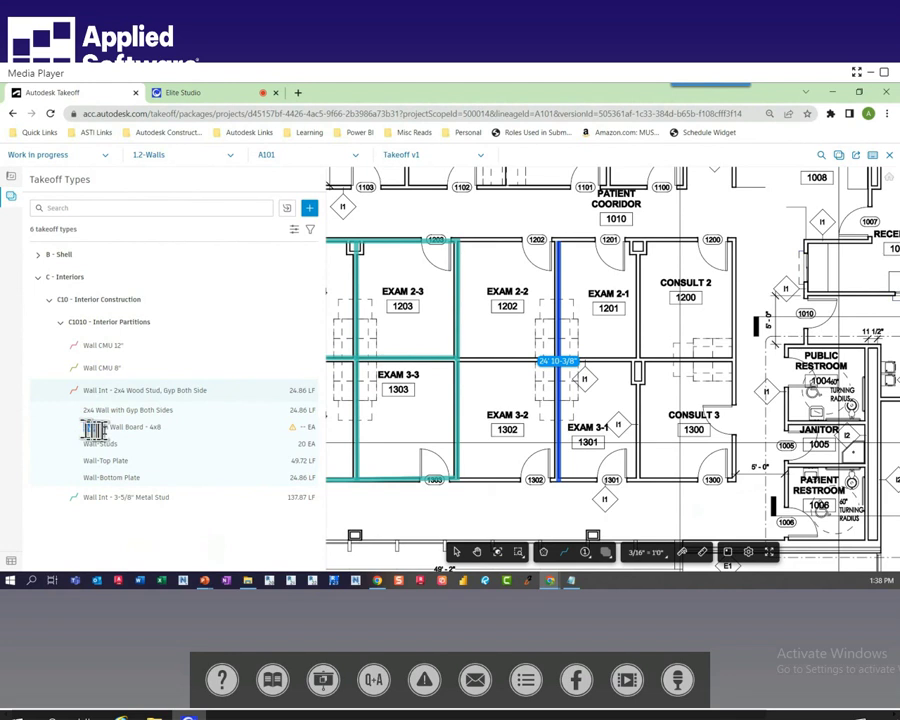
pyautogui.tripleClick(94, 427)
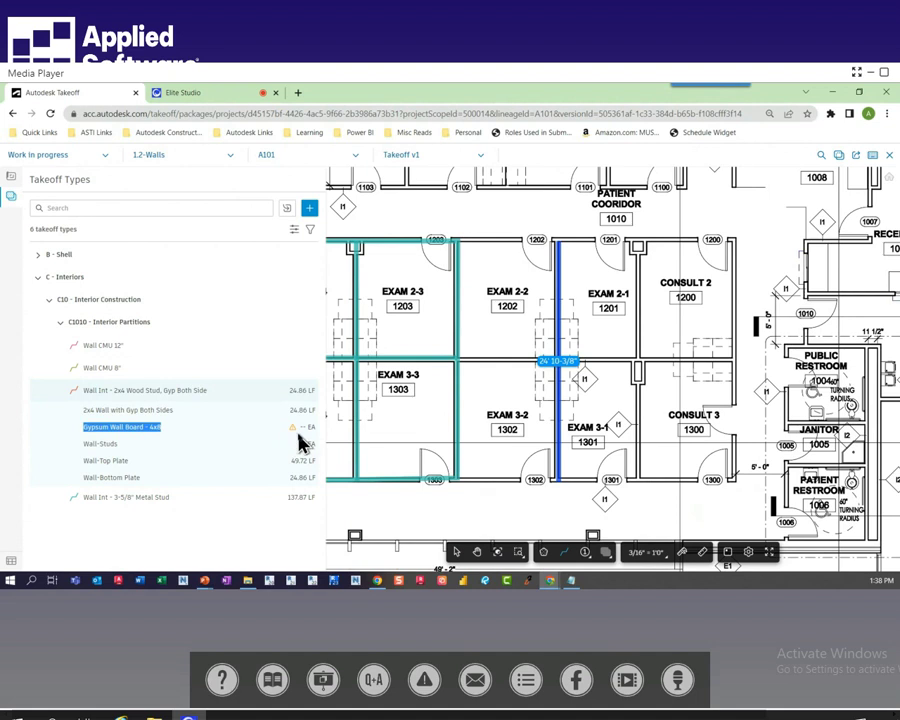
pyautogui.moveTo(293, 430)
# Open the Wall Int - 2x4 Wood Stud, Gyp Both Side takeoff type for editing and widen its settings area
pyautogui.moveTo(293, 398)
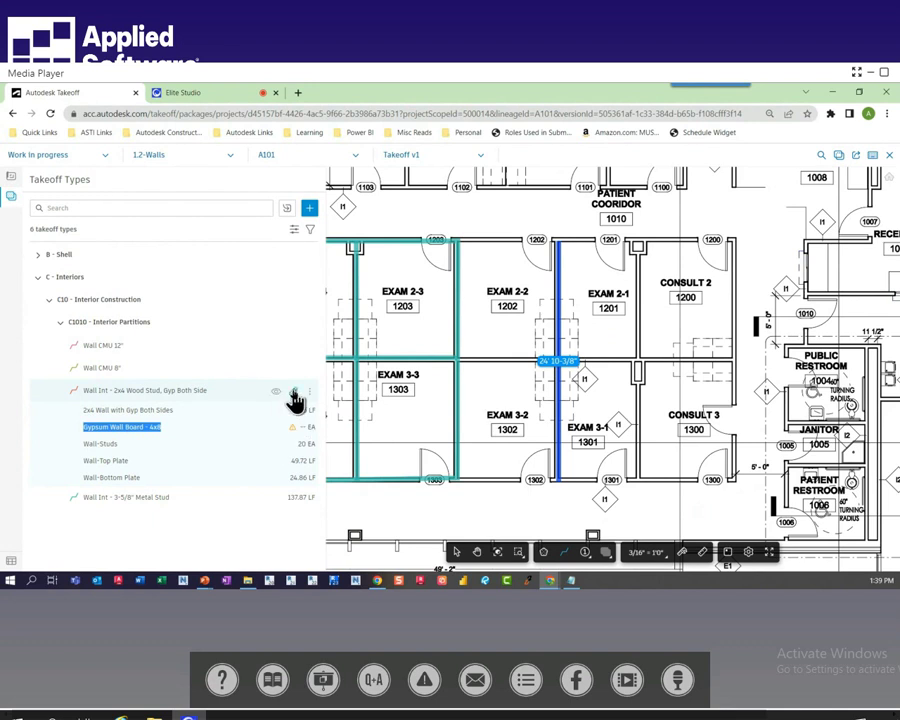
pyautogui.click(293, 398)
pyautogui.moveTo(325, 301); pyautogui.dragTo(362, 297)
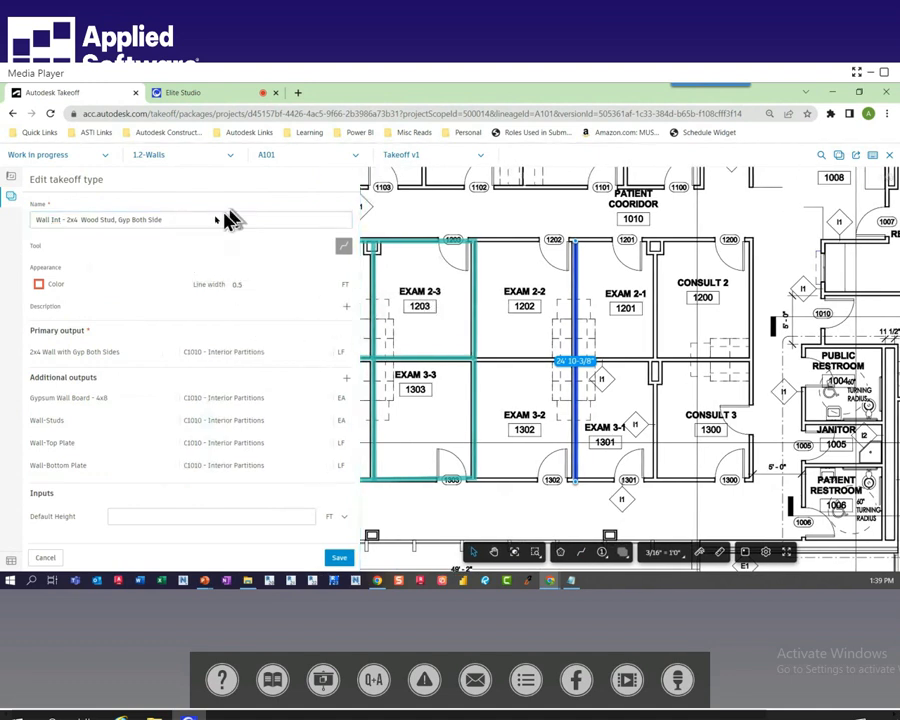
pyautogui.moveTo(189, 221); pyautogui.dragTo(5, 228)
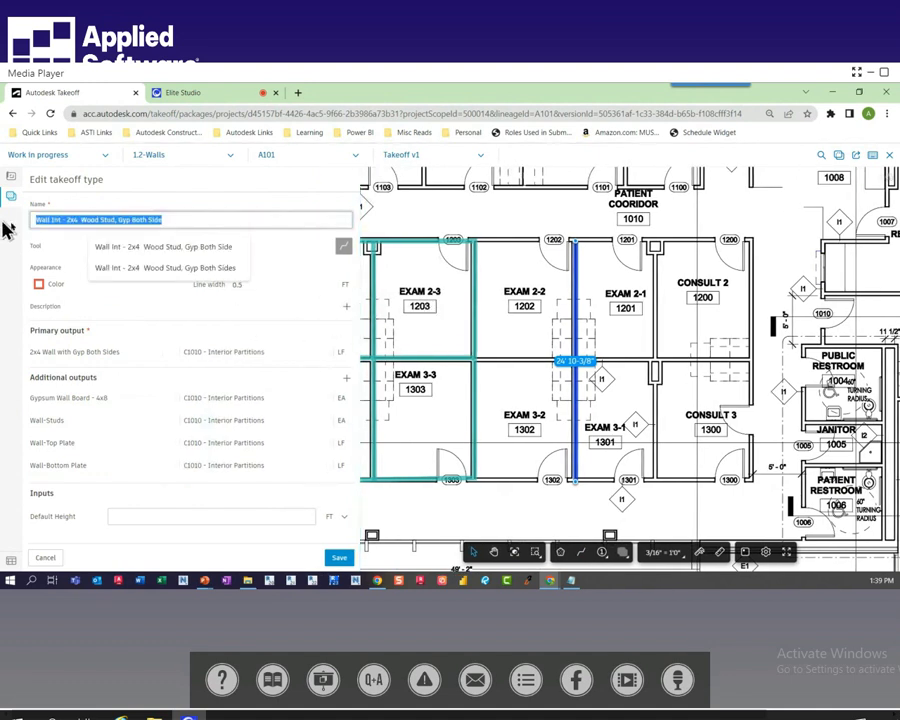
pyautogui.click(195, 215)
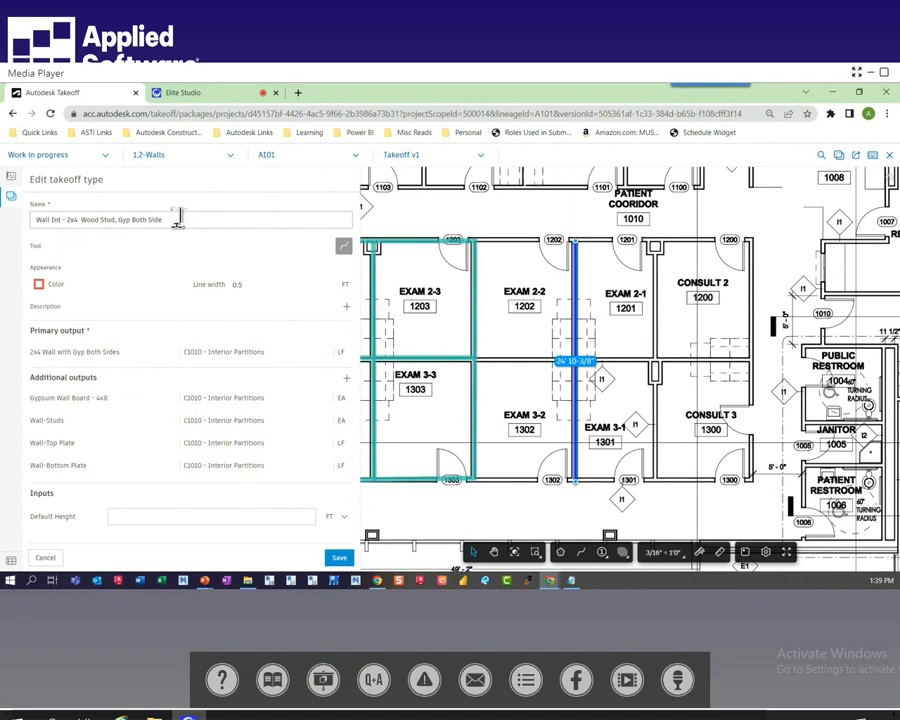
# Examine the wood stud wall's outputs, including the unit of measure and formula of Gypsum Wall Board - 4x8
pyautogui.moveTo(44, 364)
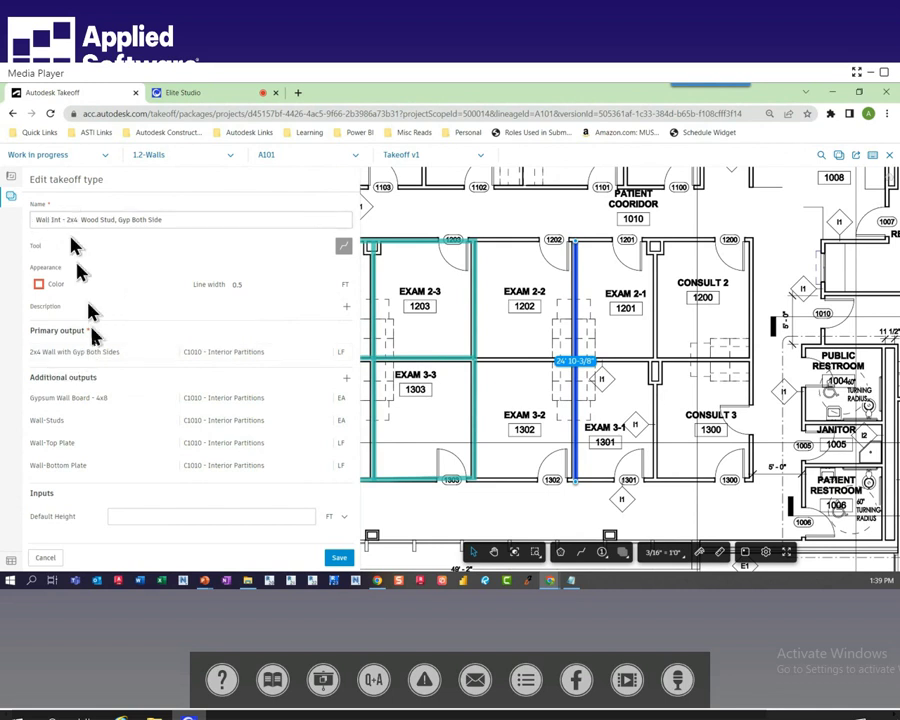
pyautogui.moveTo(38, 368)
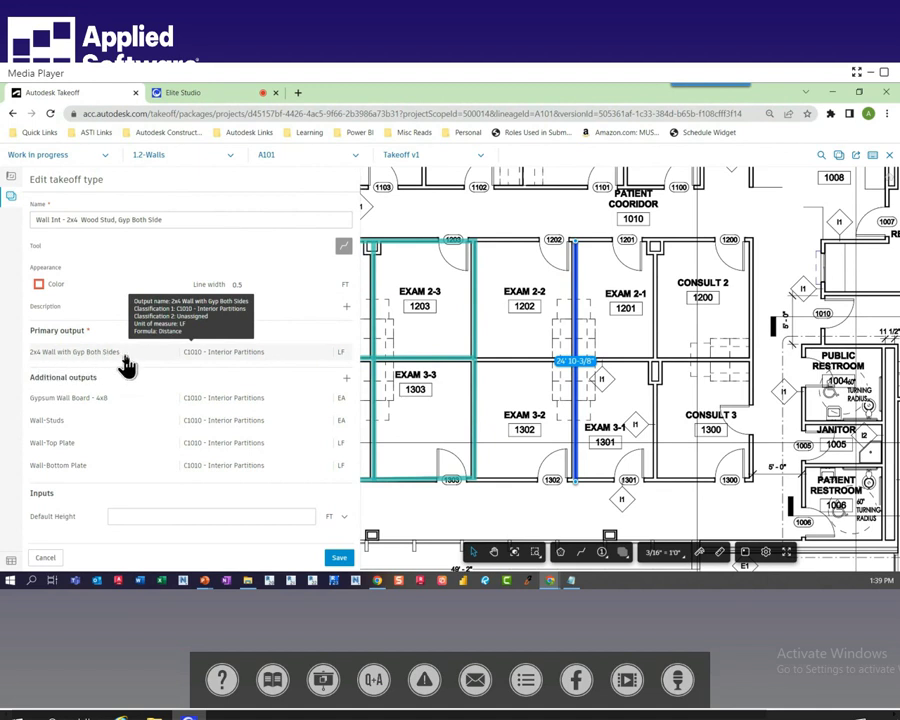
pyautogui.moveTo(62, 481)
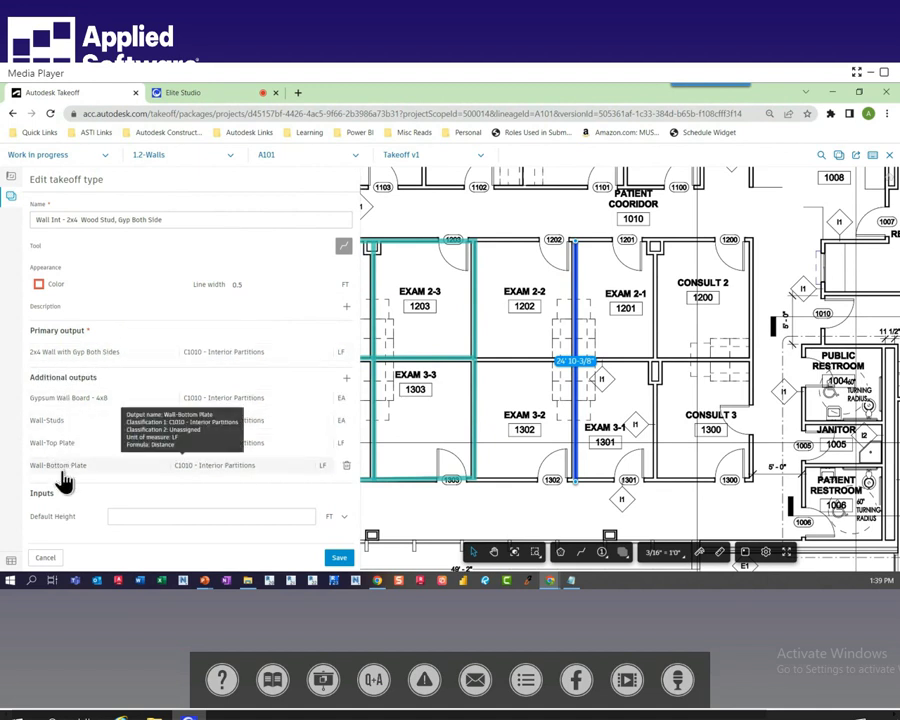
pyautogui.click(62, 404)
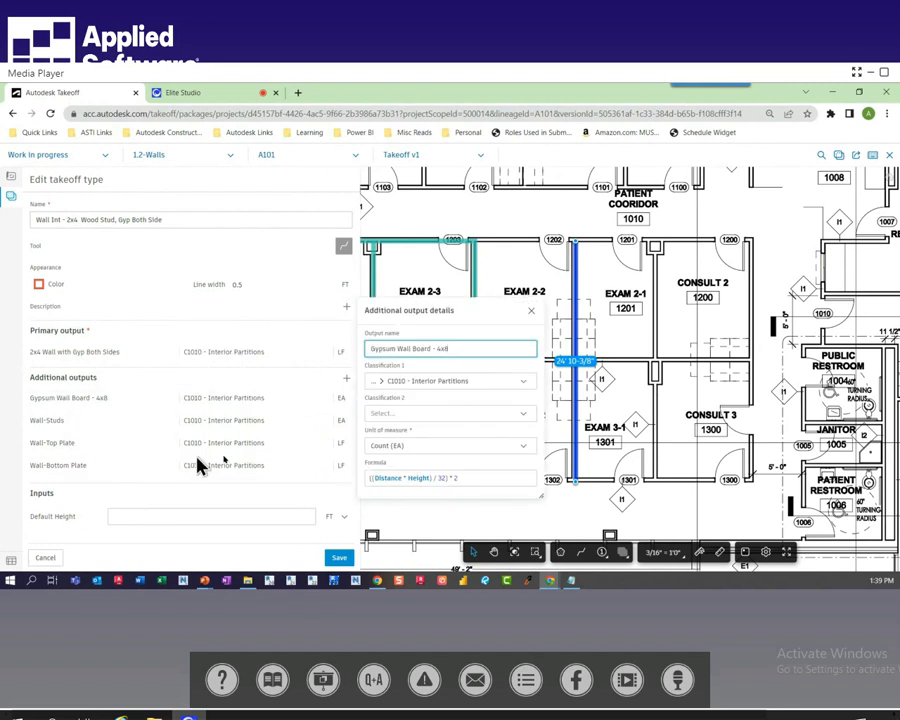
pyautogui.moveTo(482, 347); pyautogui.dragTo(368, 347)
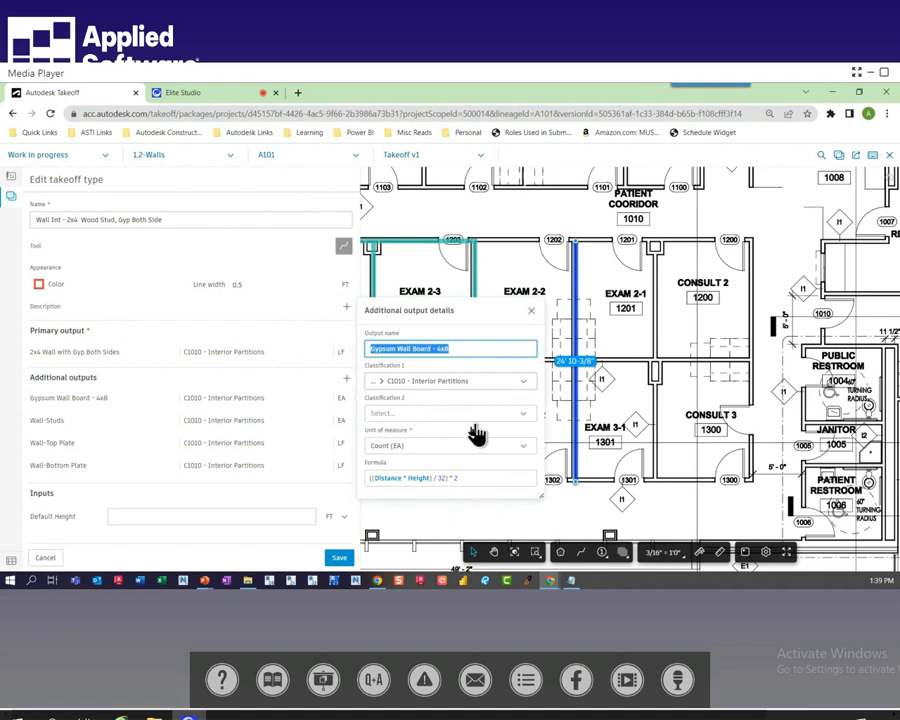
pyautogui.click(420, 452)
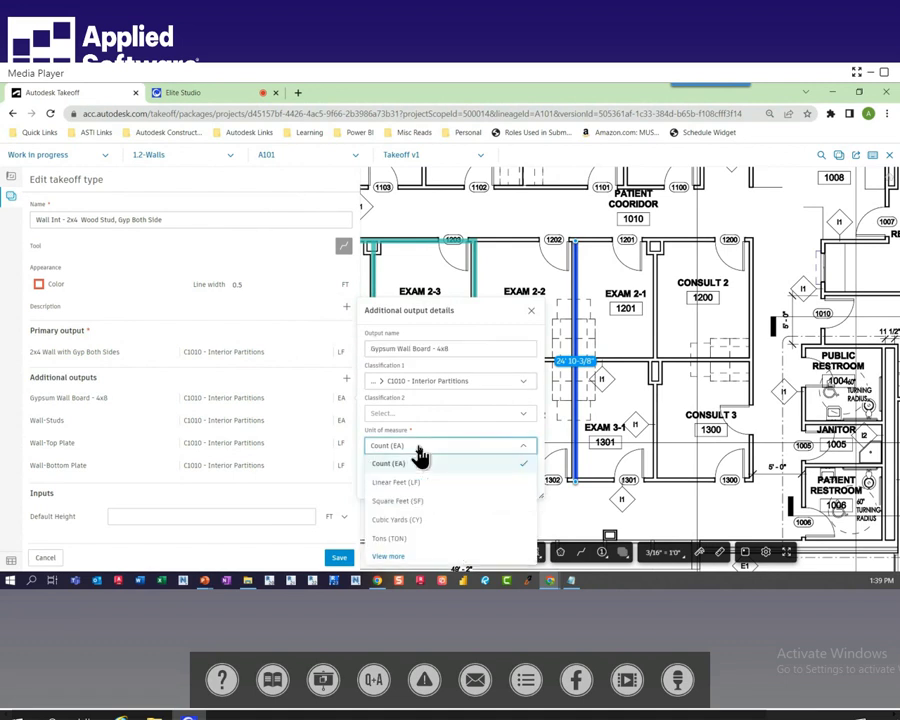
pyautogui.click(437, 442)
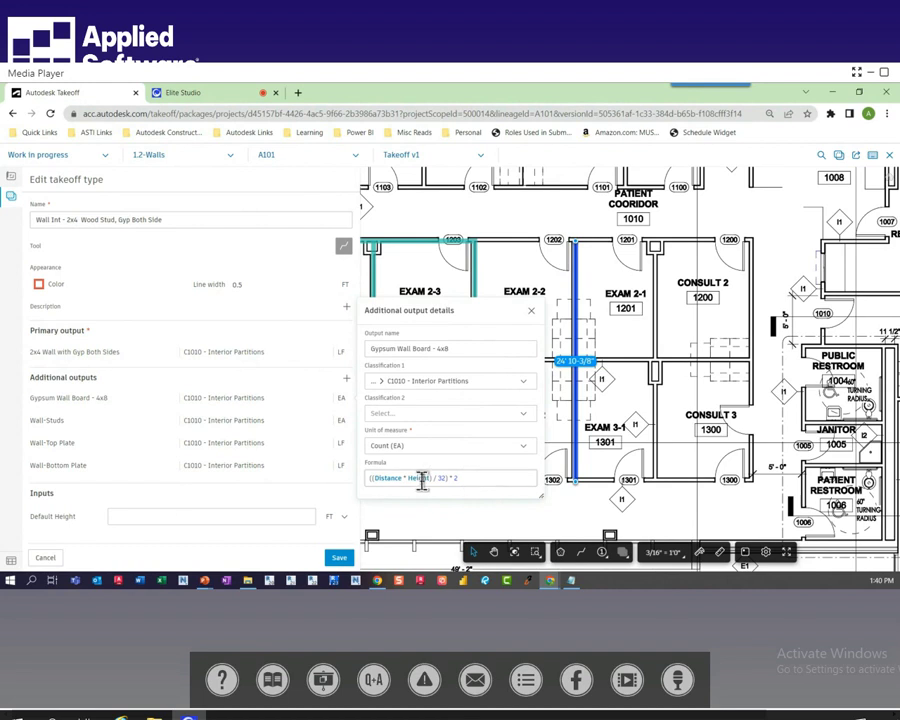
# Set the takeoff type's default height to 10 ft, check the Wall-Studs formula, and save the type
pyautogui.click(147, 513)
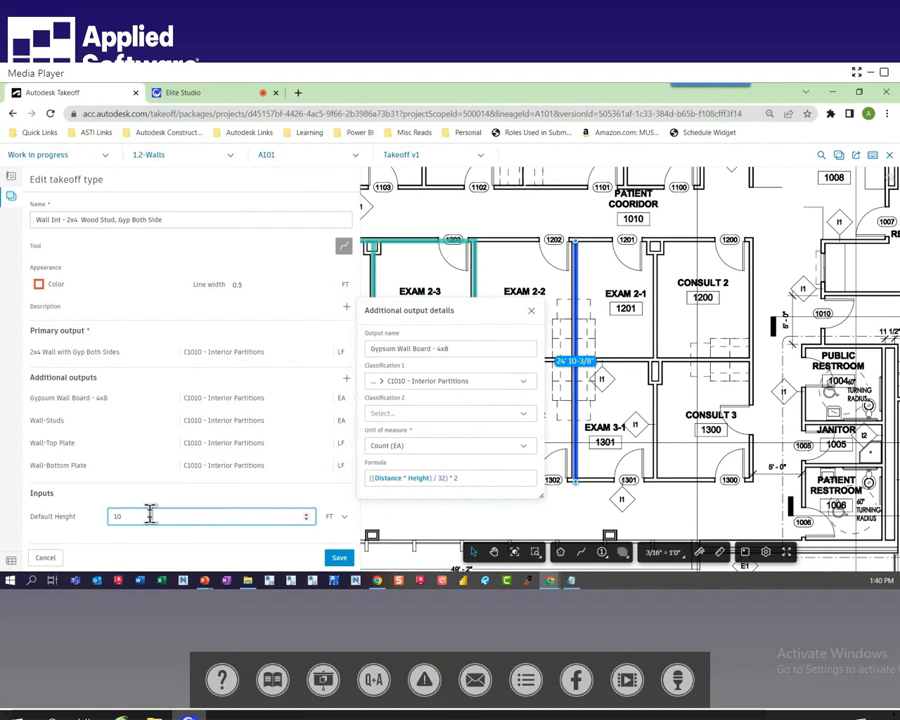
pyautogui.click(292, 502)
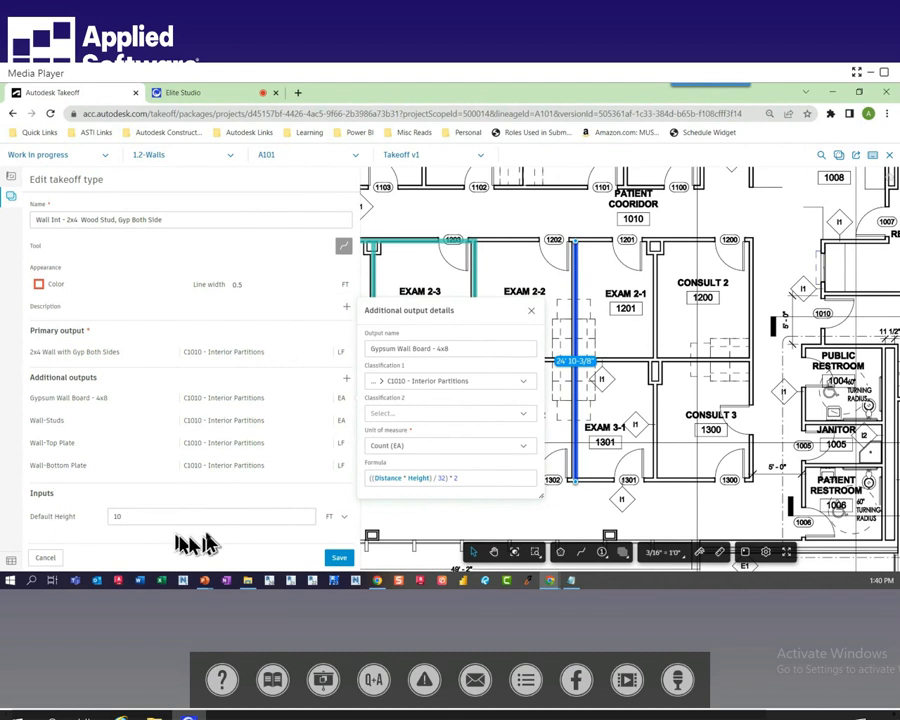
pyautogui.click(531, 311)
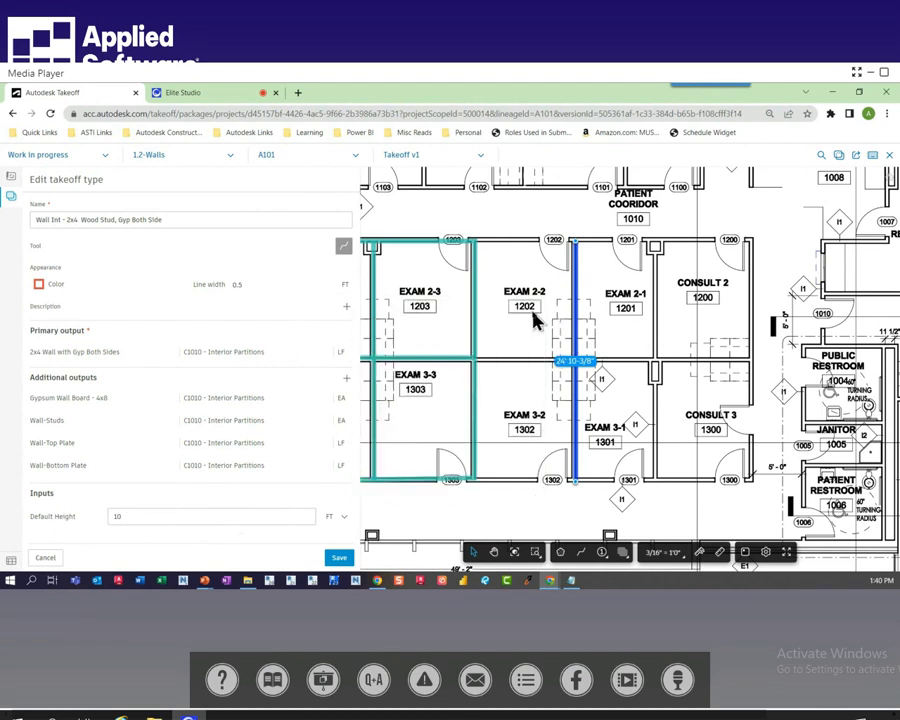
pyautogui.click(54, 421)
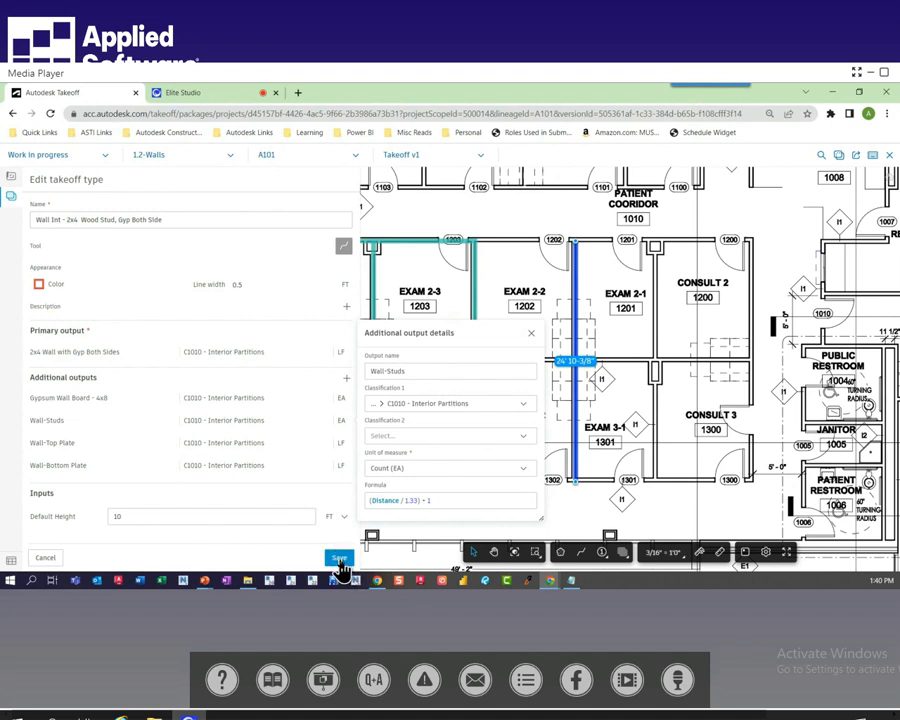
pyautogui.click(340, 560)
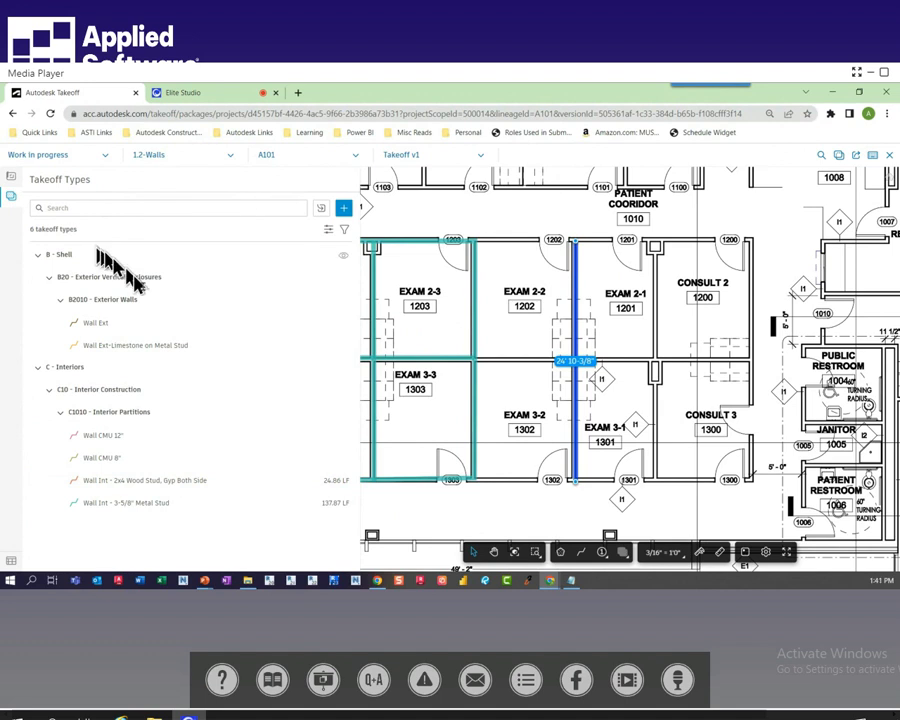
# Take off the wall along the corridor side of Consult 2 and Consult 3, about 24' 6" long, as Wall Int - 2x4 Wood Stud, Gyp Both Side
pyautogui.click(152, 484)
pyautogui.scroll(-1, 272, 420)
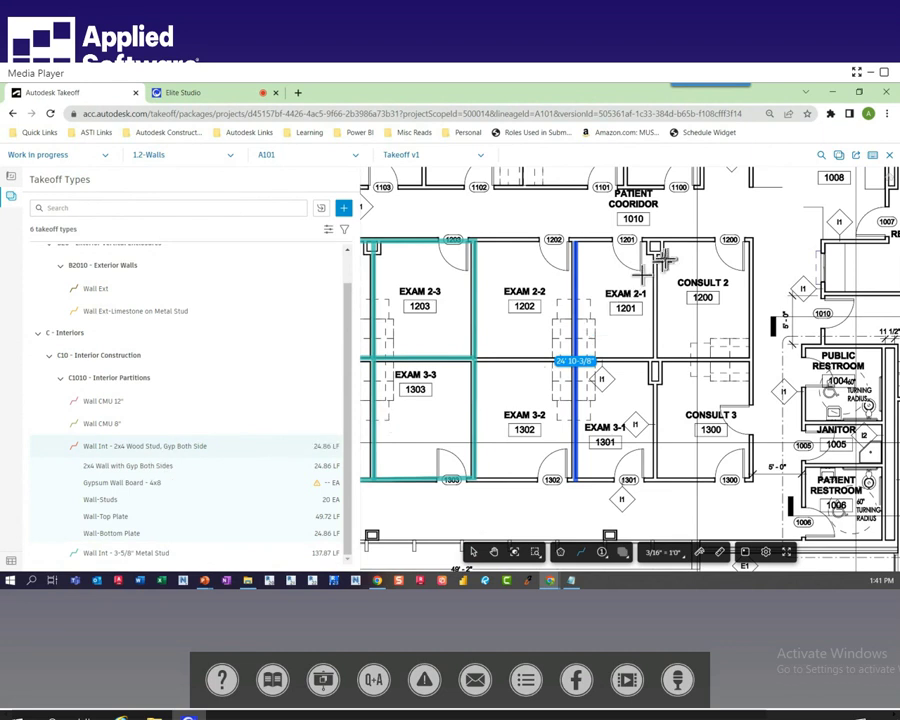
pyautogui.click(752, 240)
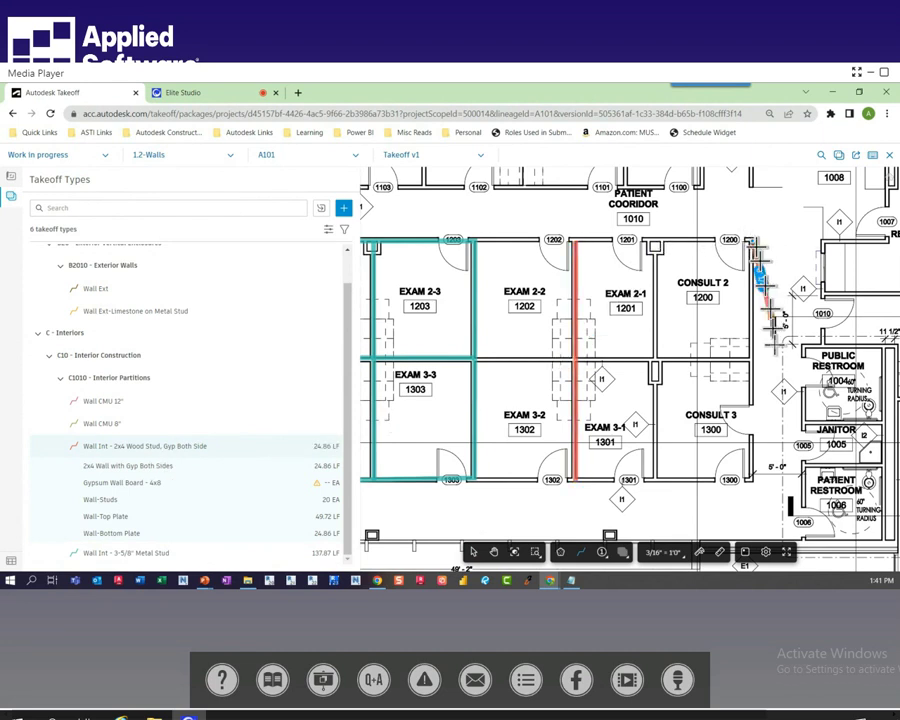
pyautogui.doubleClick(752, 478)
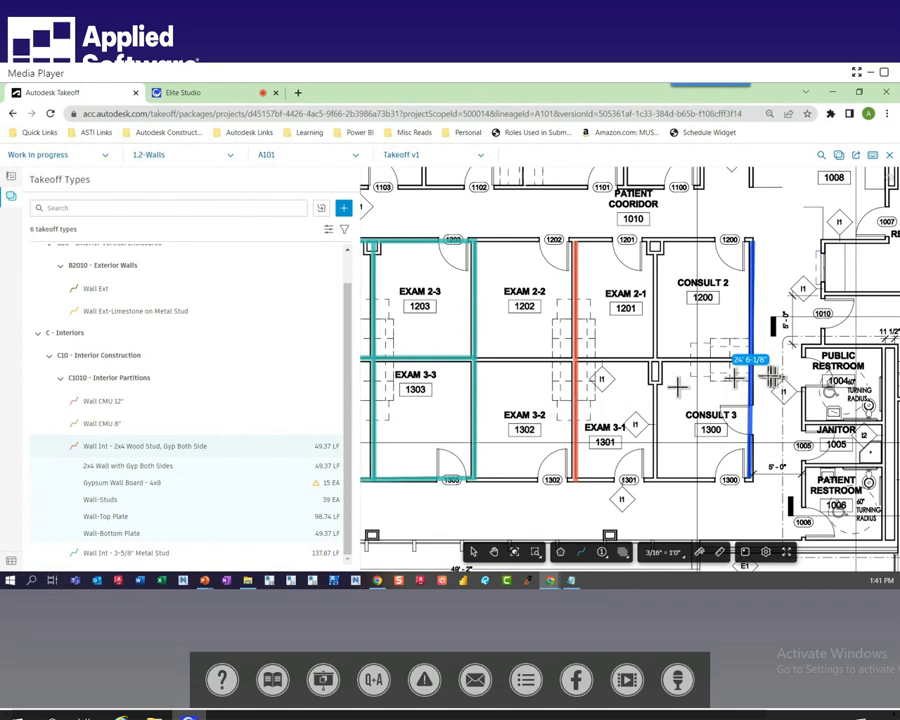
pyautogui.click(684, 376)
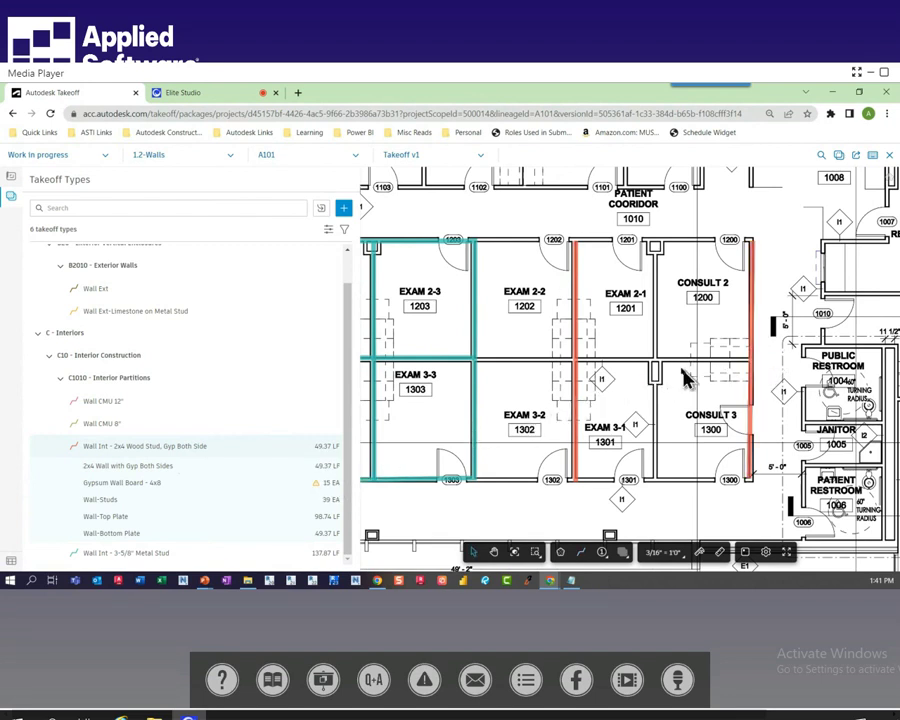
# Inspect the wall takeoff between rooms 1202/1302 and 1201/1301 and check the wood stud type's gypsum board quantity
pyautogui.click(574, 280)
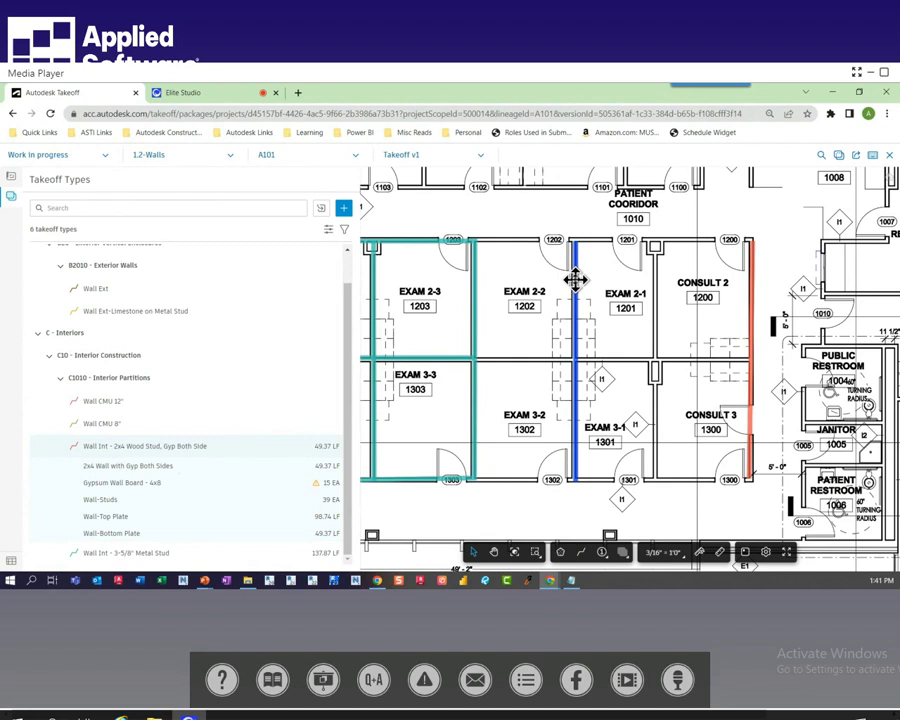
pyautogui.click(574, 280)
pyautogui.click(518, 396)
pyautogui.click(571, 341)
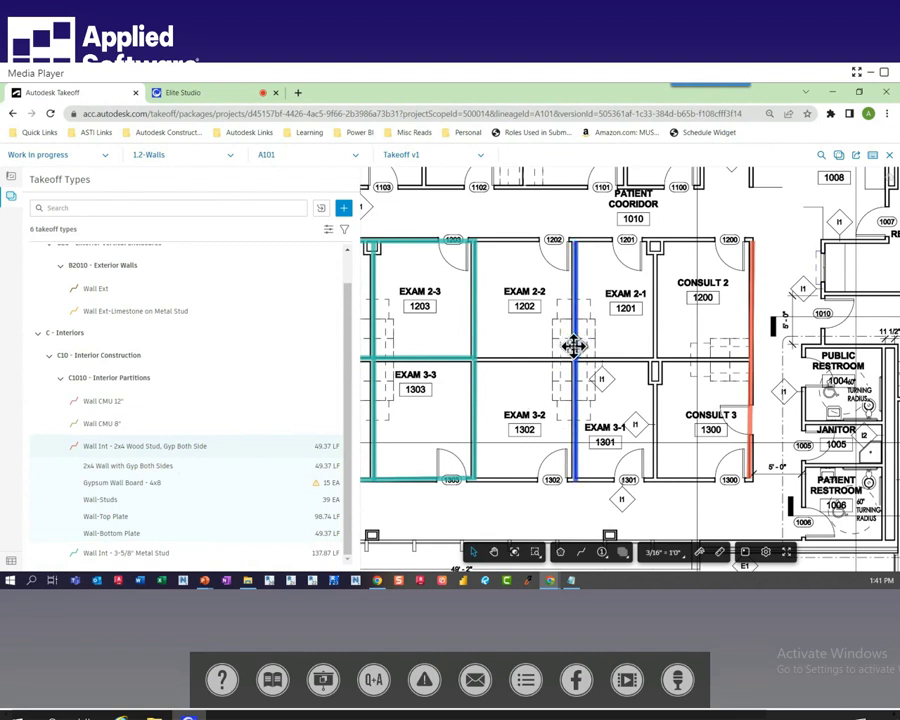
pyautogui.click(520, 392)
pyautogui.moveTo(316, 490)
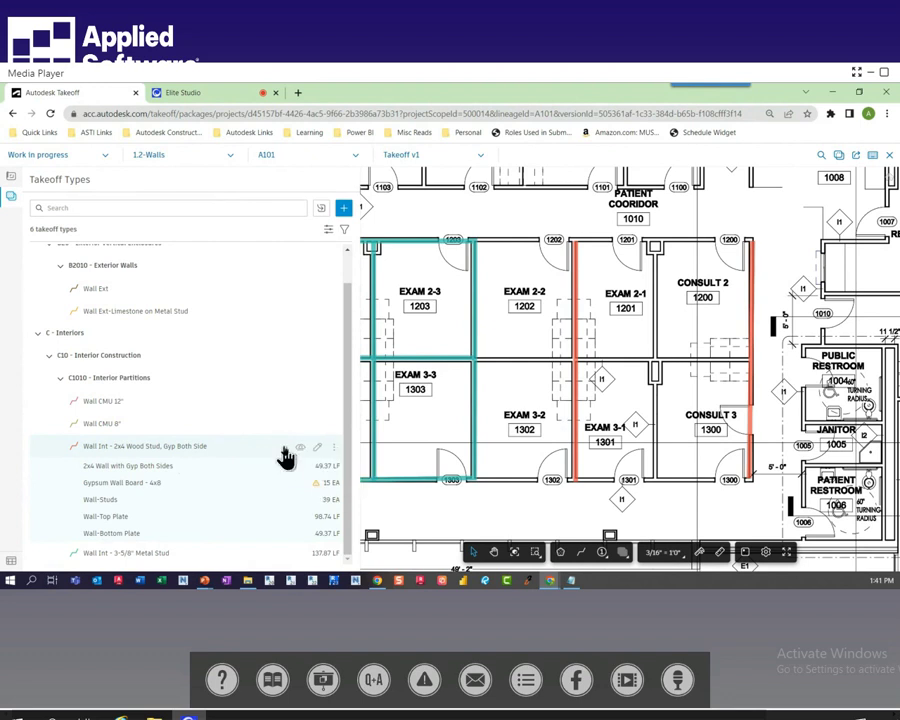
# Open the inventory in a separate window, expand C1010 - Interior Partitions grouped by Classification 1, and check the Gypsum Wall Board - 4x8 warning
pyautogui.click(12, 566)
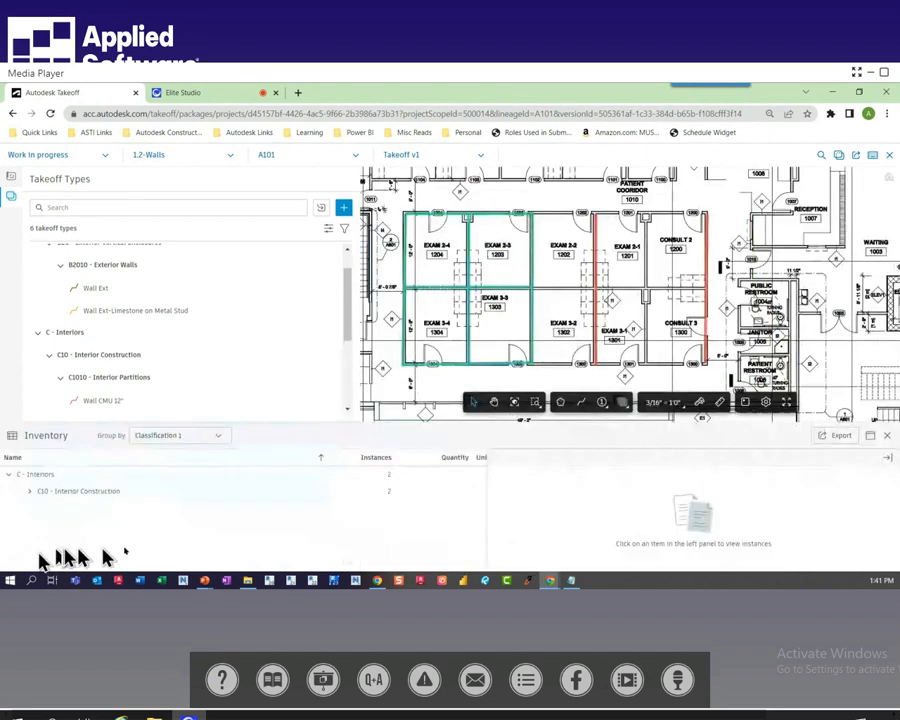
pyautogui.click(870, 438)
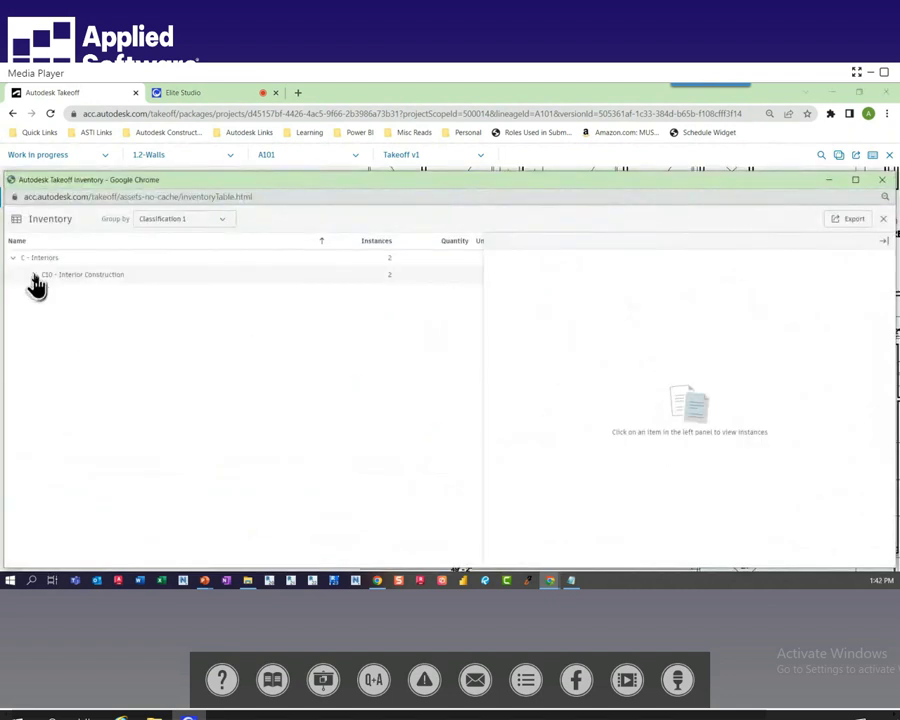
pyautogui.click(217, 222)
pyautogui.click(34, 276)
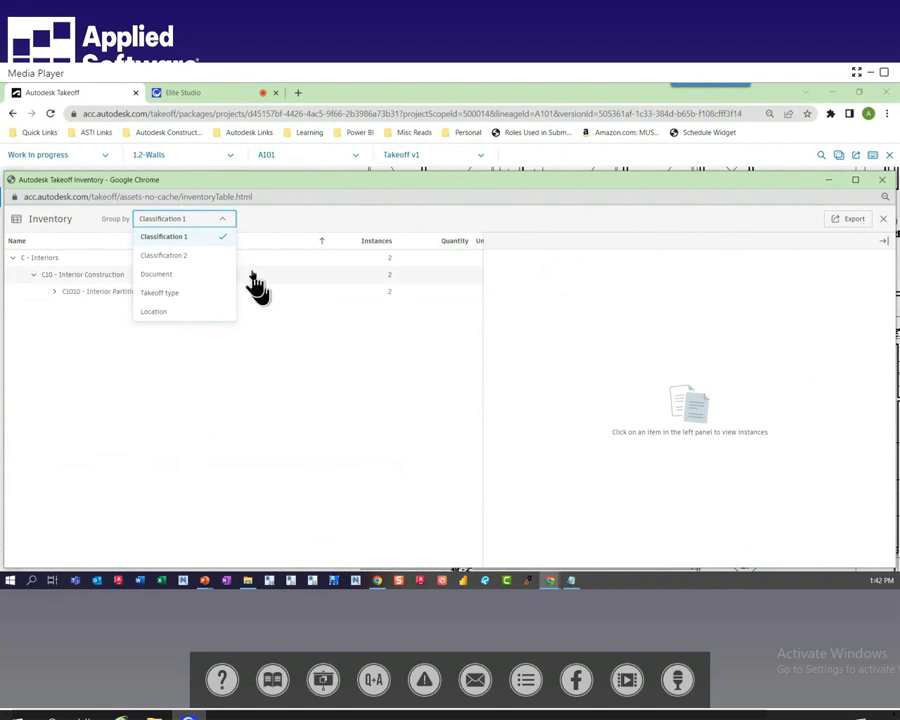
pyautogui.click(195, 238)
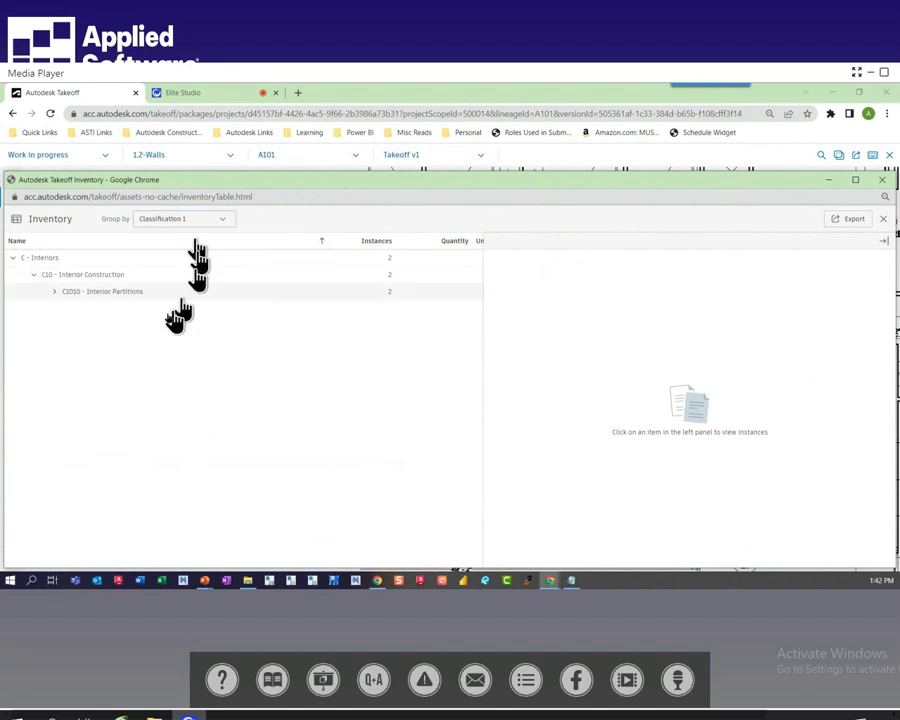
pyautogui.click(55, 291)
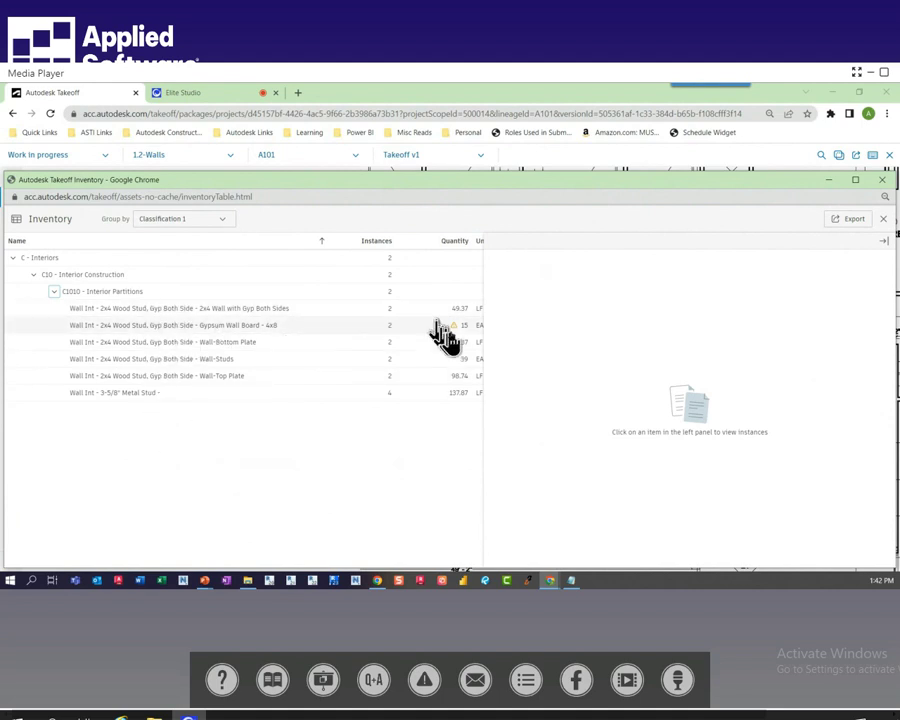
pyautogui.moveTo(455, 338)
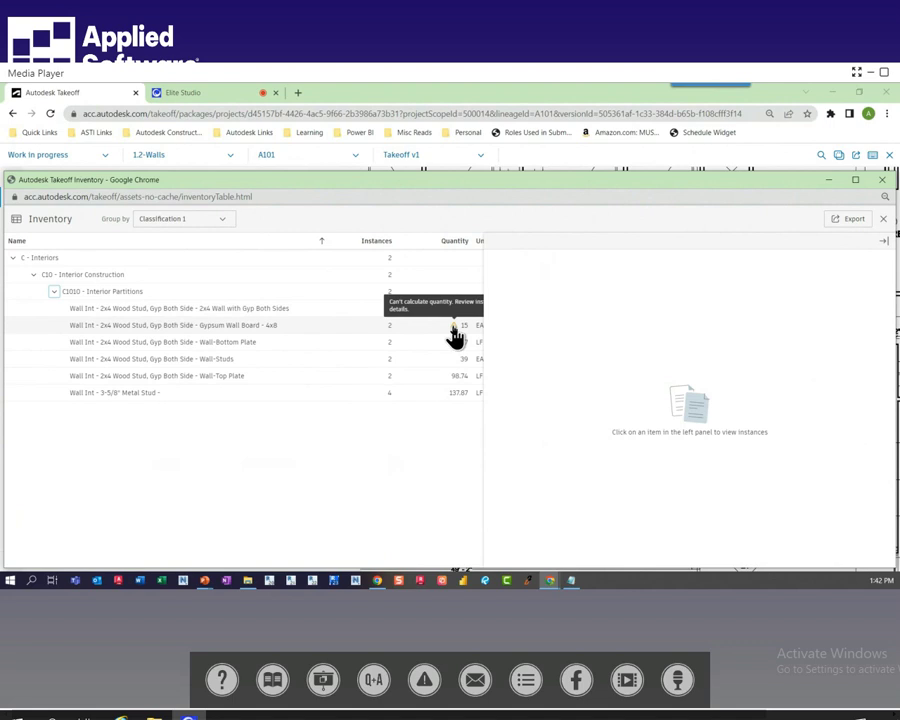
# Set the height of the Gypsum Wall Board - 4x8 instance that lacks a quantity to 8 ft
pyautogui.click(196, 328)
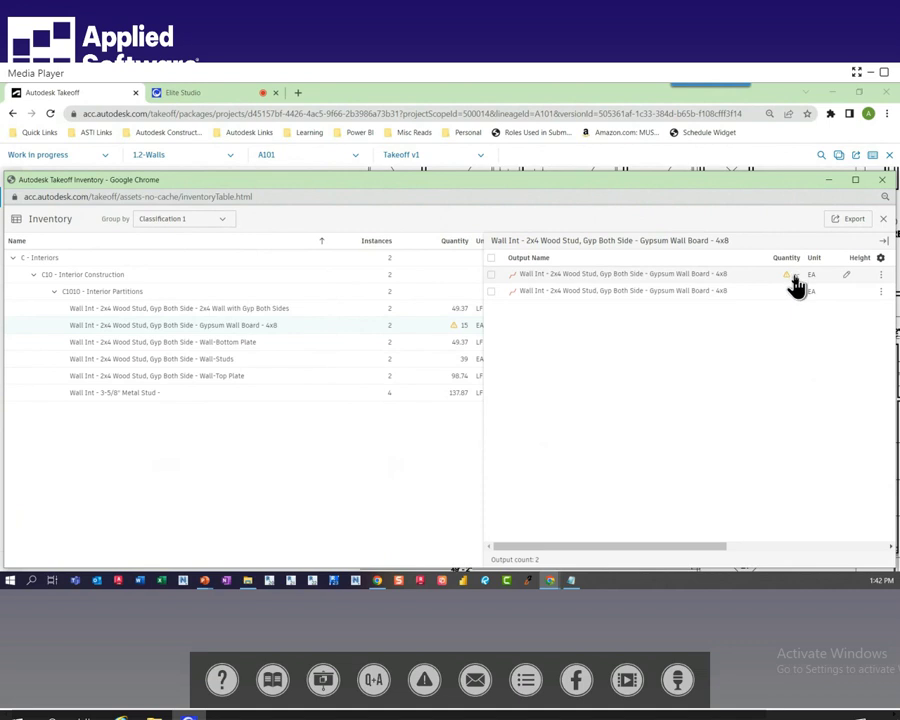
pyautogui.click(645, 280)
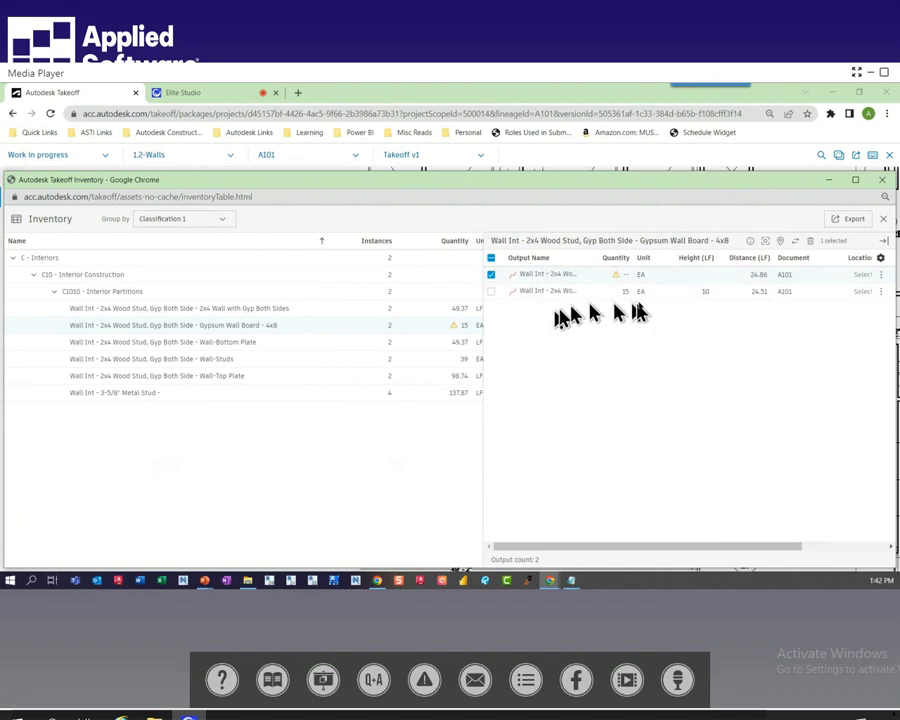
pyautogui.click(703, 277)
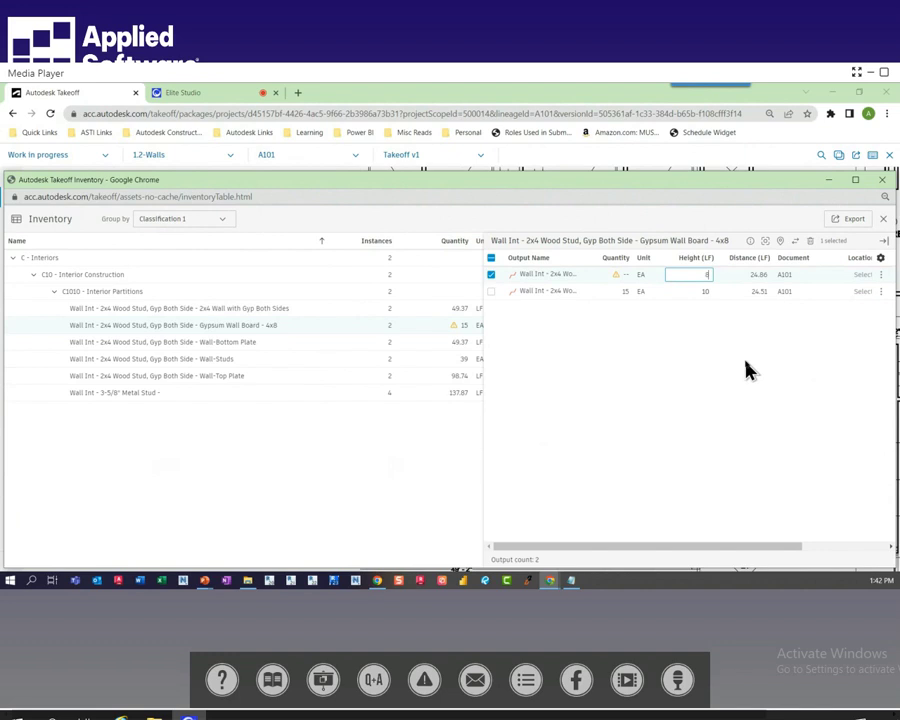
pyautogui.press('Return')
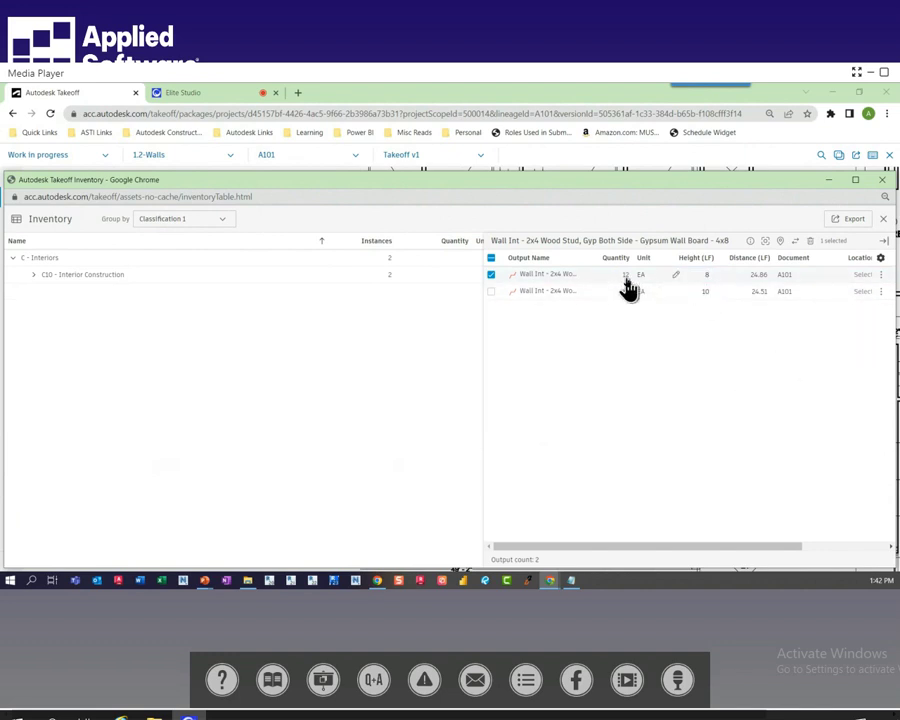
# Try a 12 ft height on the same gypsum wall board instance, and return it to 8 ft
pyautogui.click(707, 274)
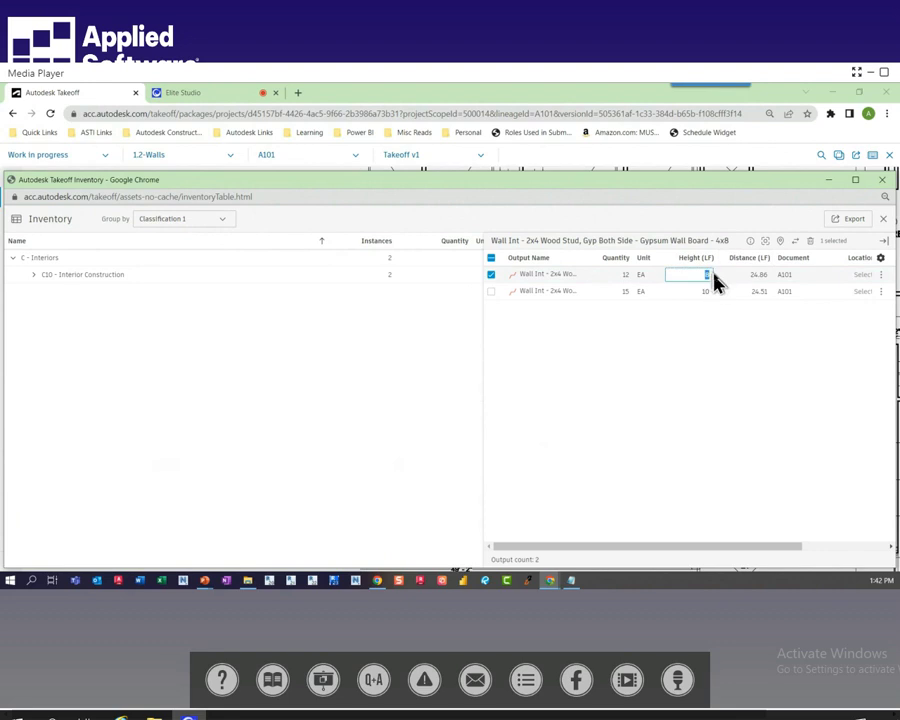
pyautogui.write('12')
pyautogui.press('Return')
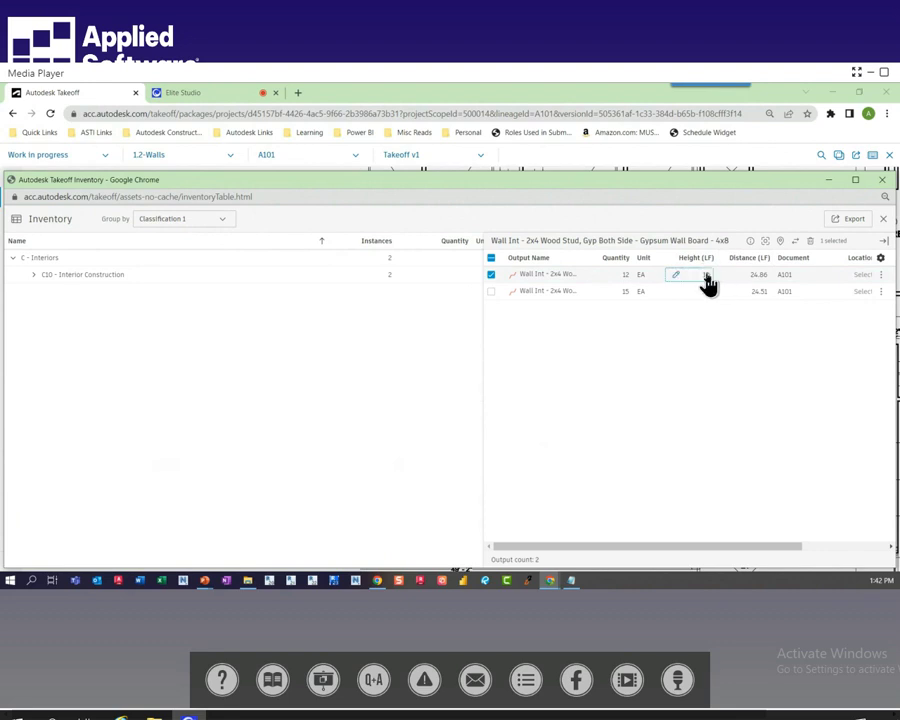
pyautogui.doubleClick(703, 274)
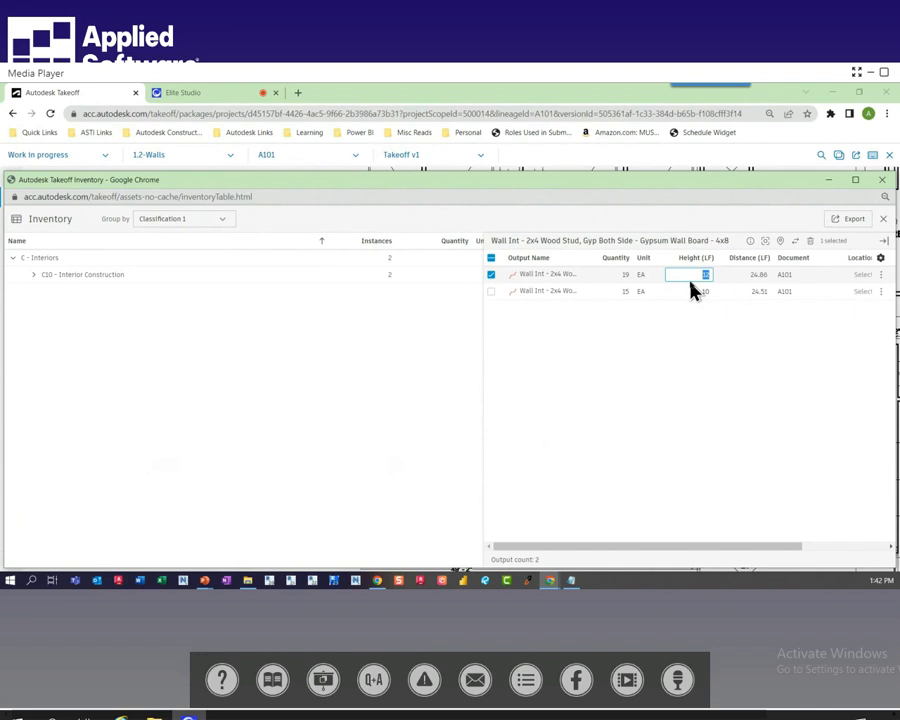
pyautogui.write('8')
pyautogui.click(688, 282)
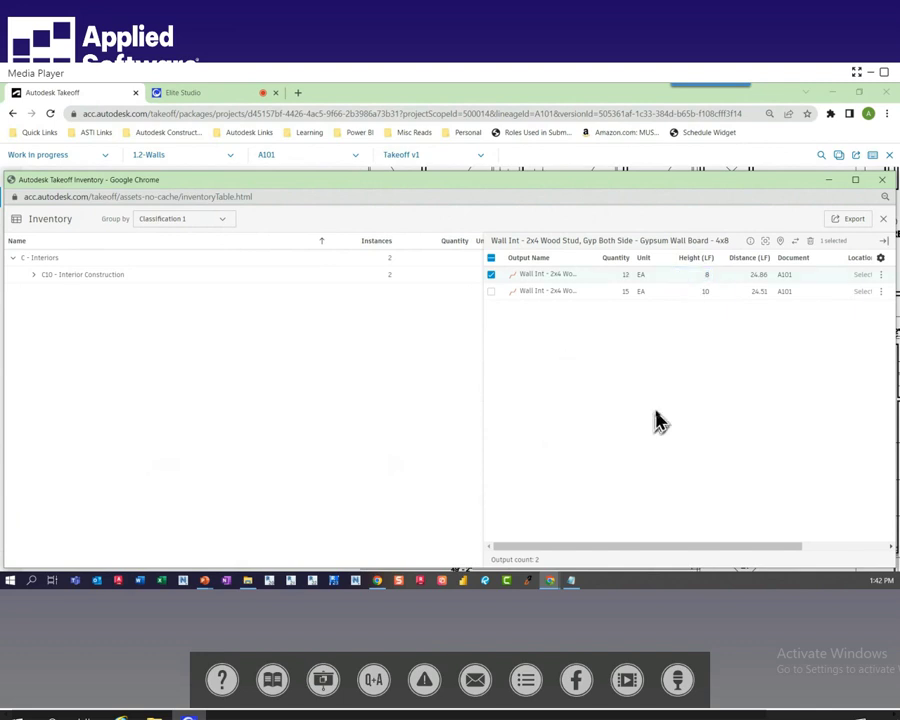
# Close the separate inventory window and review the wood stud wall's output quantities in the takeoff types
pyautogui.click(882, 180)
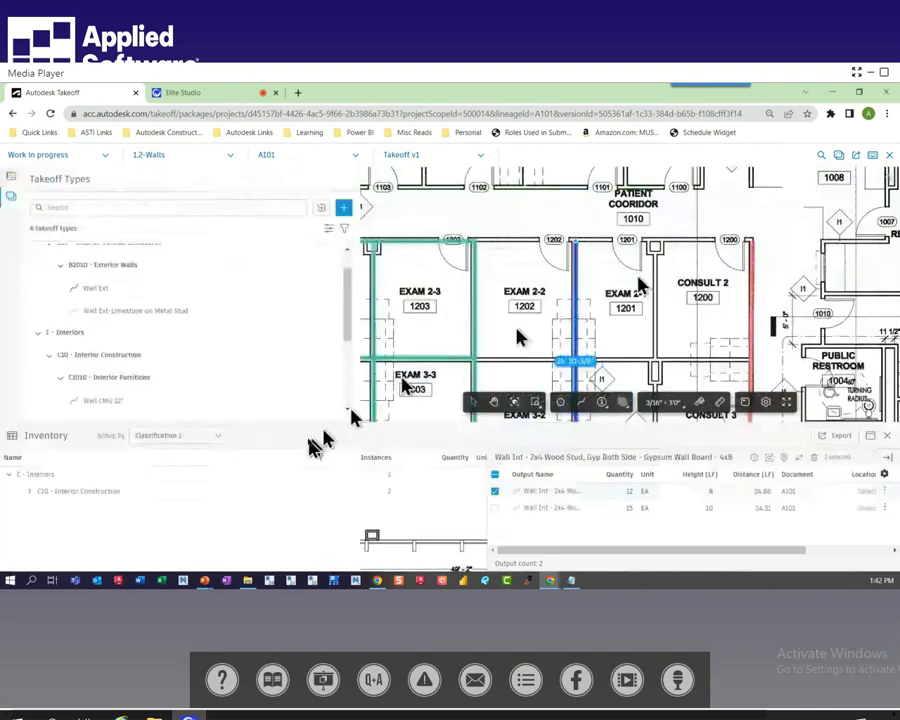
pyautogui.moveTo(352, 301)
pyautogui.mouseDown()
pyautogui.moveTo(348, 342)
pyautogui.moveTo(325, 365)
pyautogui.mouseUp()
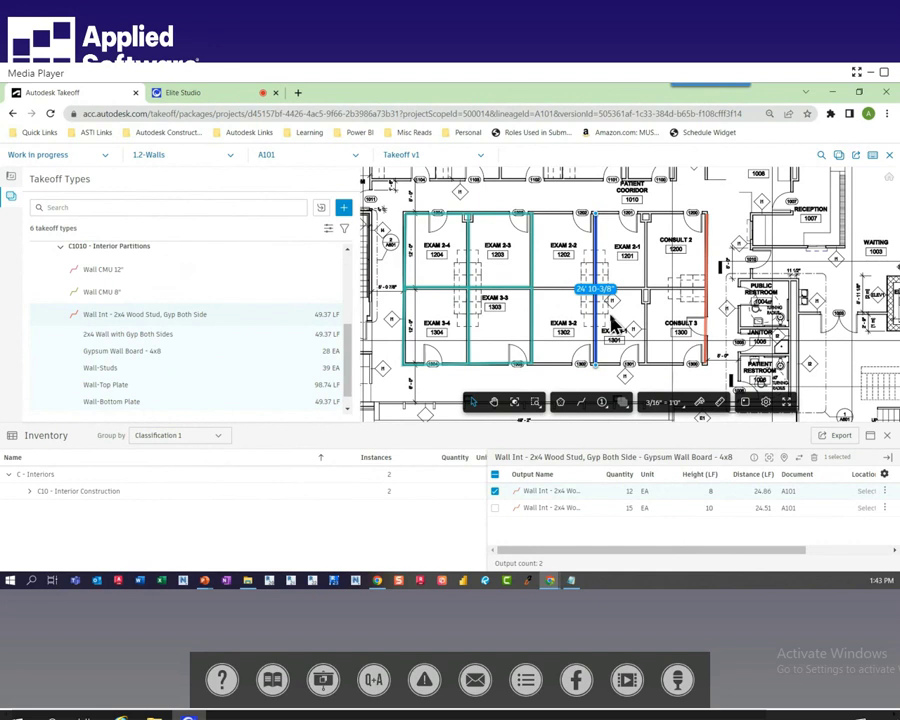
# Close the inventory and display the package's list of sheets and models beside sheet A101
pyautogui.click(888, 441)
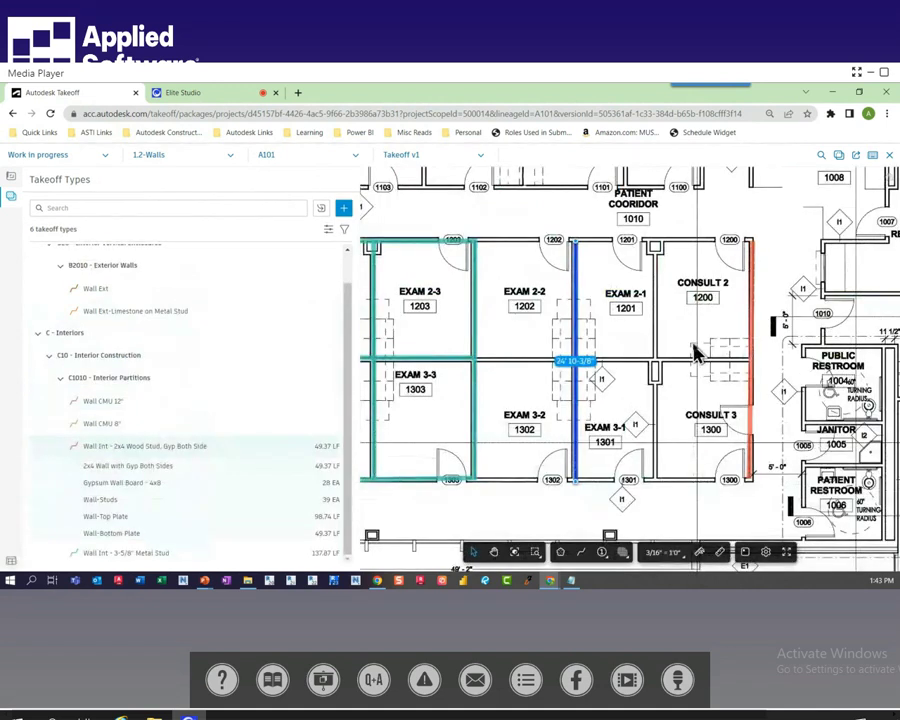
pyautogui.scroll(-5, 697, 358)
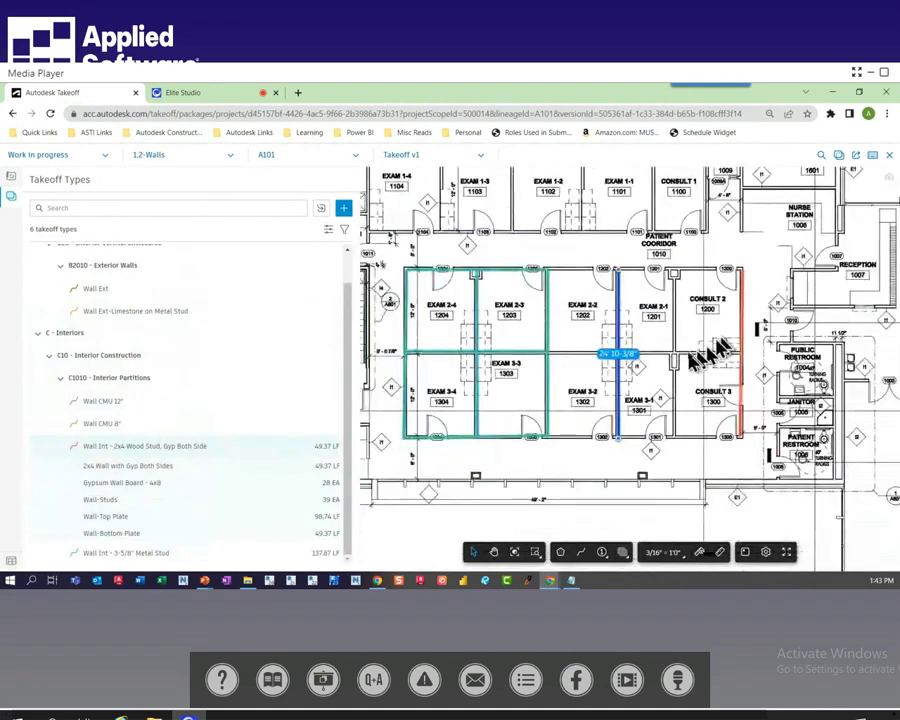
pyautogui.scroll(-2, 688, 363)
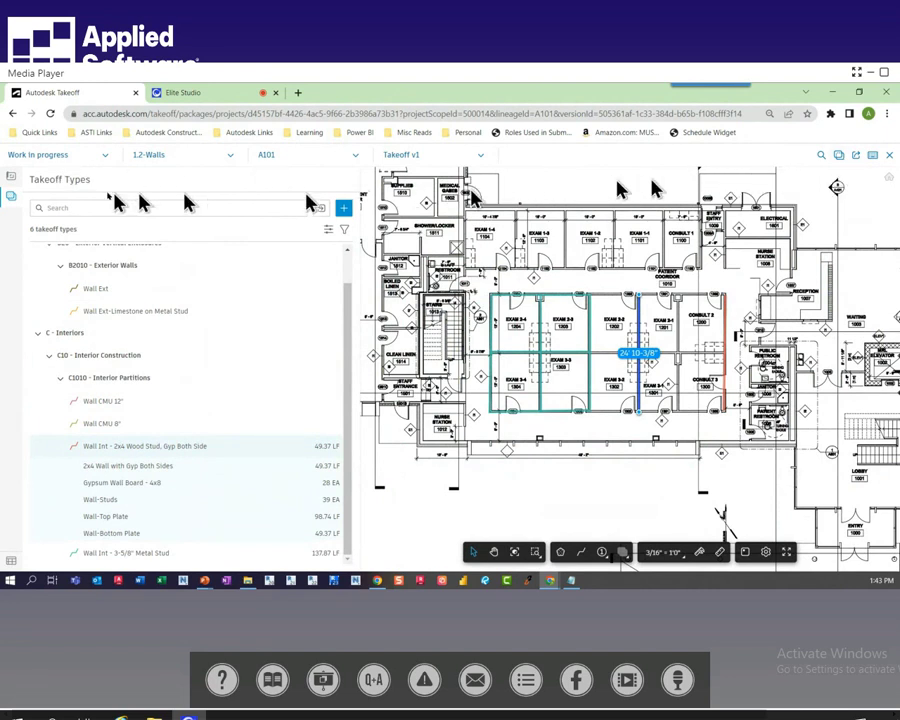
pyautogui.click(11, 178)
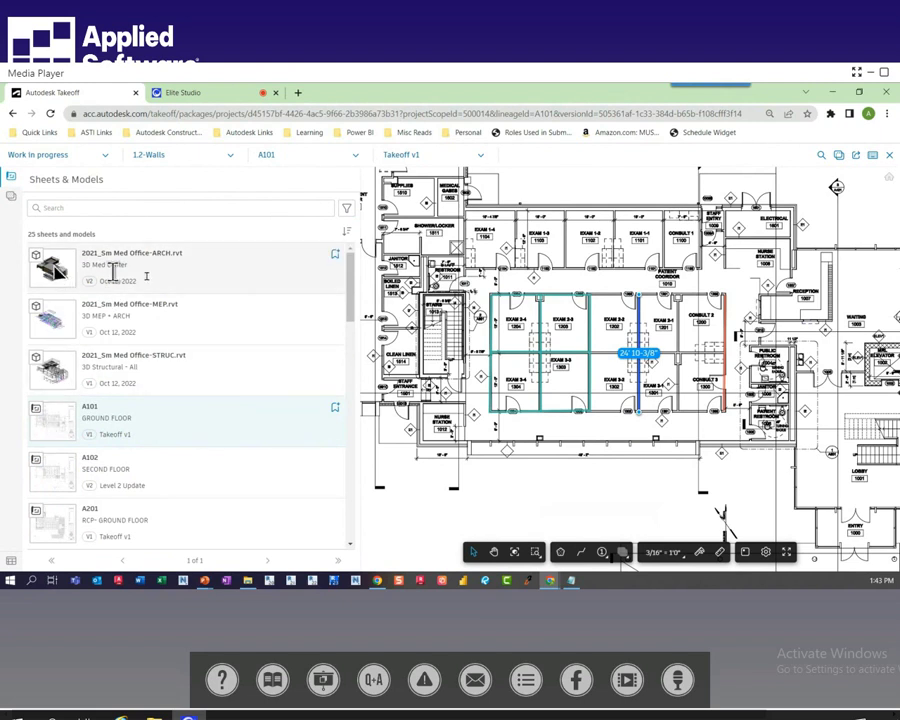
# Examine how the wood stud wall takeoff runs across the door opening at Consult 3 on sheet A101
pyautogui.scroll(3, 745, 392)
pyautogui.scroll(5, 745, 392)
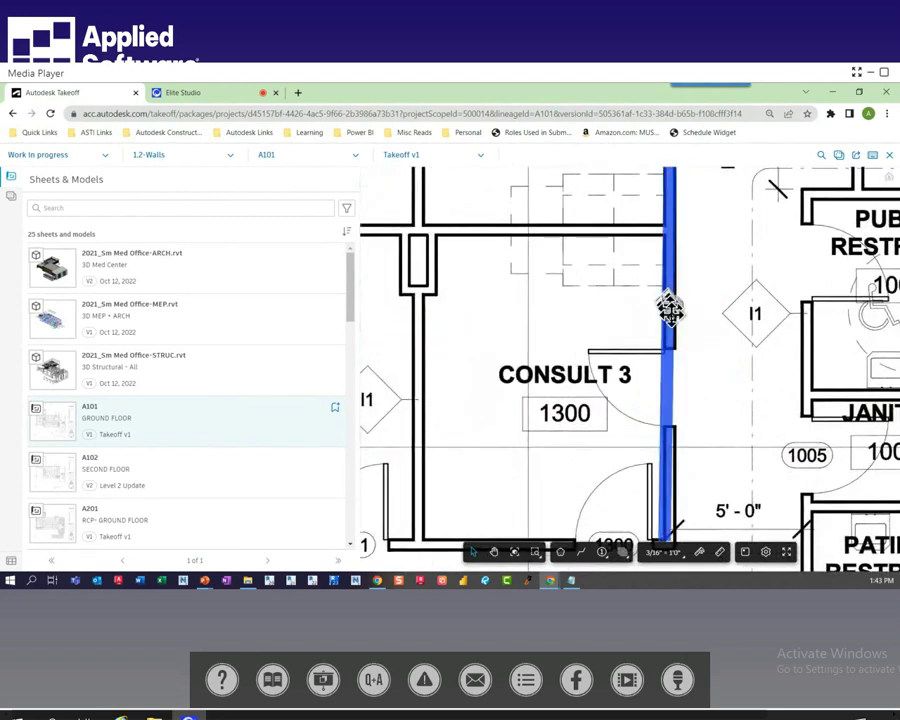
pyautogui.click(667, 427)
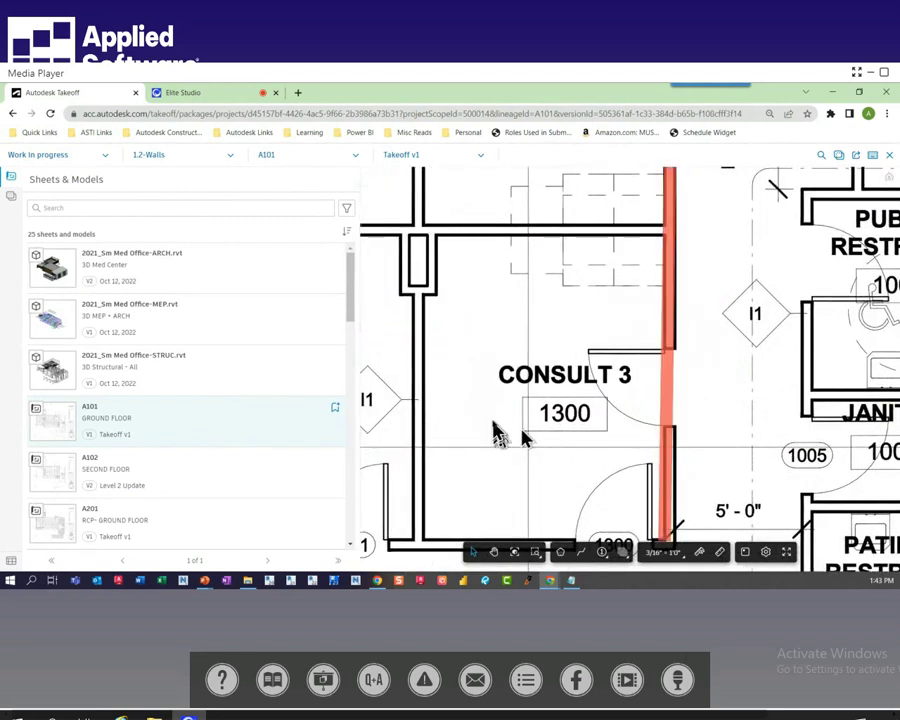
pyautogui.scroll(-2, 497, 432)
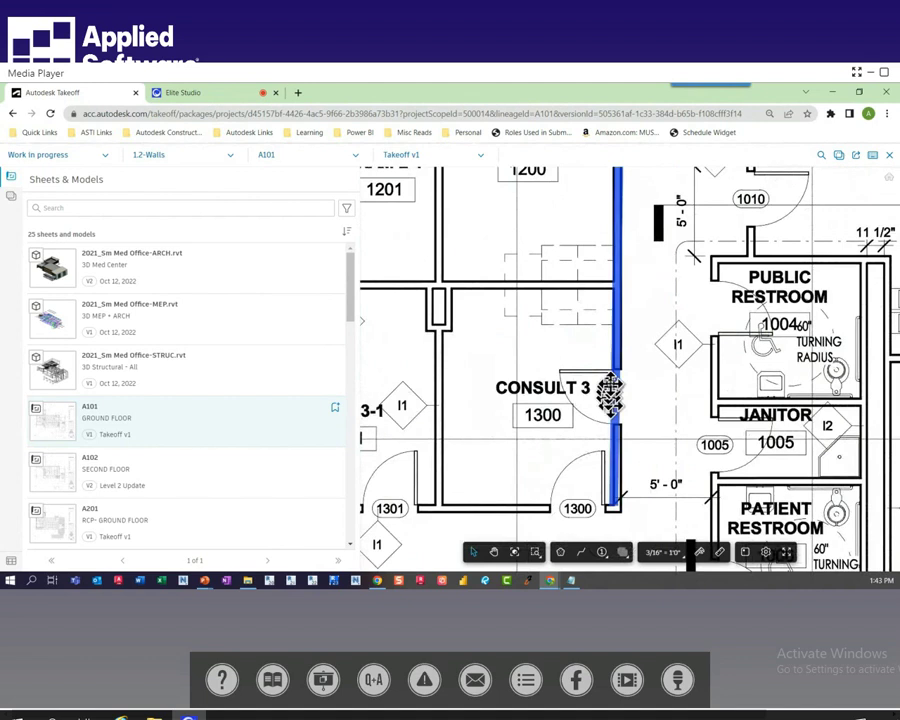
pyautogui.scroll(3, 642, 442)
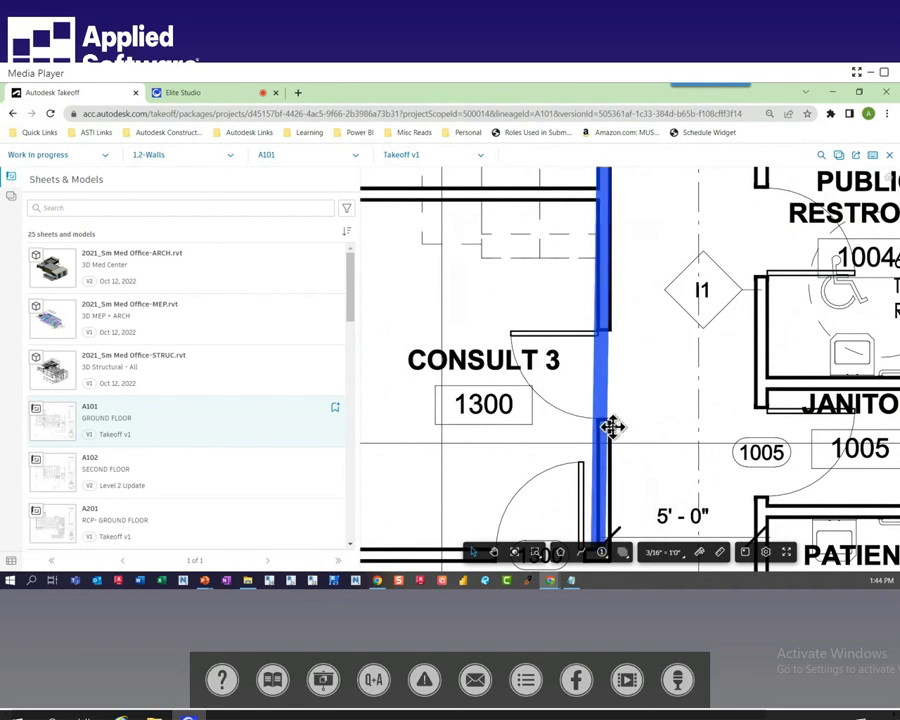
pyautogui.scroll(3, 610, 424)
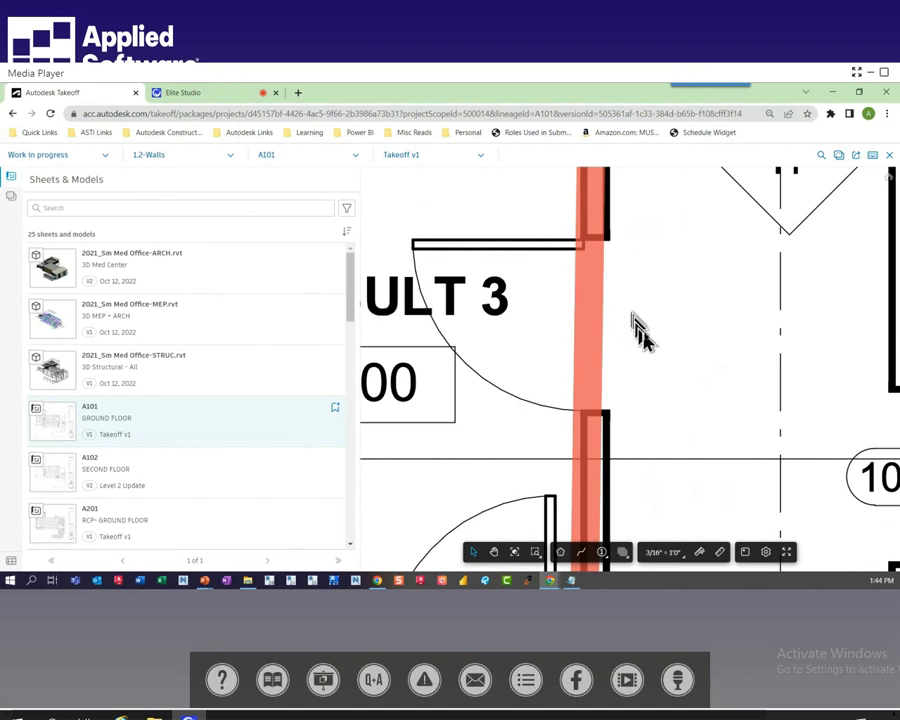
pyautogui.scroll(-2, 617, 342)
pyautogui.scroll(-1, 610, 336)
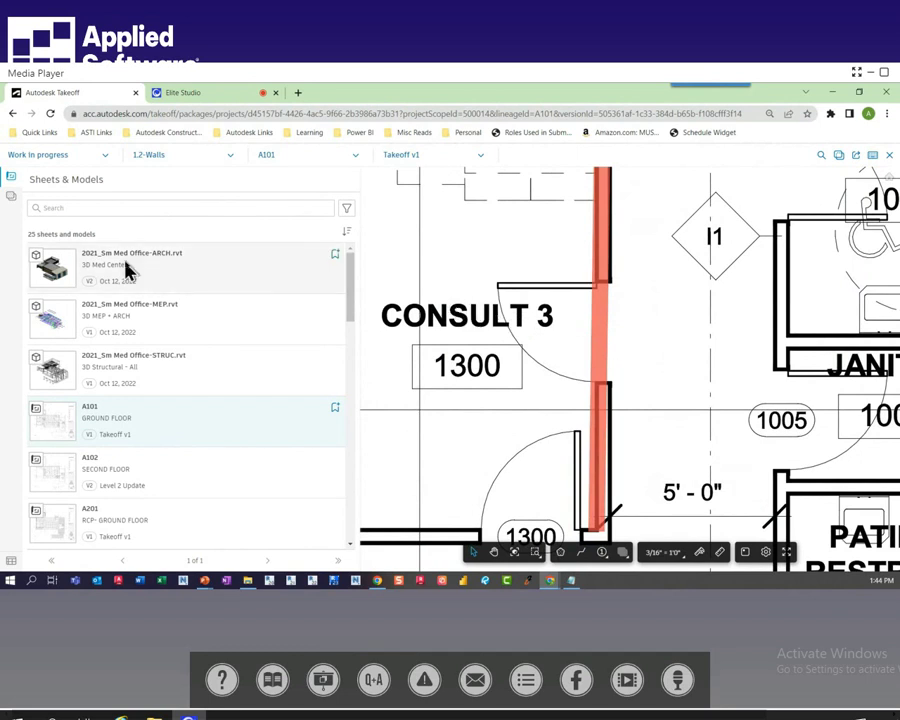
# Open the 3D model 2021_Sm Med Office-ARCH.rvt and display its takeoff types with their full names readable
pyautogui.click(184, 279)
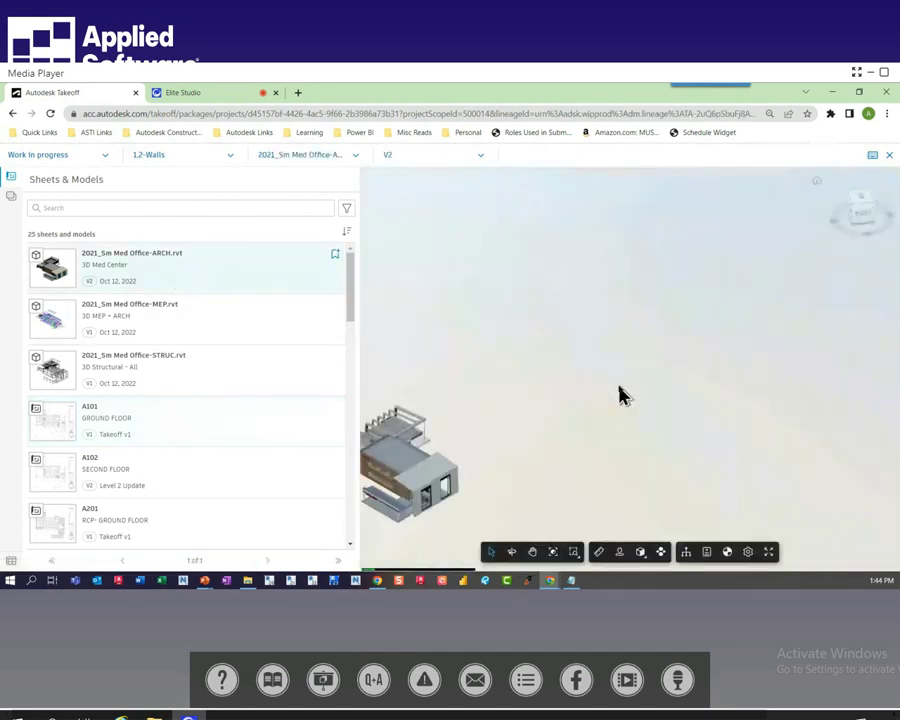
pyautogui.scroll(5, 395, 510)
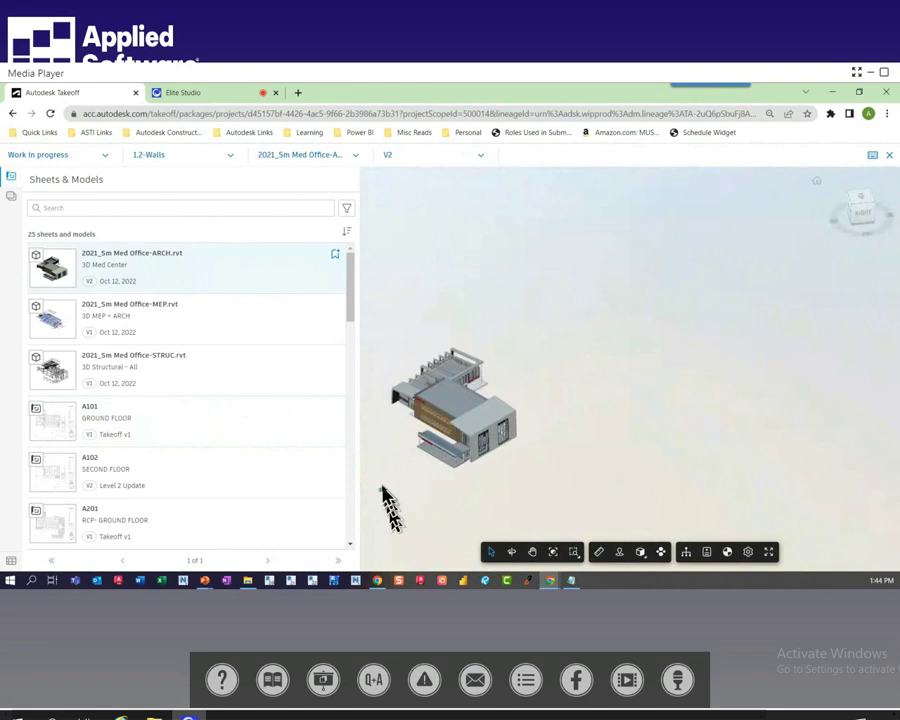
pyautogui.scroll(2, 478, 414)
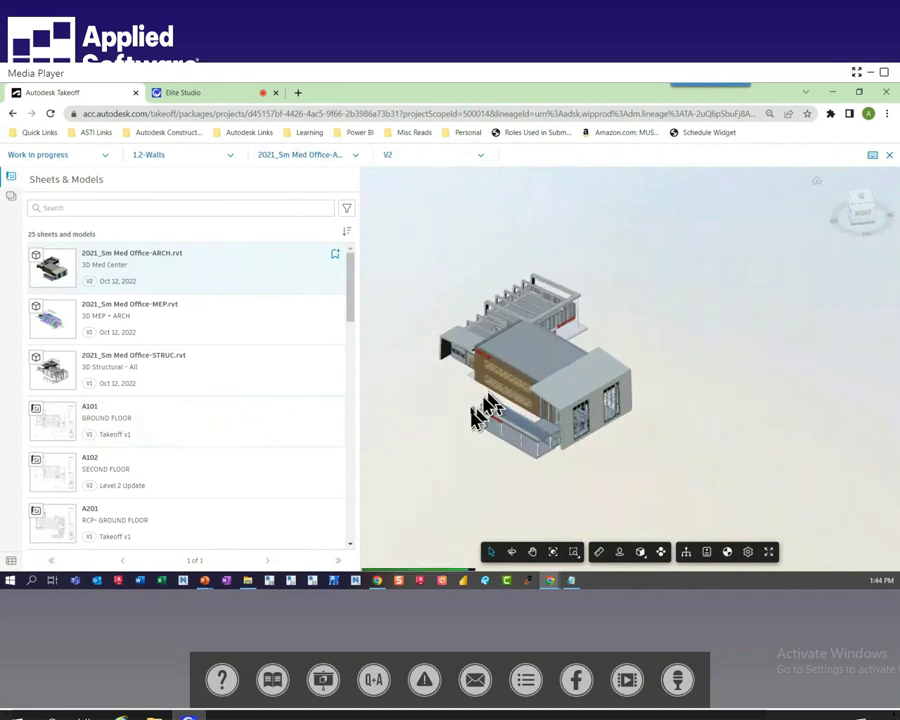
pyautogui.scroll(3, 447, 398)
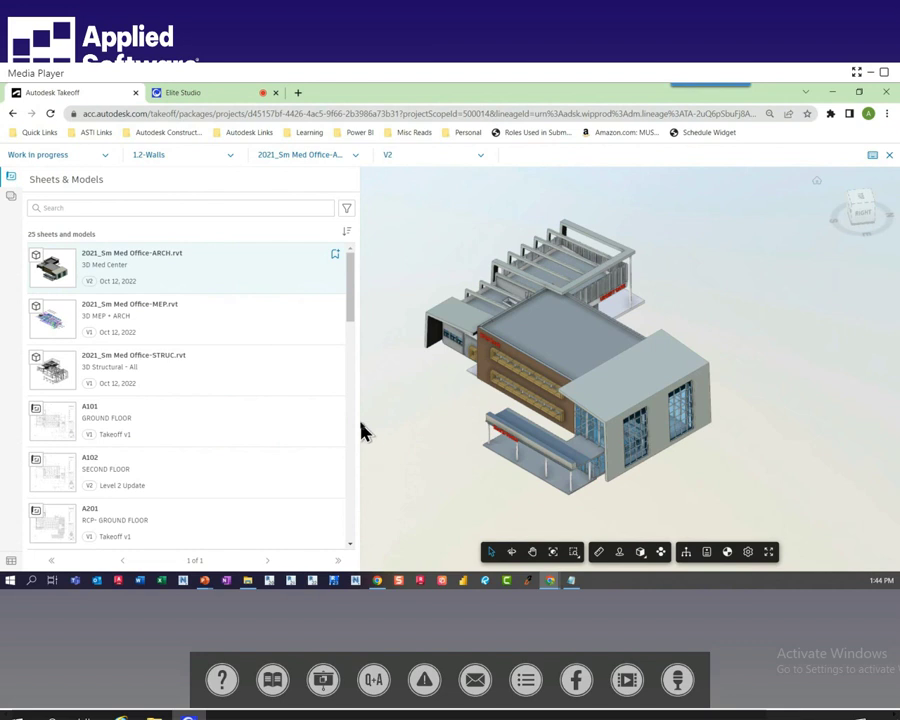
pyautogui.moveTo(359, 421); pyautogui.dragTo(199, 421)
pyautogui.moveTo(644, 462); pyautogui.dragTo(680, 370)
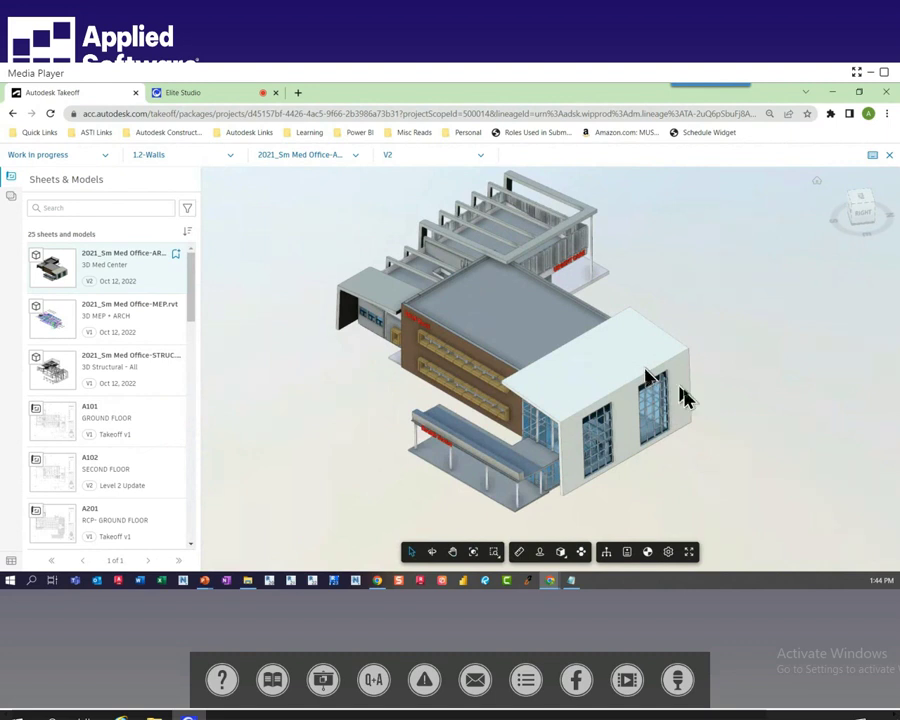
pyautogui.click(11, 198)
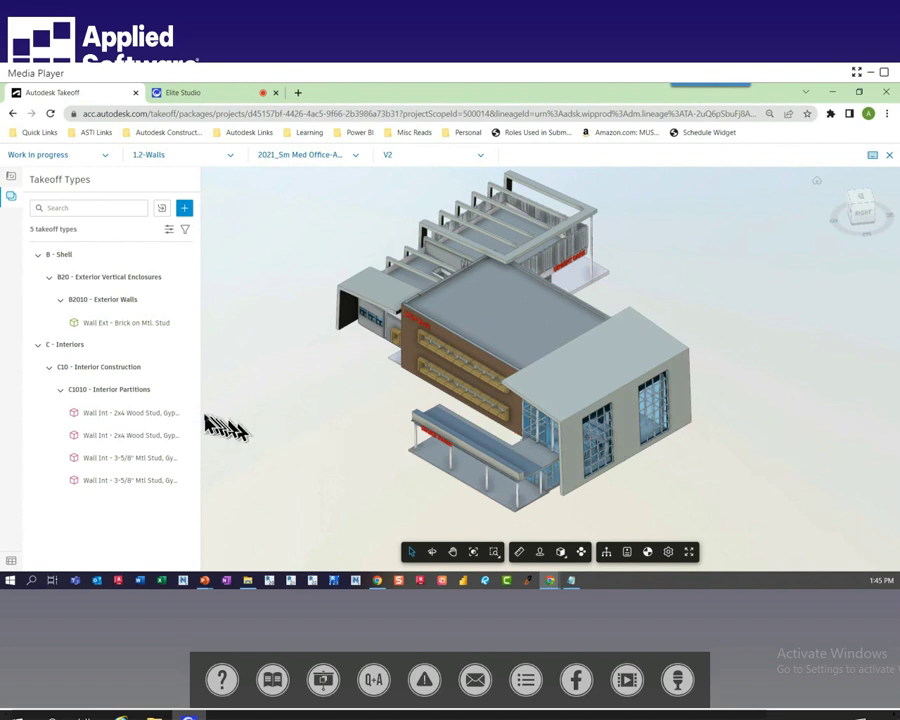
pyautogui.moveTo(200, 410); pyautogui.dragTo(304, 411)
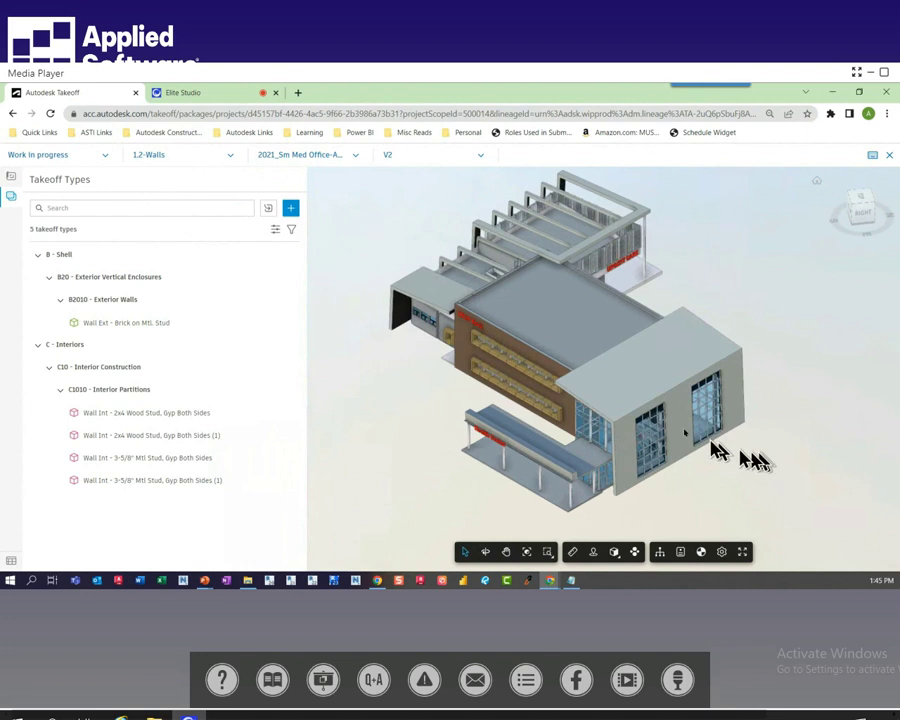
# Hide the flat roof over the building's central block and inspect the ceilings and rooms beneath it
pyautogui.rightClick(502, 309)
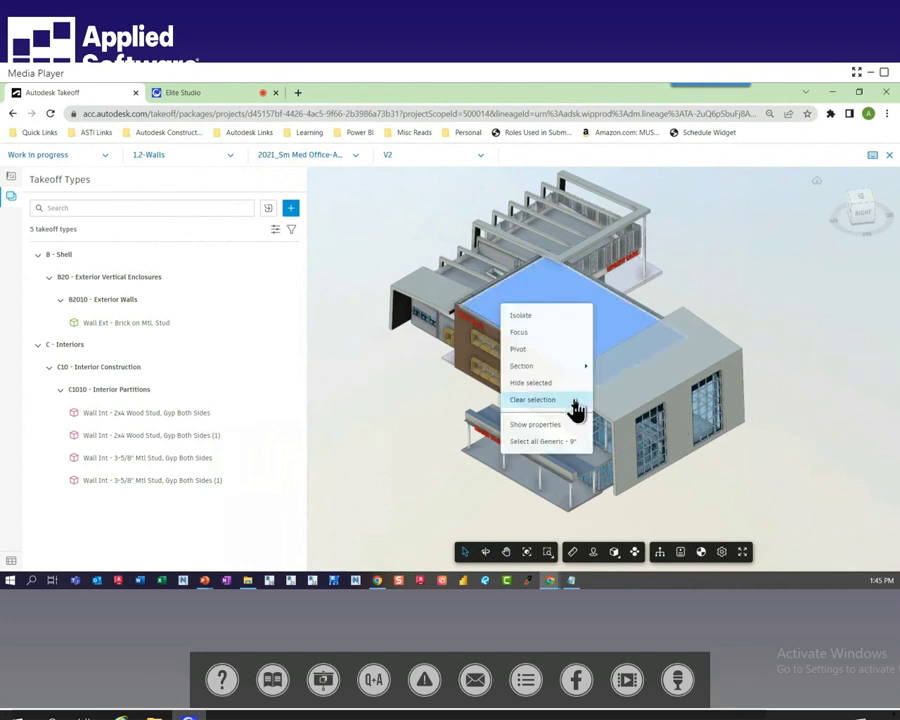
pyautogui.moveTo(560, 376)
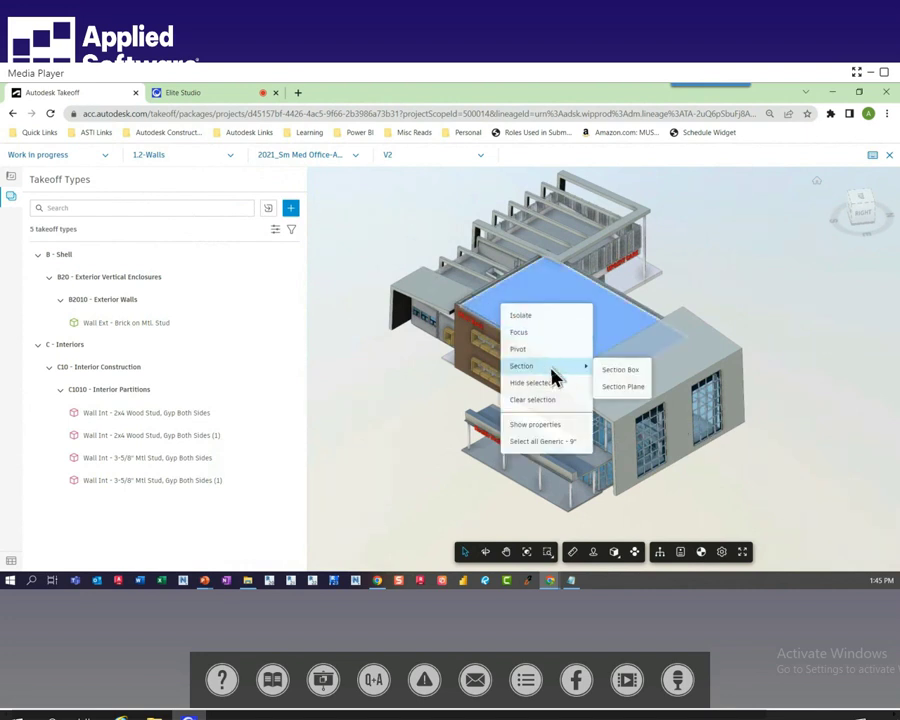
pyautogui.click(560, 382)
pyautogui.scroll(3, 540, 325)
pyautogui.scroll(5, 540, 325)
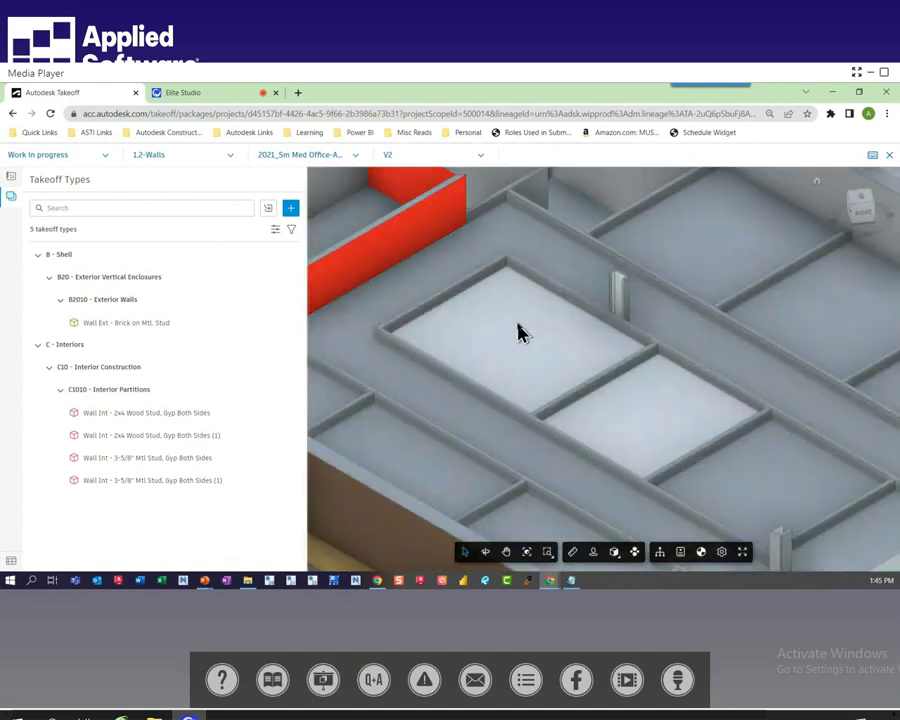
pyautogui.click(540, 285)
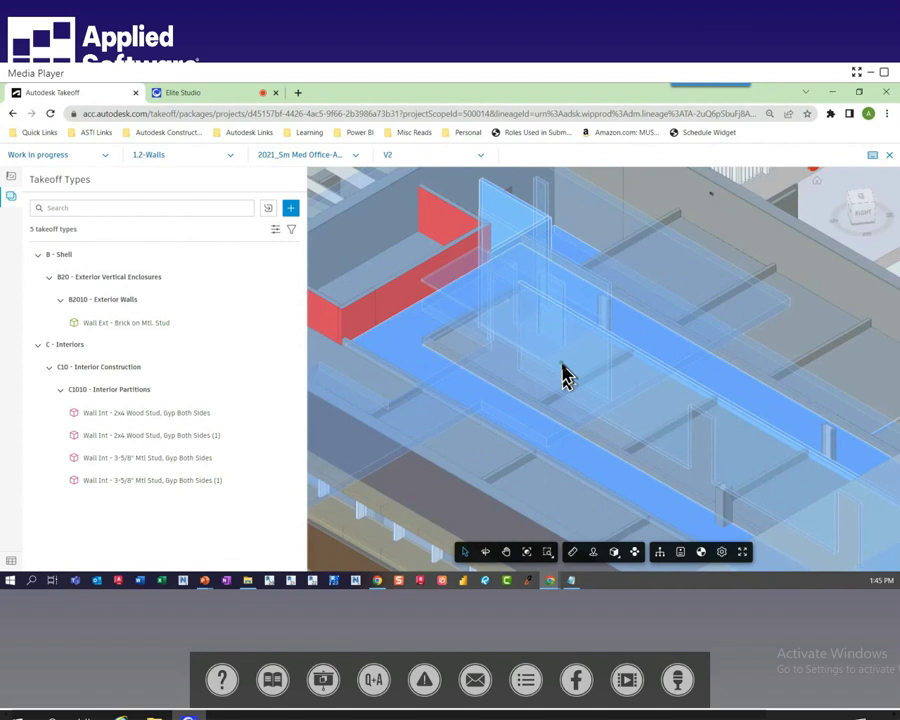
pyautogui.scroll(-10, 476, 305)
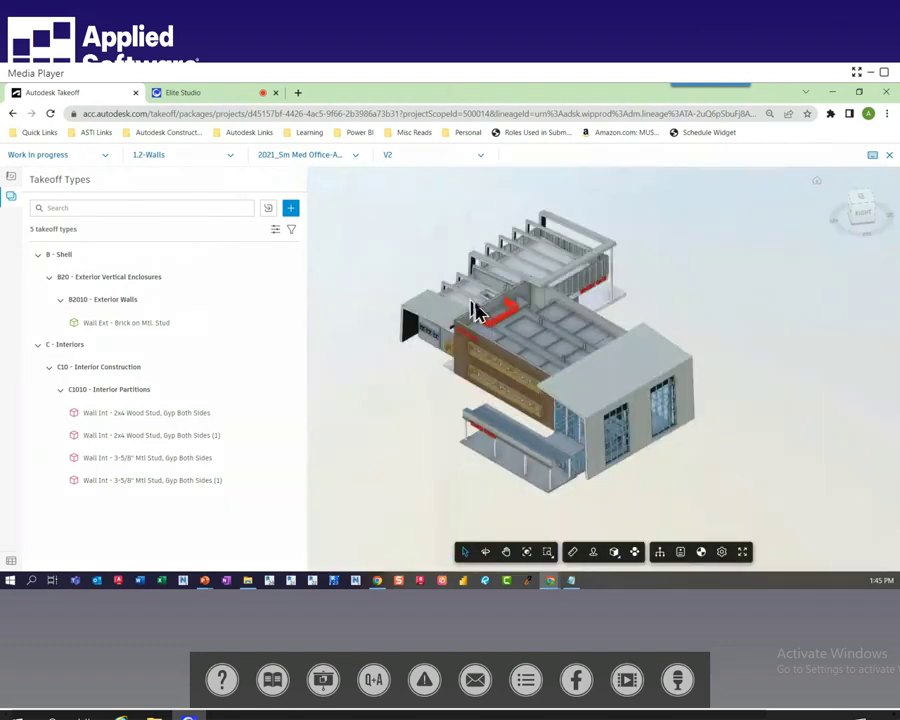
# Spread the model's elements out by object category and bring the Walls group into close view
pyautogui.click(633, 553)
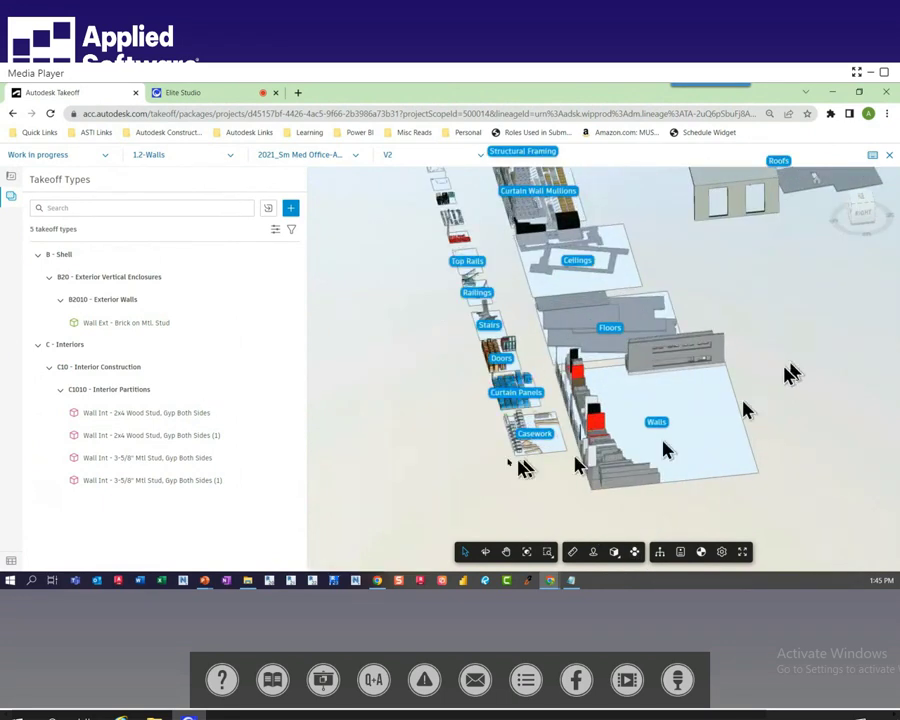
pyautogui.scroll(6, 576, 482)
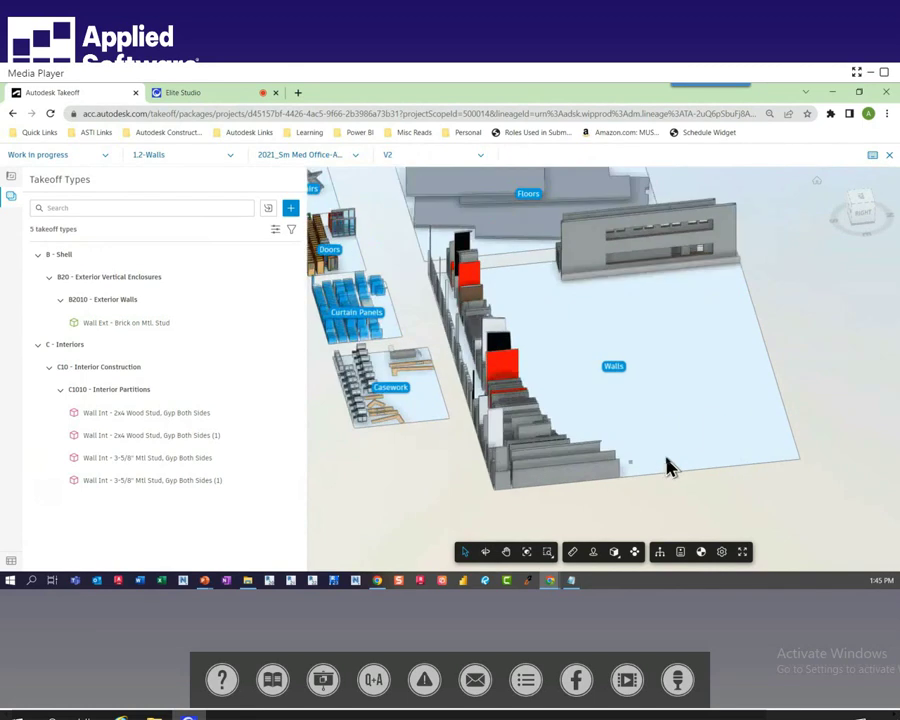
pyautogui.scroll(8, 528, 460)
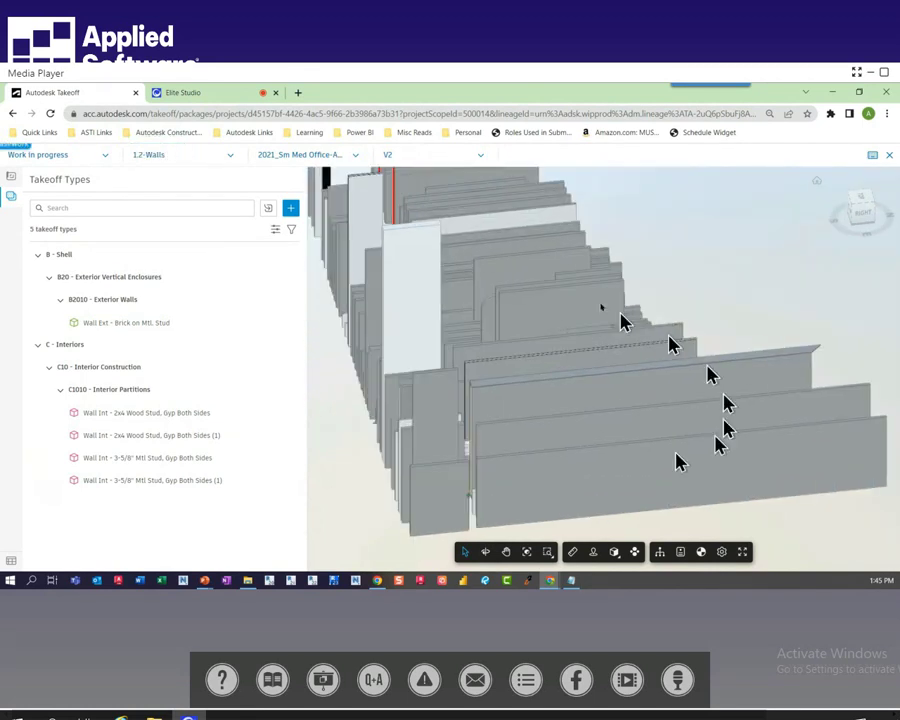
pyautogui.scroll(-4, 628, 390)
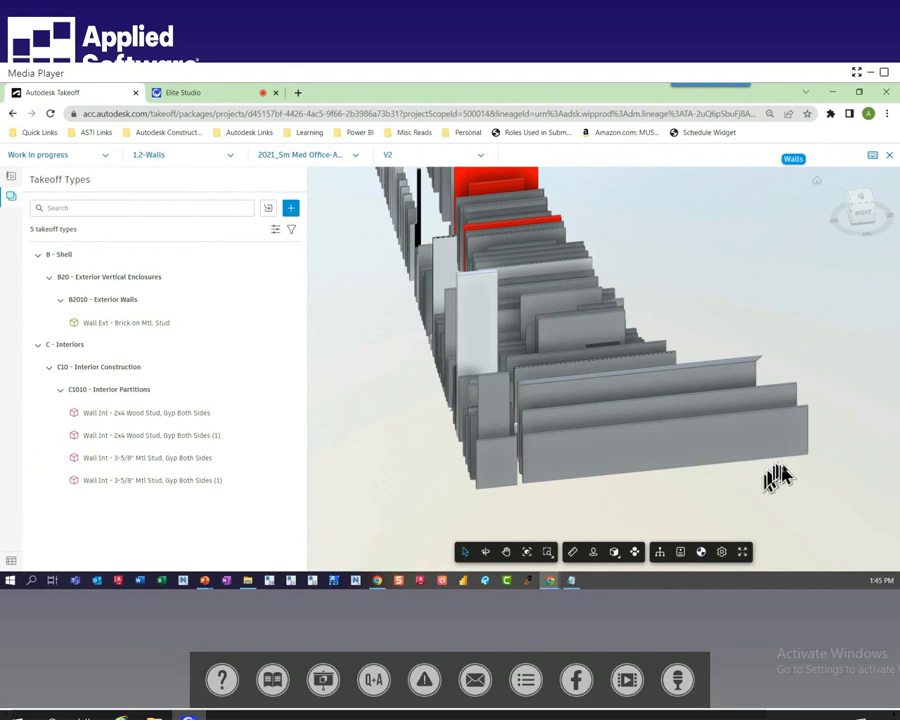
# Check the Type Name in the properties of the frontmost long wall in the Walls group, and close the properties
pyautogui.click(565, 450)
pyautogui.rightClick(562, 430)
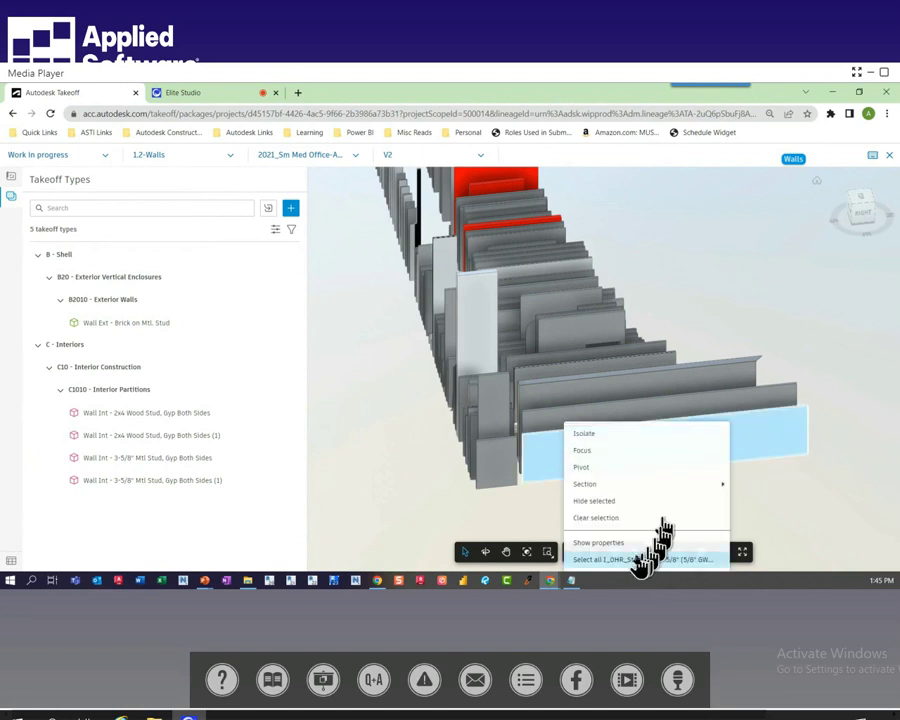
pyautogui.click(600, 543)
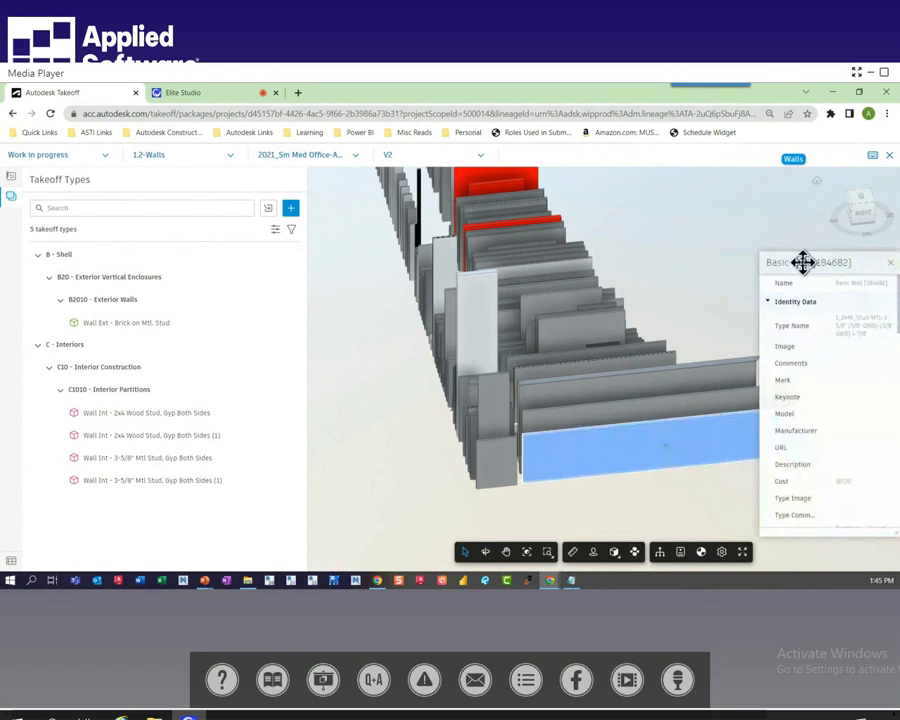
pyautogui.moveTo(801, 261); pyautogui.dragTo(560, 200)
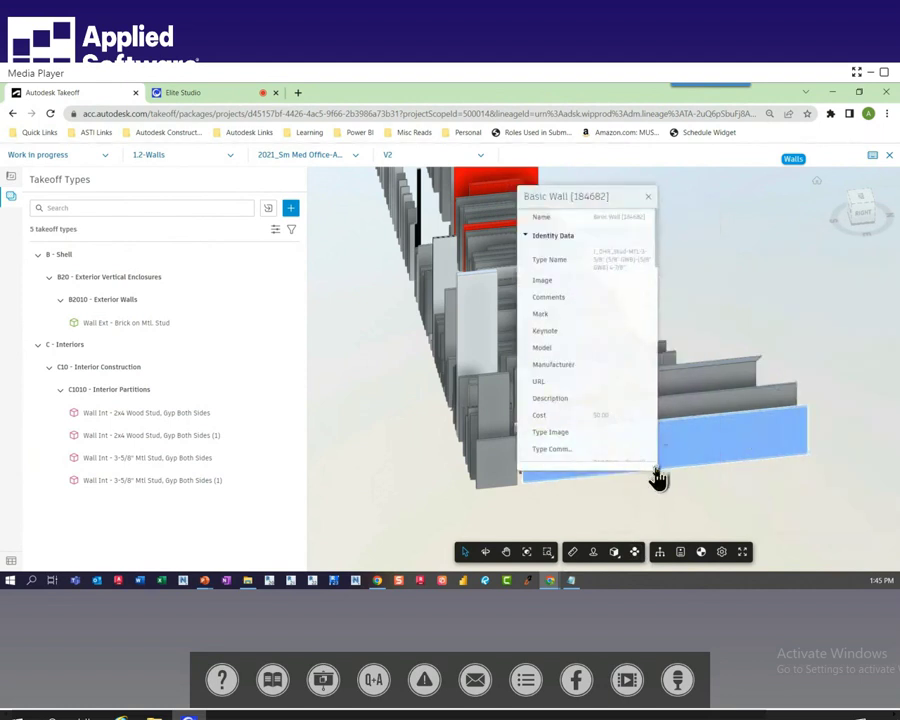
pyautogui.moveTo(658, 477); pyautogui.dragTo(893, 537)
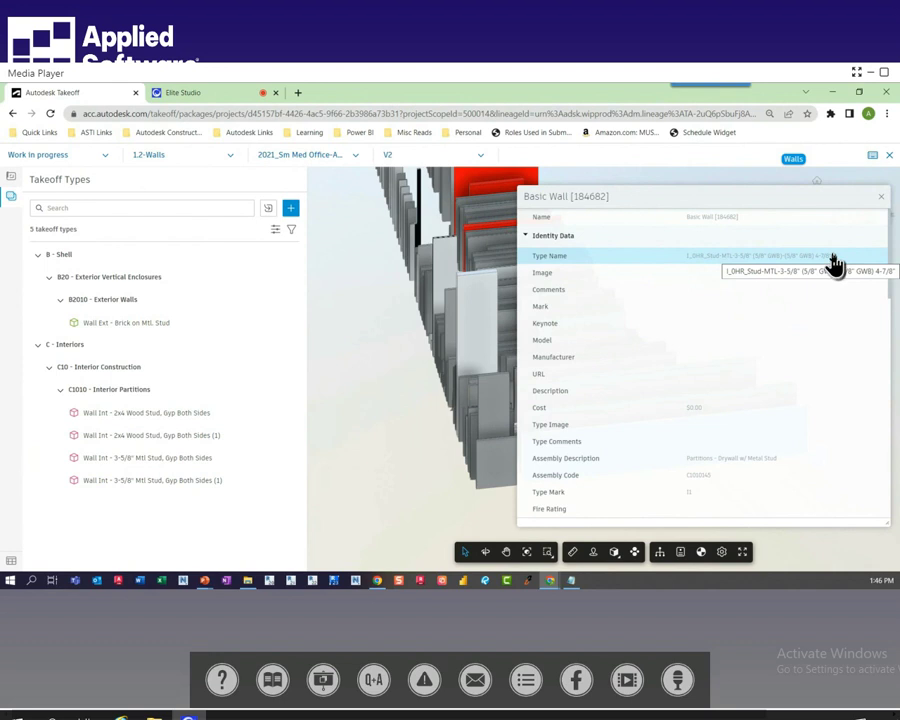
pyautogui.click(881, 196)
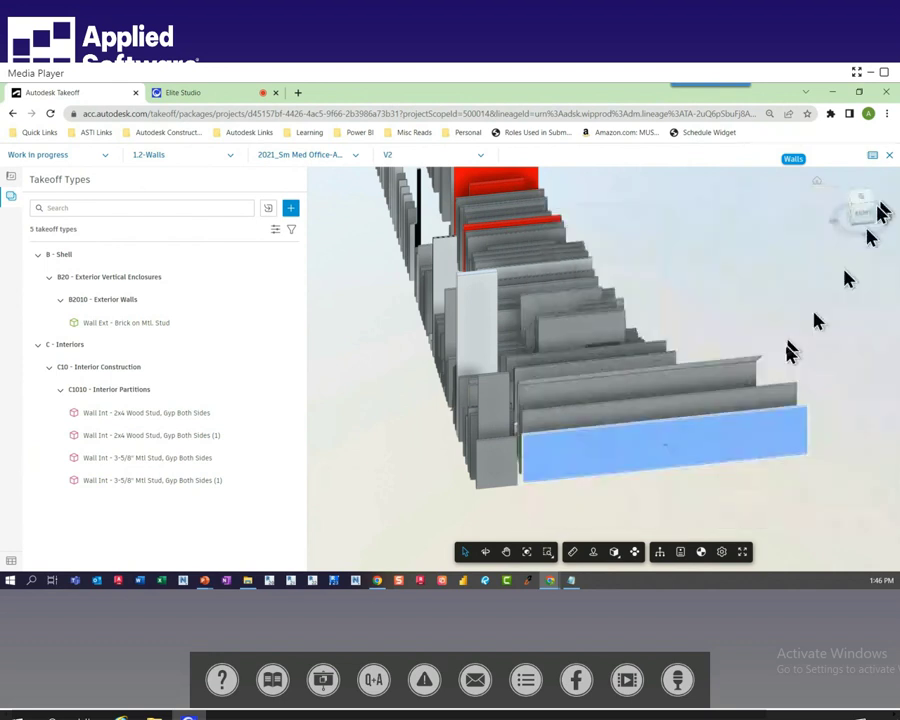
# Select all walls of type I_0HR_Stud-MTL-3-5/8" (5/8" GWB)-(5/8" GWB) 4-7/8" and inspect their openings
pyautogui.rightClick(591, 446)
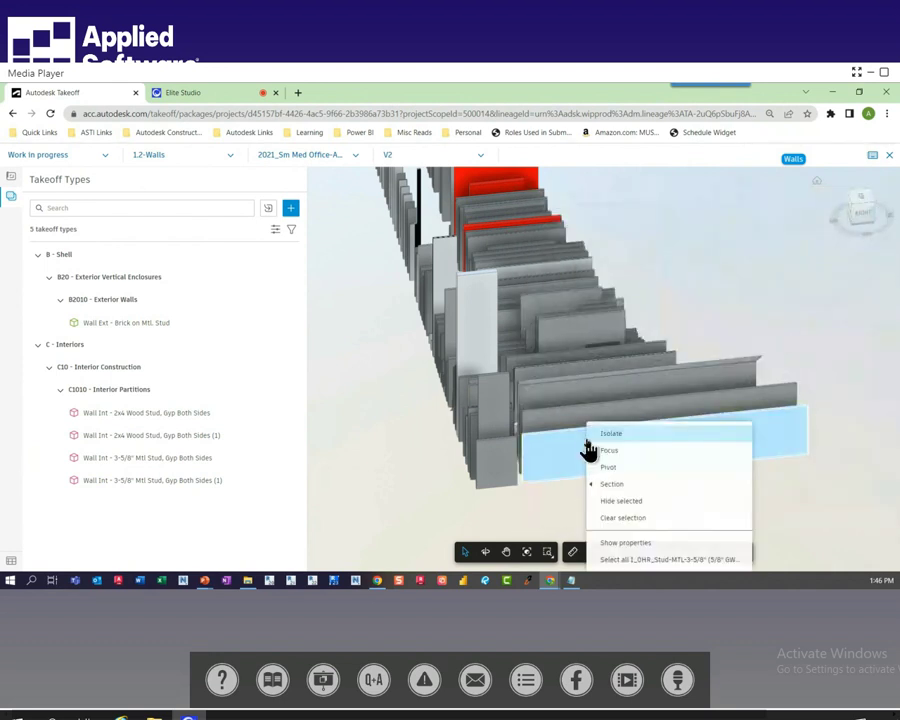
pyautogui.click(626, 562)
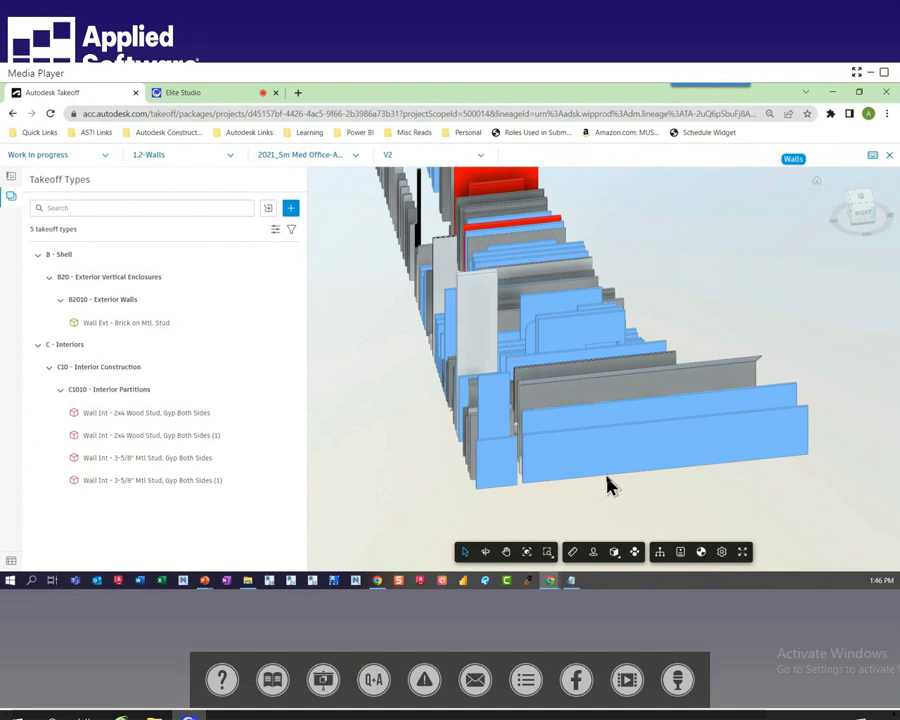
pyautogui.moveTo(645, 447)
pyautogui.mouseDown(button='middle')
pyautogui.moveTo(635, 436)
pyautogui.moveTo(635, 476)
pyautogui.moveTo(651, 436)
pyautogui.mouseUp(button='middle')
pyautogui.moveTo(651, 436); pyautogui.dragTo(585, 400)
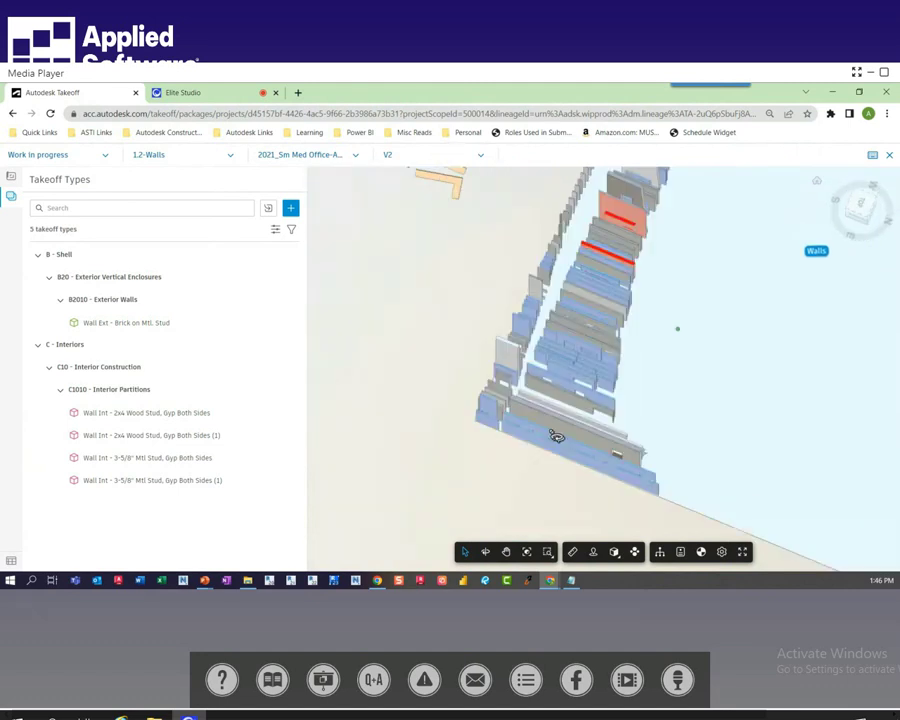
pyautogui.scroll(5, 583, 392)
pyautogui.scroll(5, 598, 396)
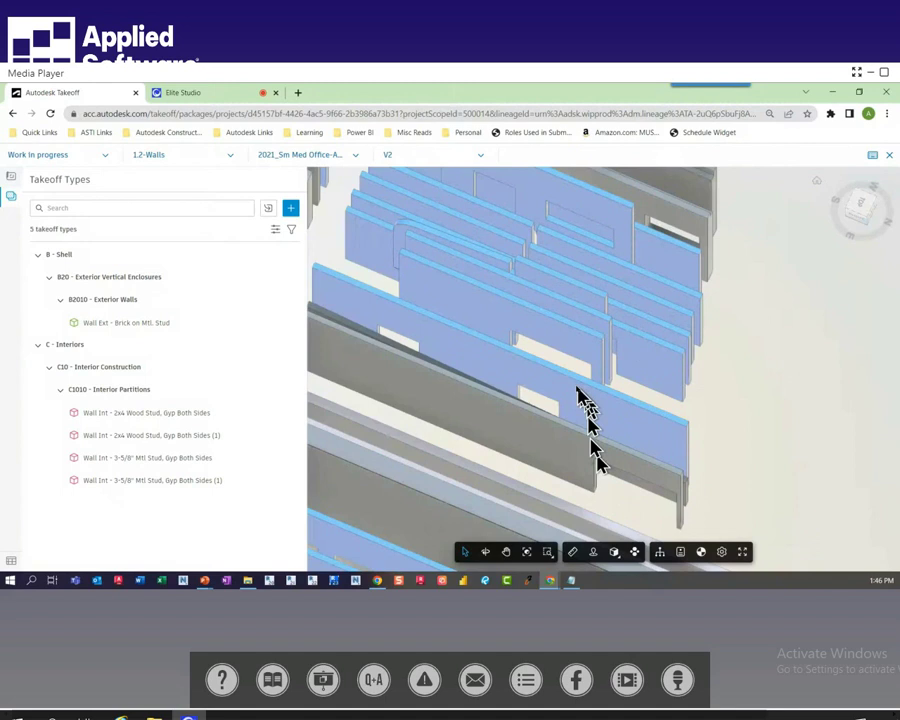
# Examine the selected stud walls and their openings up close and across the whole Walls group
pyautogui.scroll(3, 645, 372)
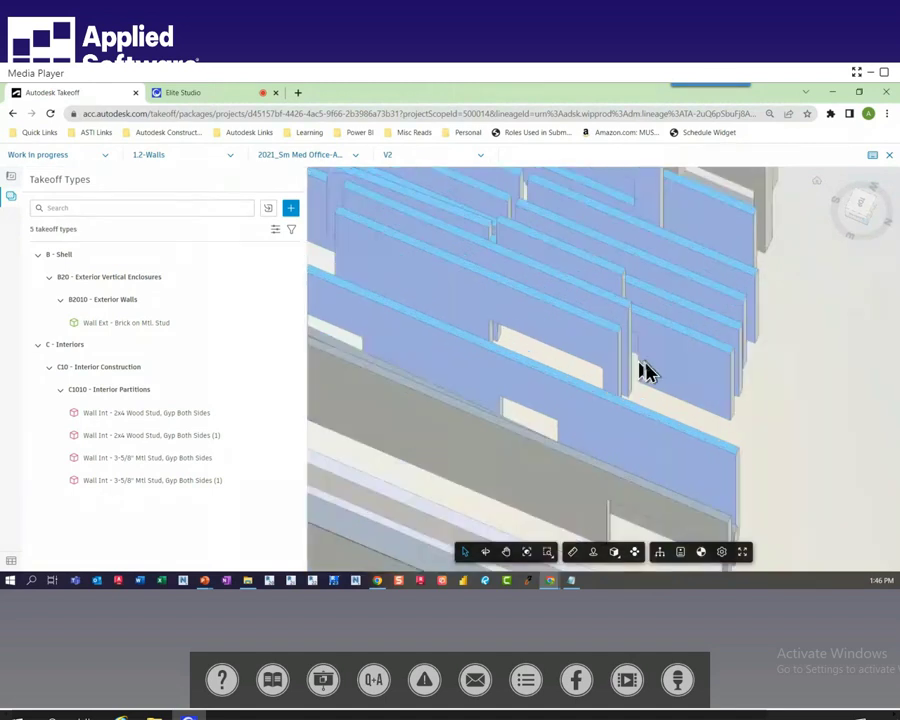
pyautogui.scroll(-5, 700, 400)
pyautogui.moveTo(747, 430); pyautogui.dragTo(787, 405)
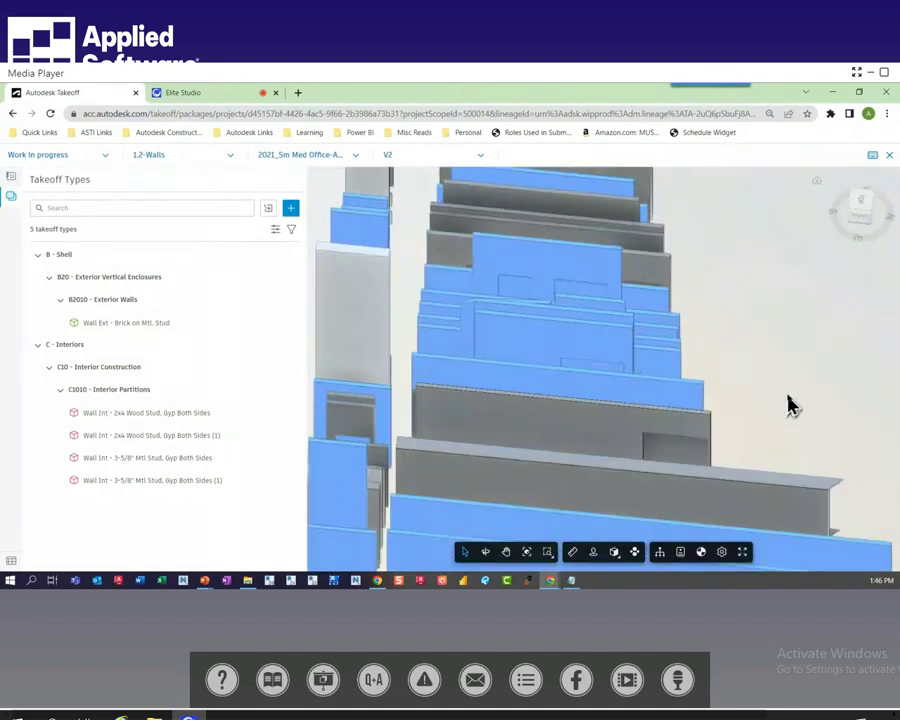
pyautogui.scroll(-3, 790, 402)
pyautogui.scroll(-2, 688, 446)
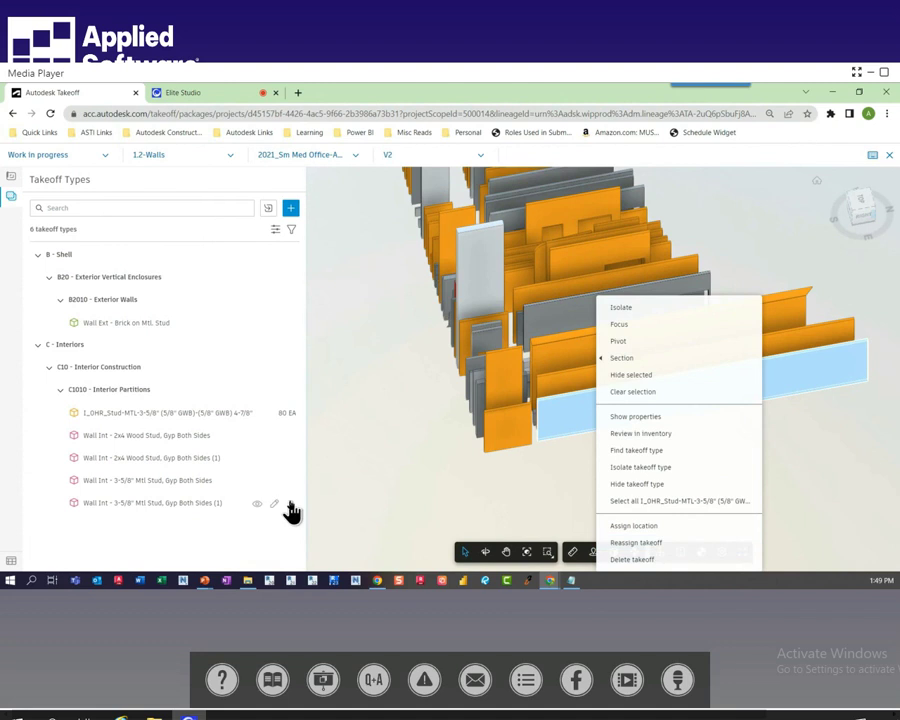
# Reassign the I_0HR_Stud-MTL-3-5/8" takeoffs to Wall Int - 3-5/8" Mtl Stud, Gyp Both Sides, and review that type's output quantities
pyautogui.moveTo(204, 420)
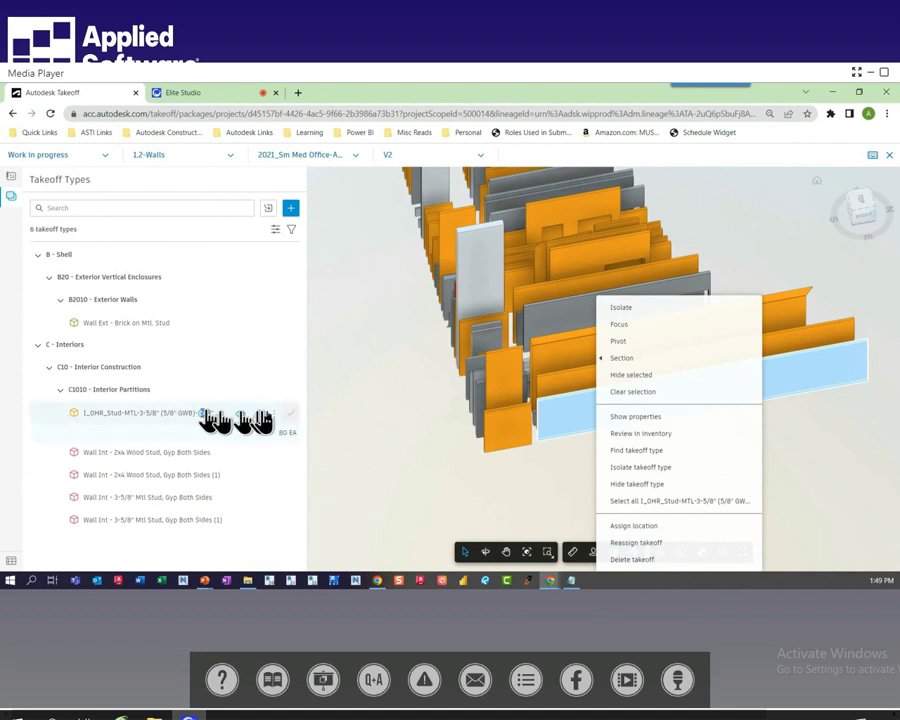
pyautogui.click(394, 435)
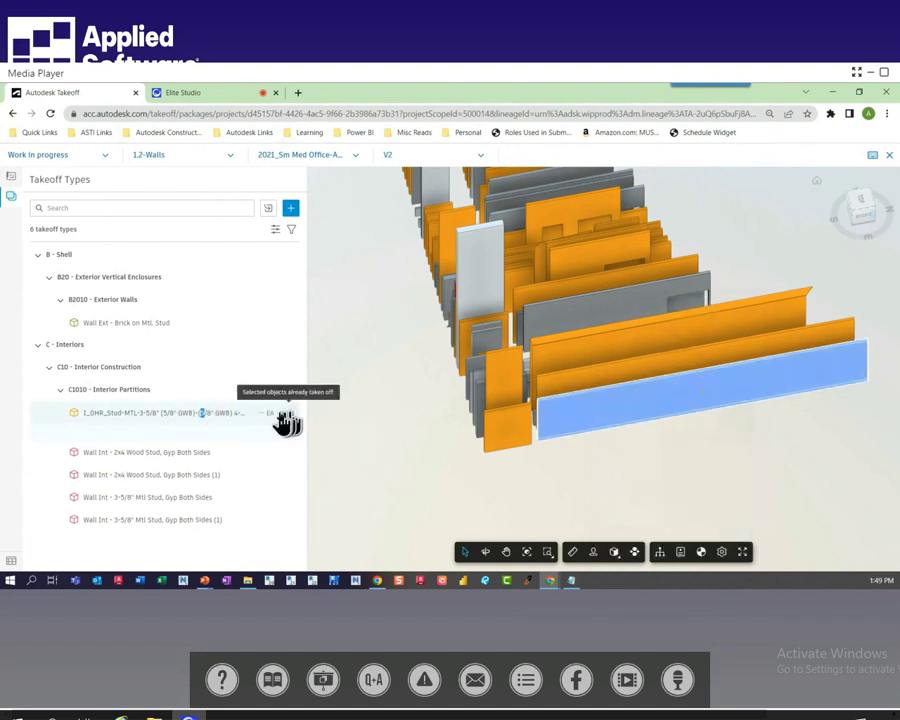
pyautogui.click(274, 414)
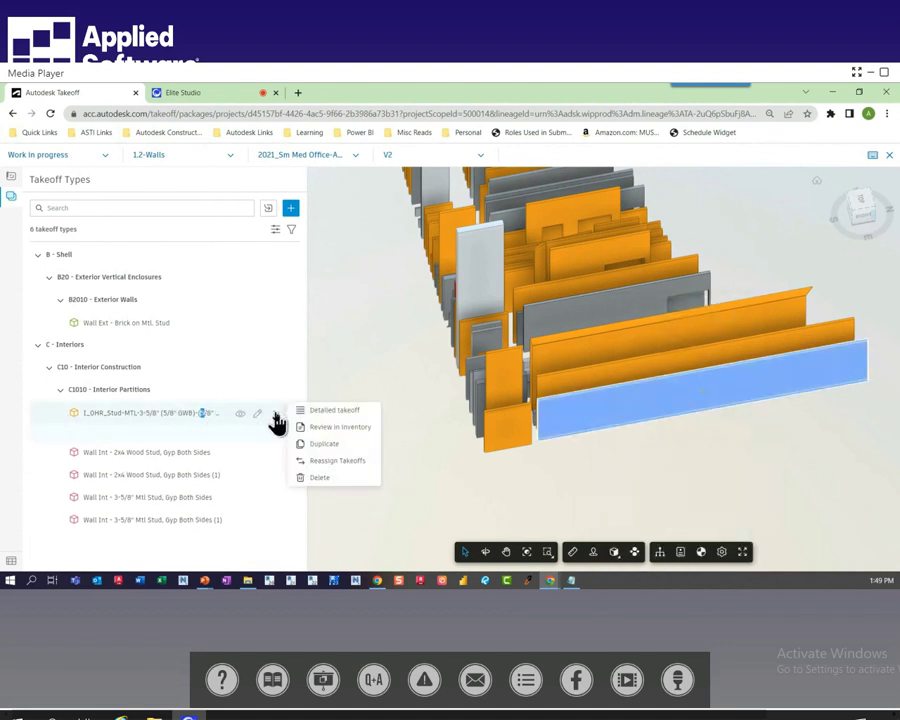
pyautogui.click(346, 462)
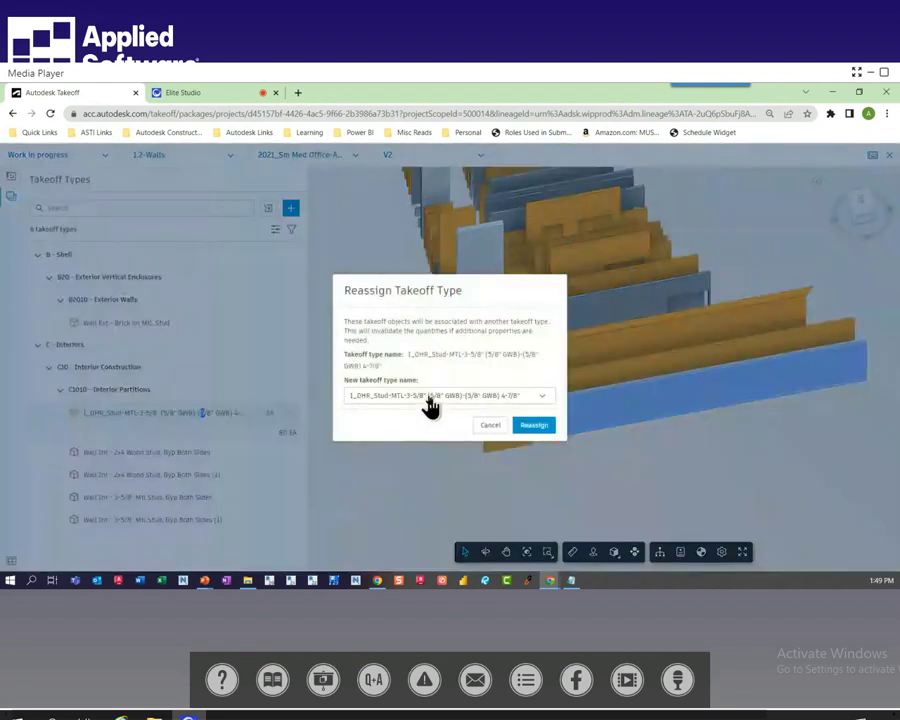
pyautogui.click(428, 396)
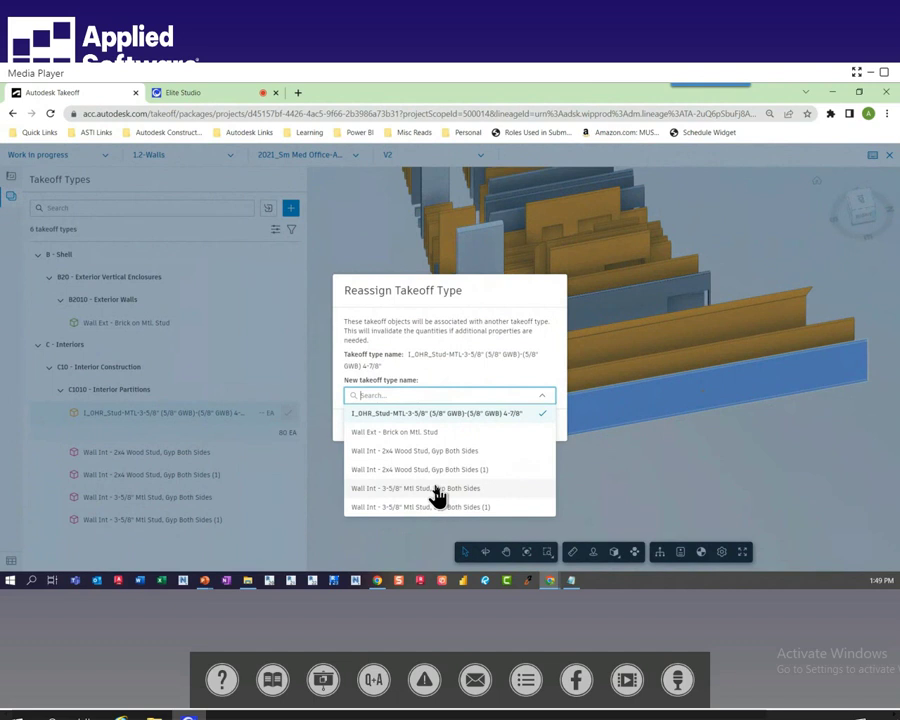
pyautogui.click(436, 489)
pyautogui.click(532, 426)
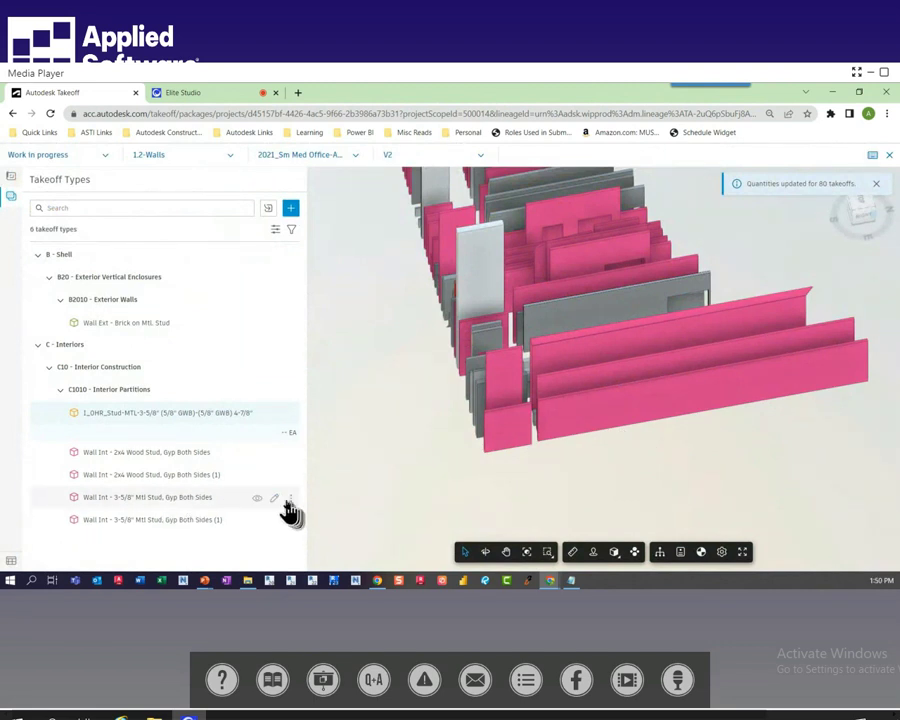
pyautogui.click(184, 502)
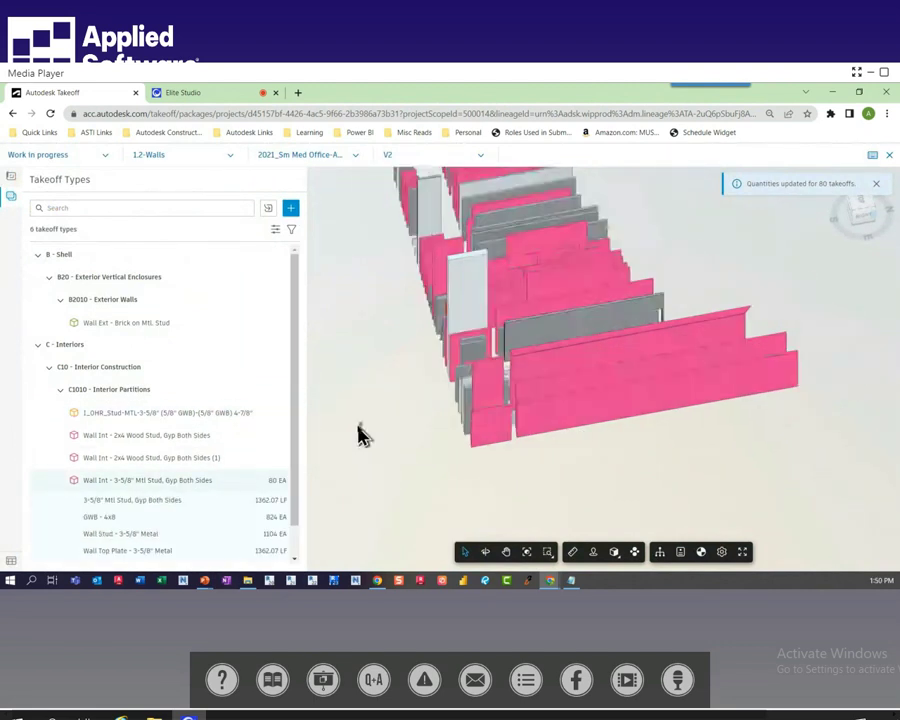
pyautogui.scroll(-1, 285, 468)
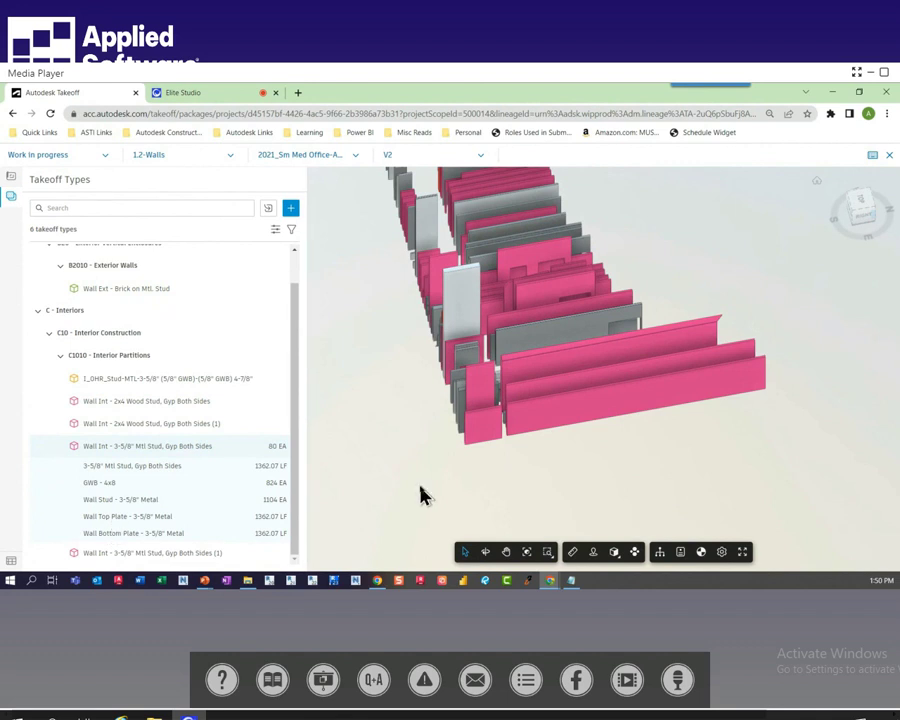
# Leave the model, reopen the 1.2-Walls package and show its inventory in a separate window
pyautogui.click(889, 156)
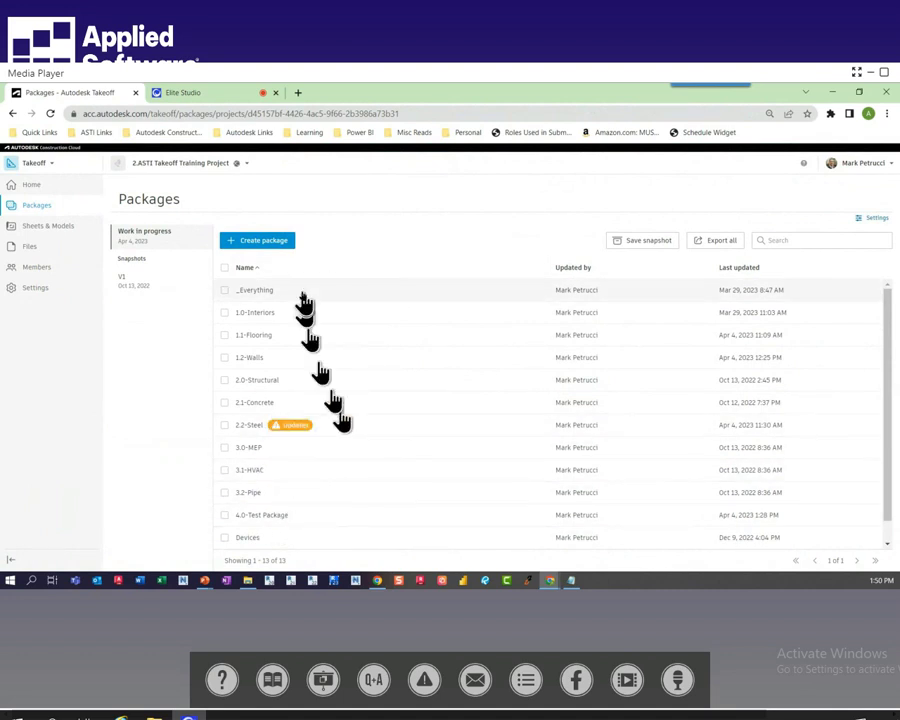
pyautogui.click(286, 362)
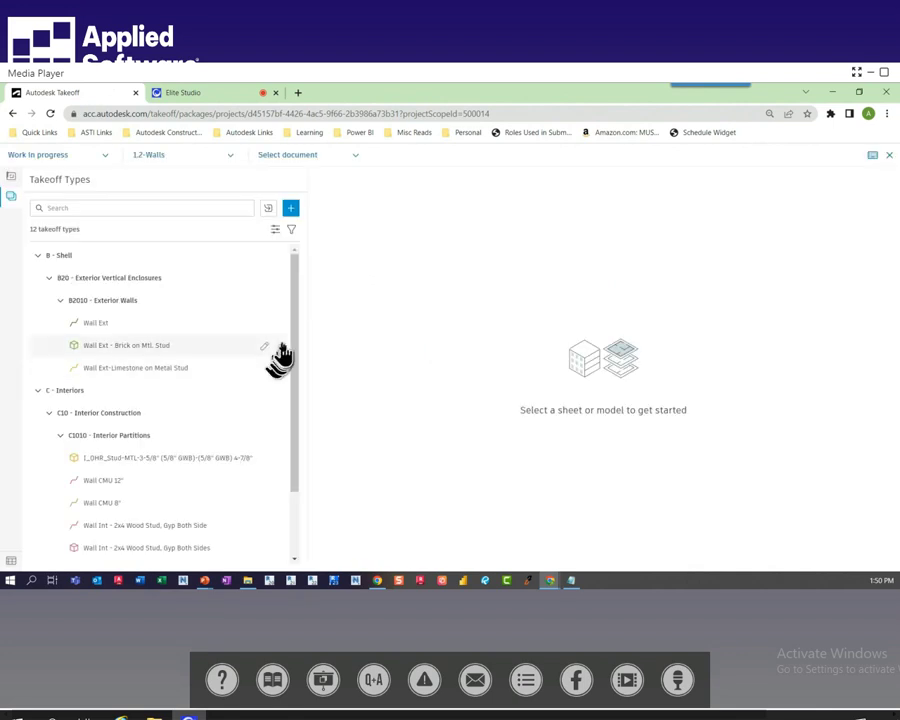
pyautogui.click(11, 178)
pyautogui.click(10, 562)
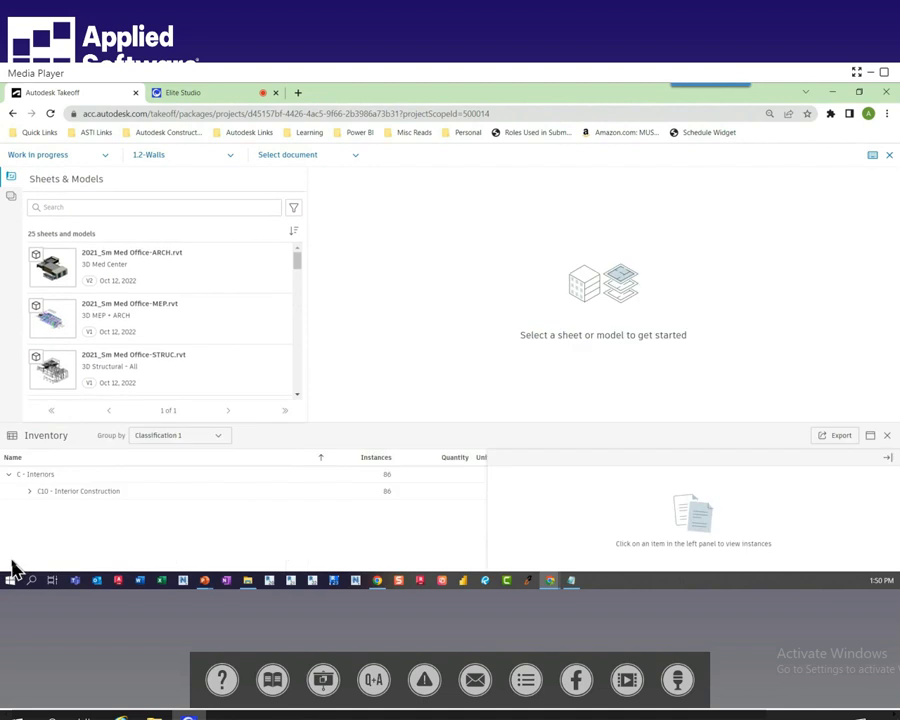
pyautogui.click(870, 438)
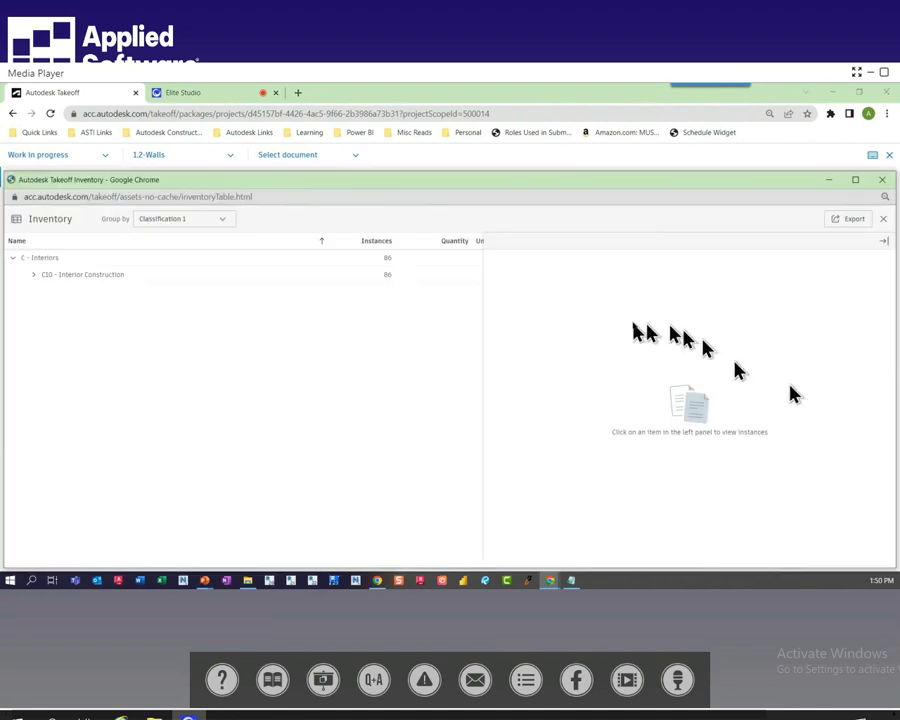
# Review the inventory quantities grouped by document and by takeoff type
pyautogui.click(227, 226)
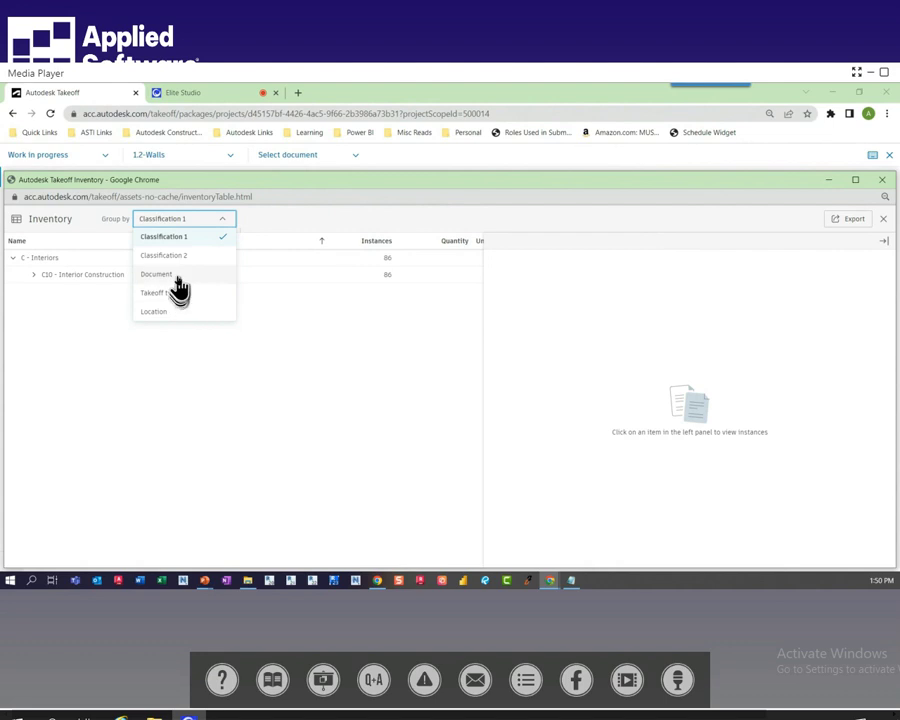
pyautogui.click(176, 276)
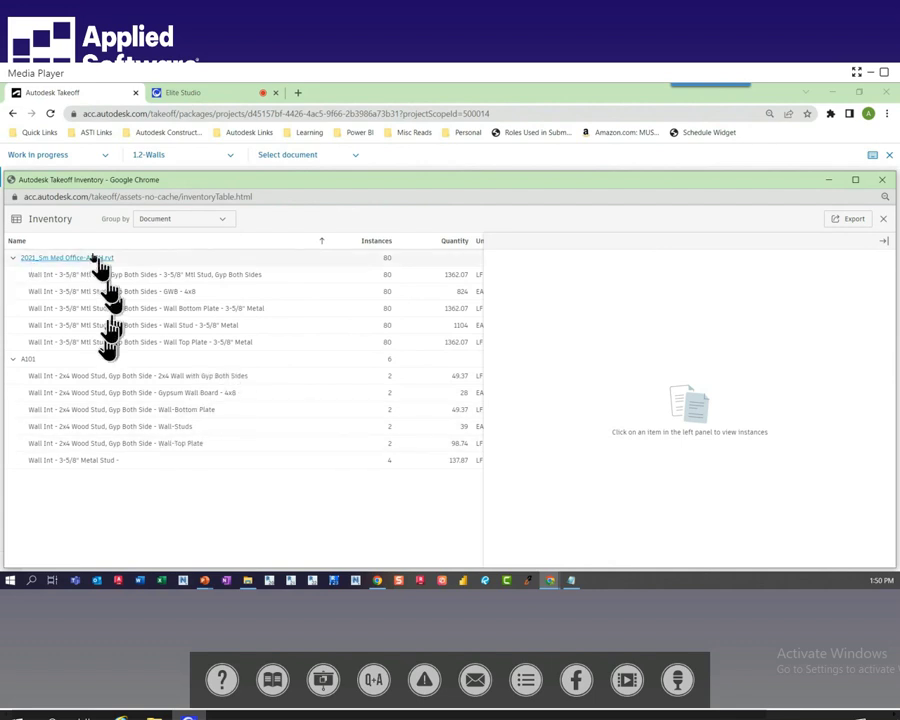
pyautogui.click(196, 220)
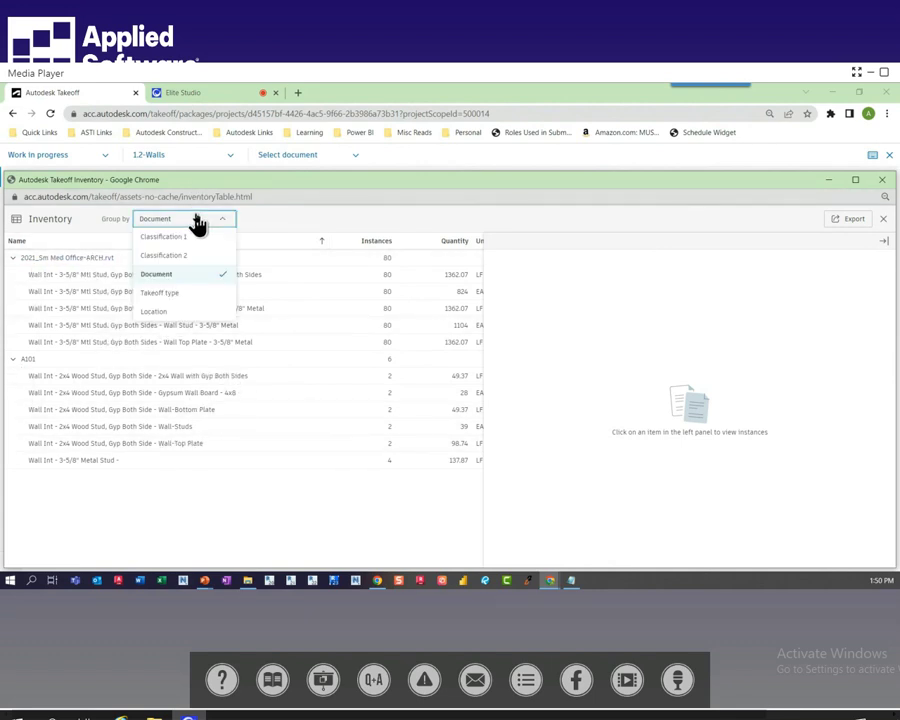
pyautogui.click(160, 293)
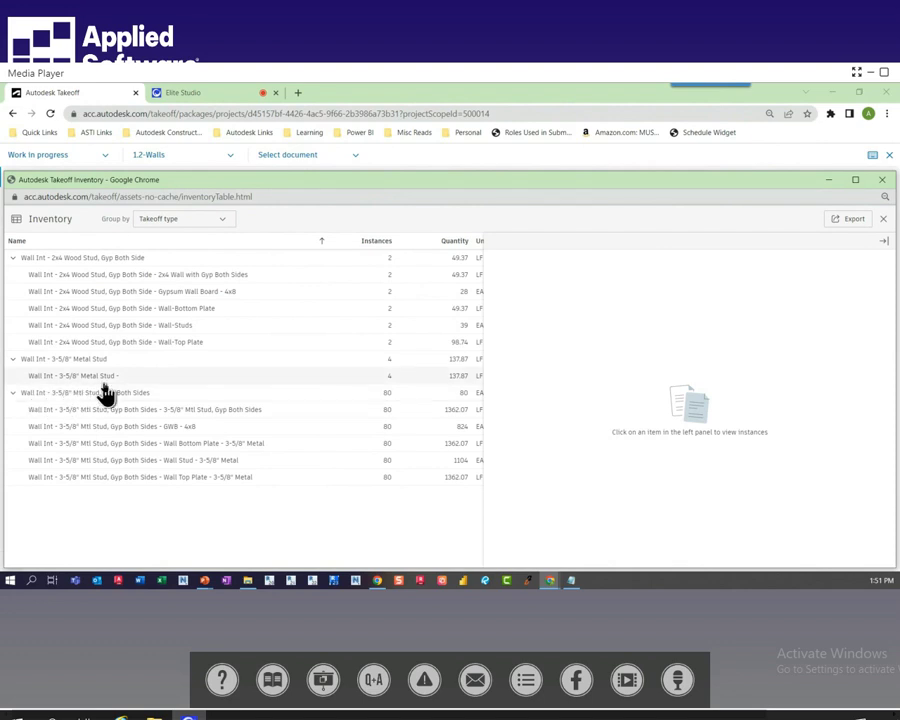
# Group the inventory by Classification 1 and expand C10 - Interior Construction down to the C1010 - Interior Partitions items
pyautogui.click(226, 219)
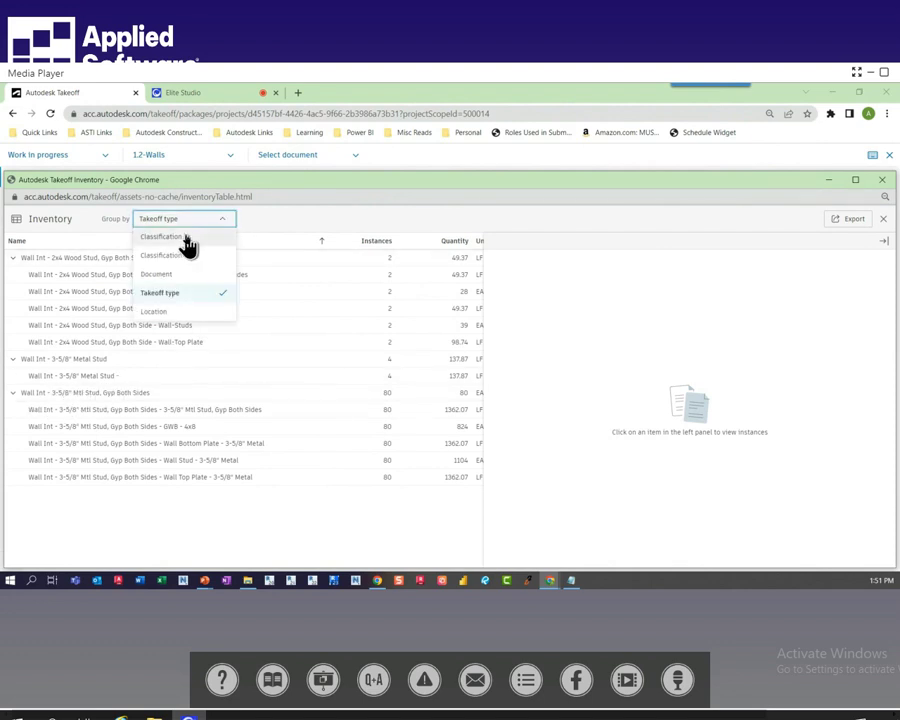
pyautogui.click(188, 237)
pyautogui.click(35, 276)
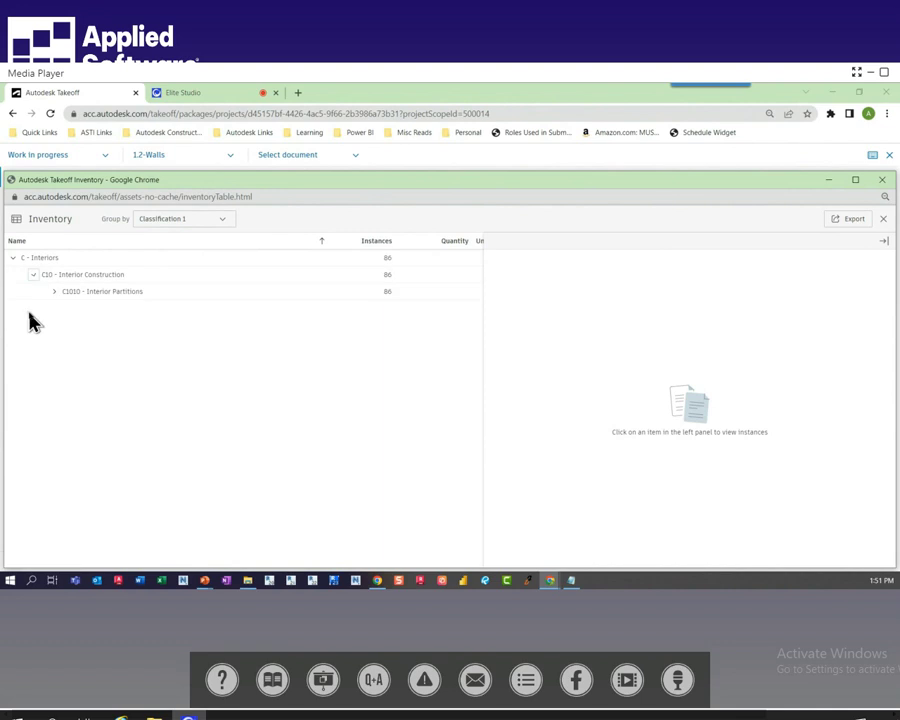
pyautogui.click(52, 293)
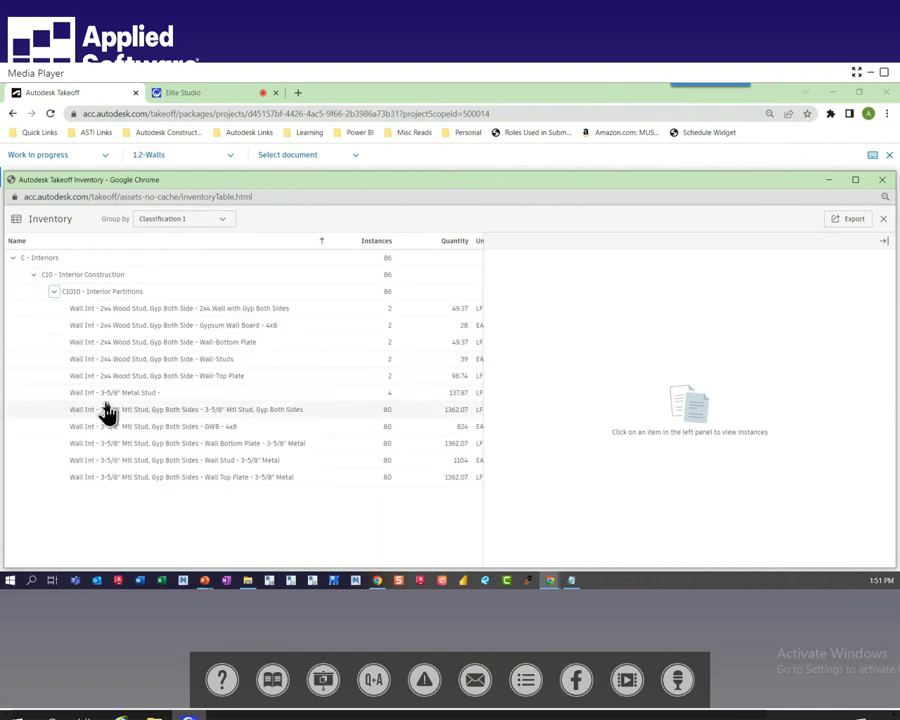
# Regroup the inventory by document, switch the grouping to takeoff type, and export the inventory
pyautogui.click(169, 219)
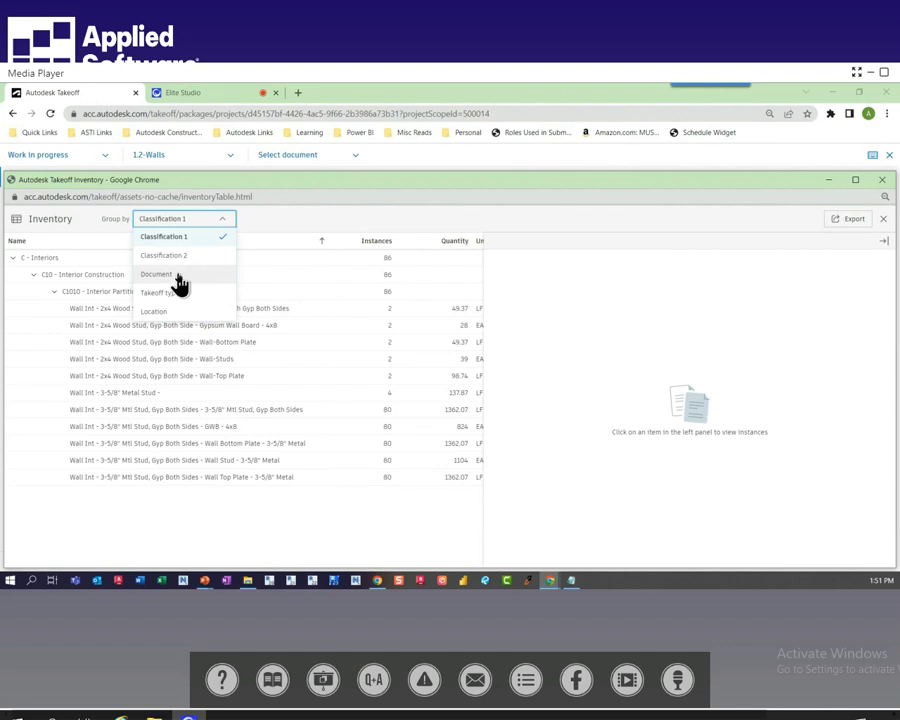
pyautogui.click(165, 274)
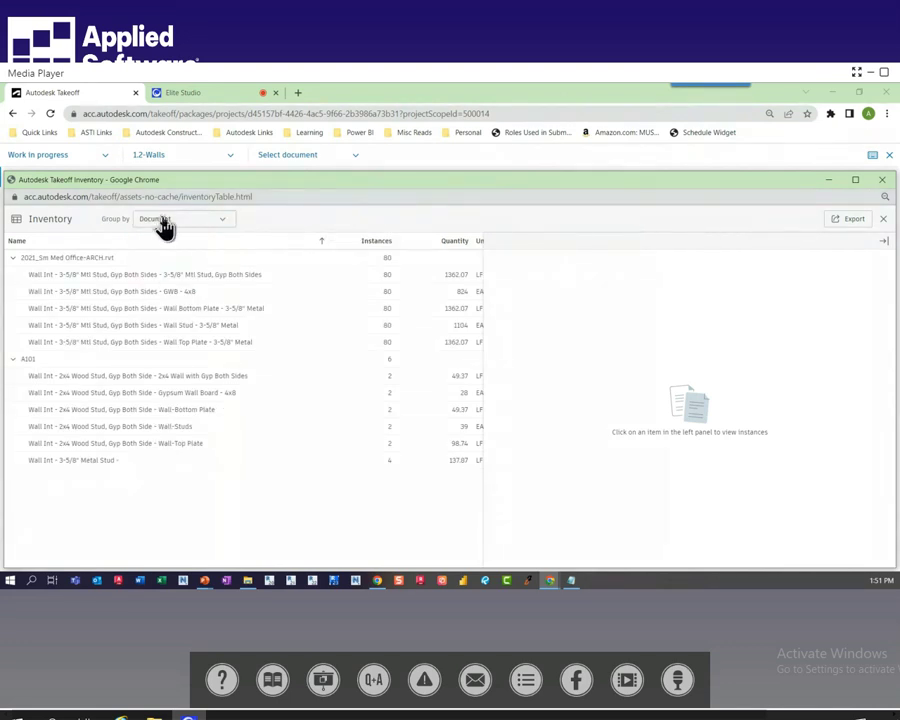
pyautogui.click(215, 219)
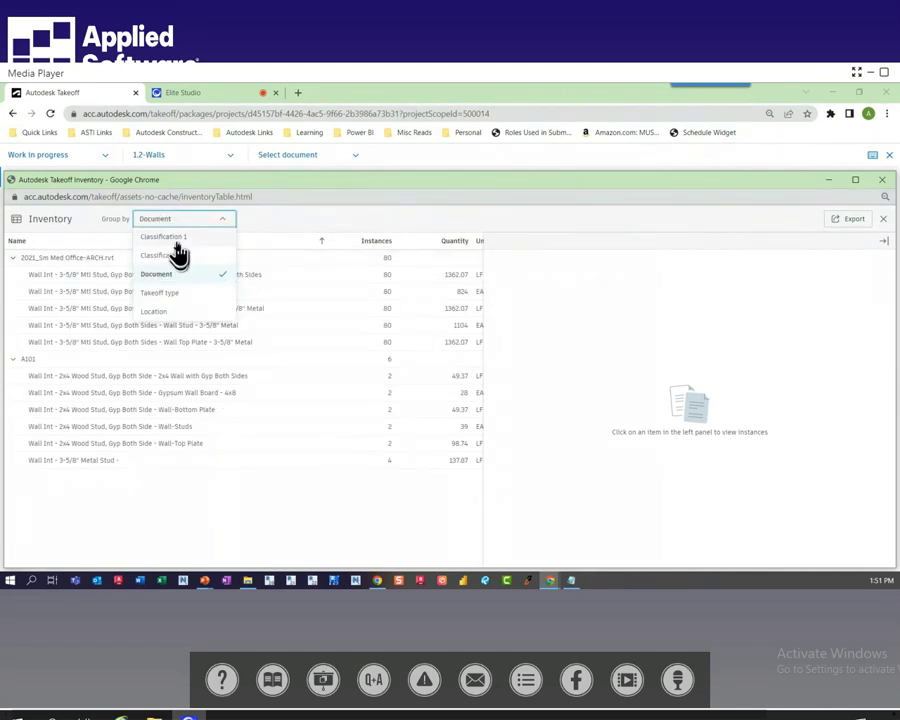
pyautogui.click(160, 292)
pyautogui.click(848, 221)
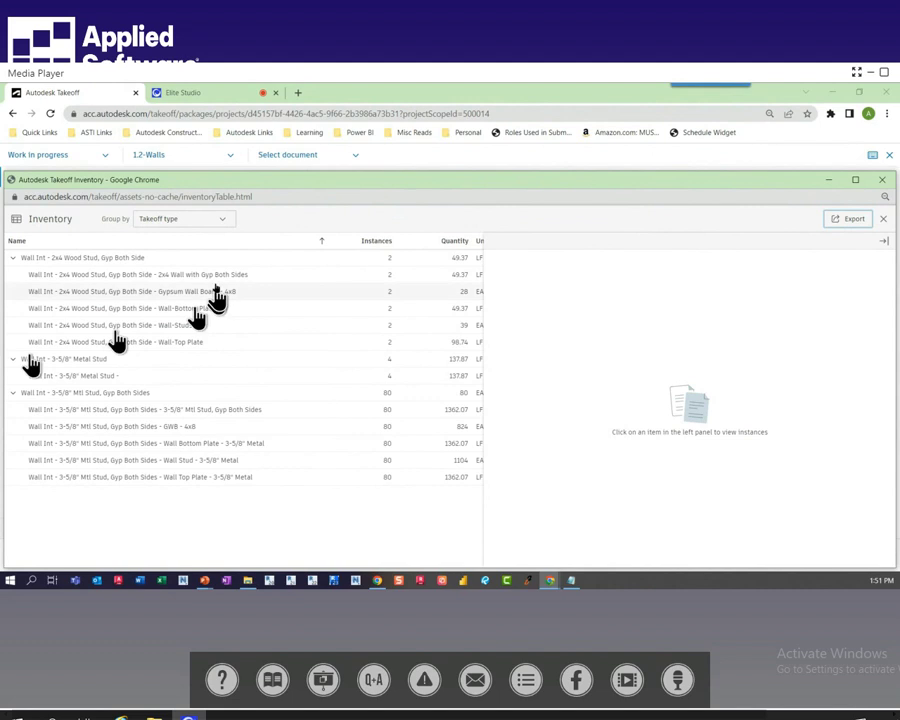
# Open Takeoff Export 2023-04-04.xlsx from the Downloads folder in Excel
pyautogui.click(246, 581)
pyautogui.click(134, 255)
pyautogui.click(440, 250)
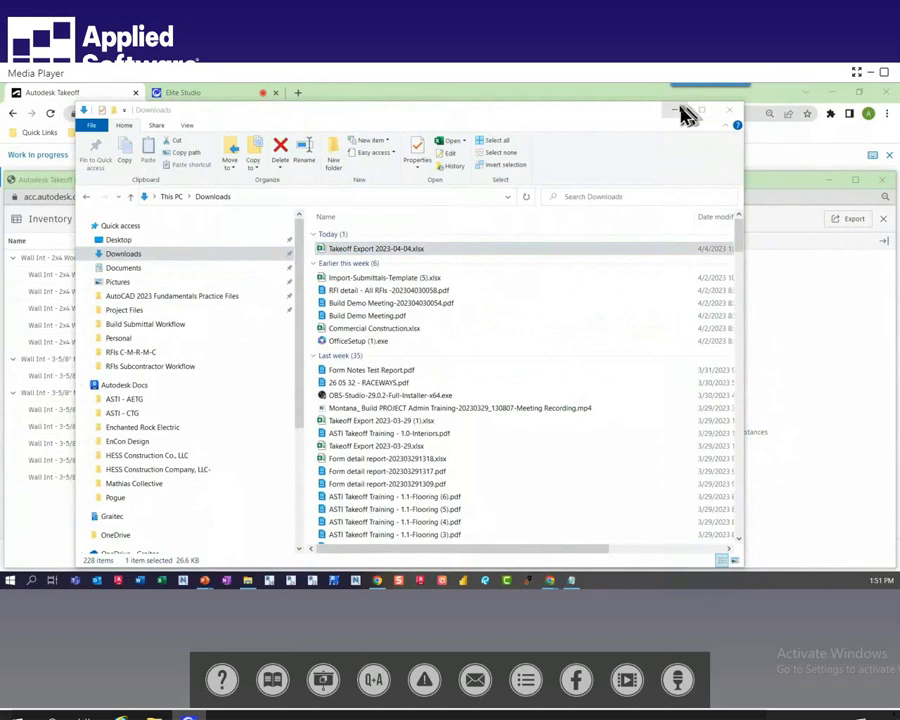
pyautogui.click(680, 110)
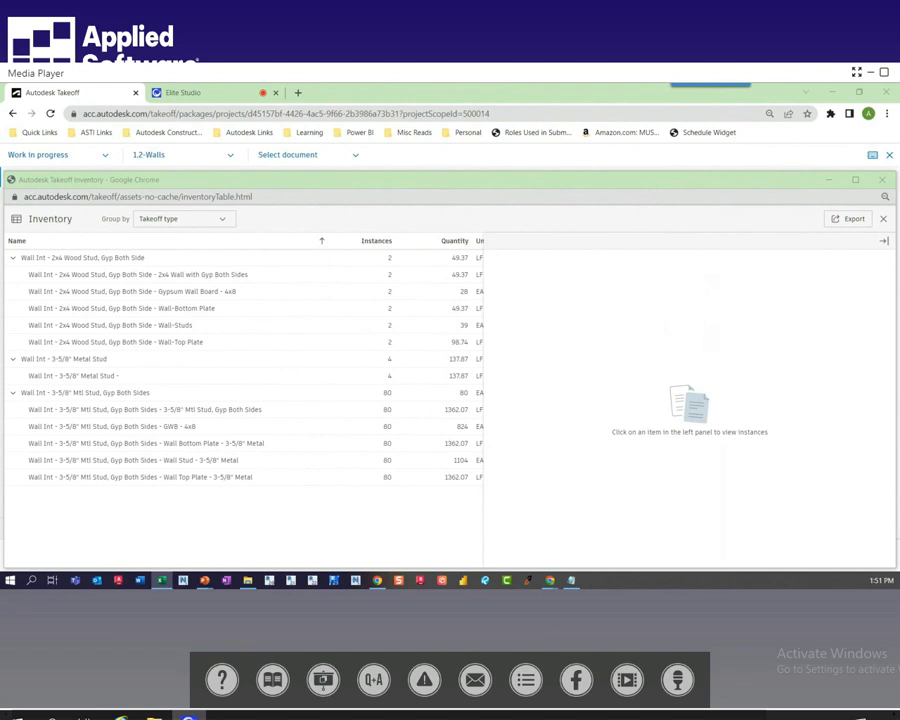
pyautogui.moveTo(848, 217); pyautogui.dragTo(398, 185)
pyautogui.click(405, 177)
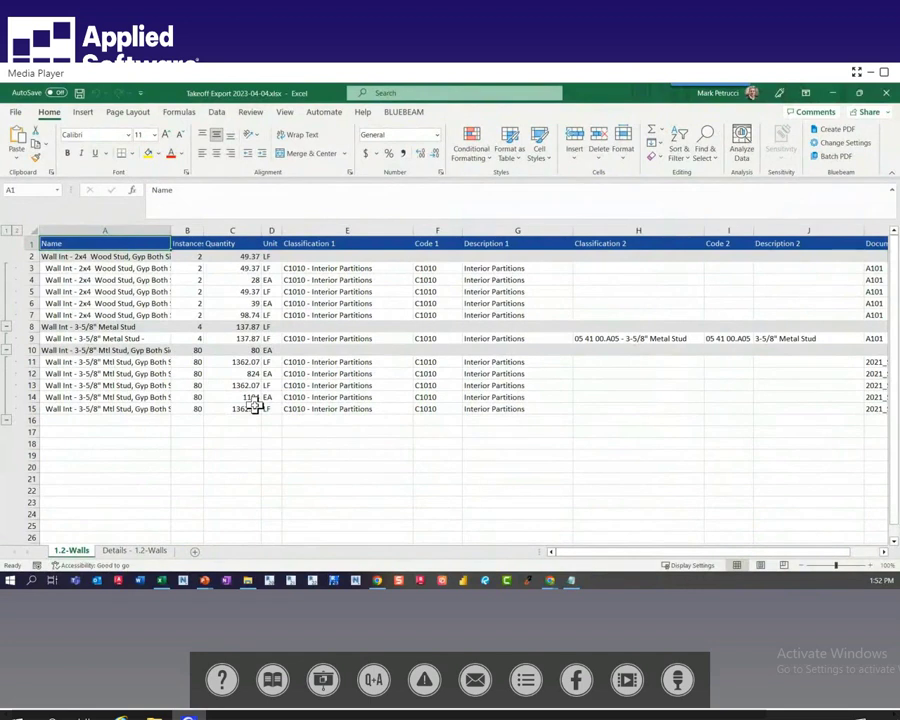
# Look through the rows of the Details - 1.2-Walls sheet and return to the 1.2-Walls summary sheet
pyautogui.click(140, 551)
pyautogui.scroll(-8, 210, 400)
pyautogui.click(71, 550)
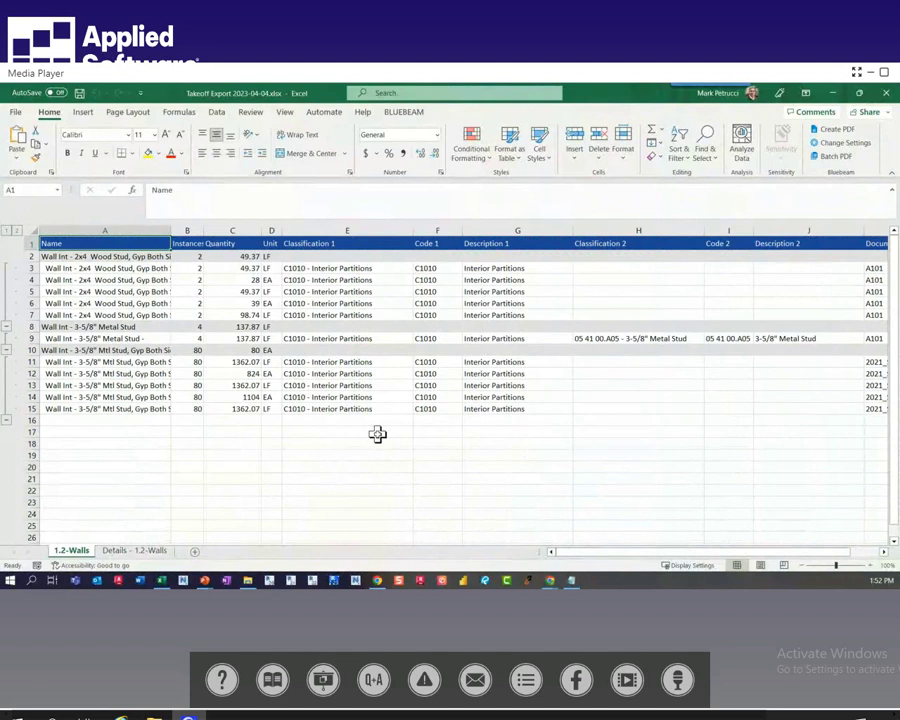
# Switch back to Autodesk Takeoff, dock the inventory in the package at a reduced height, and minimize the browser
pyautogui.click(836, 93)
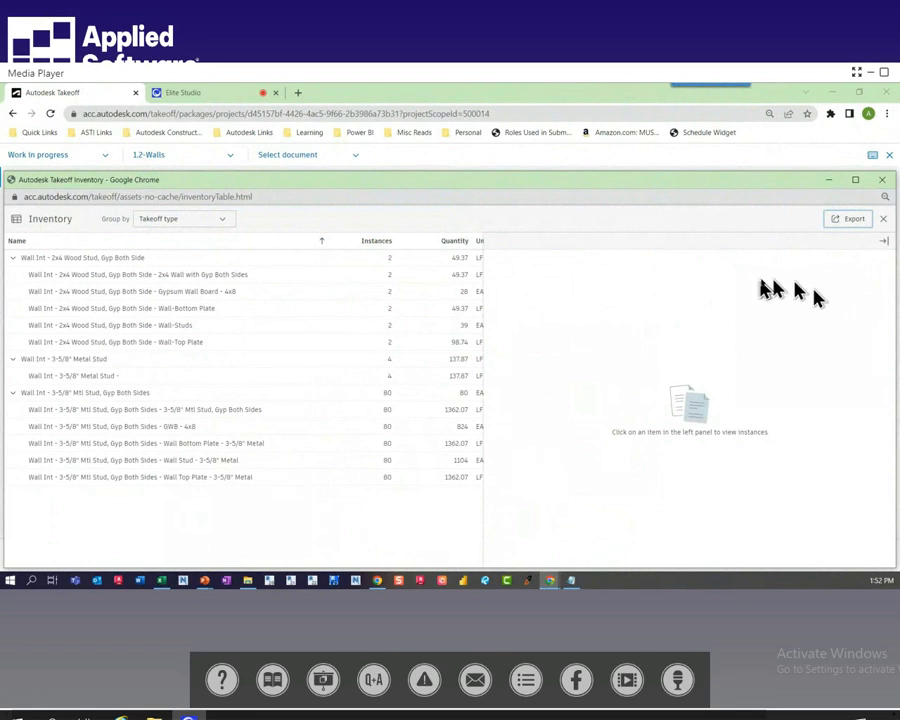
pyautogui.click(885, 185)
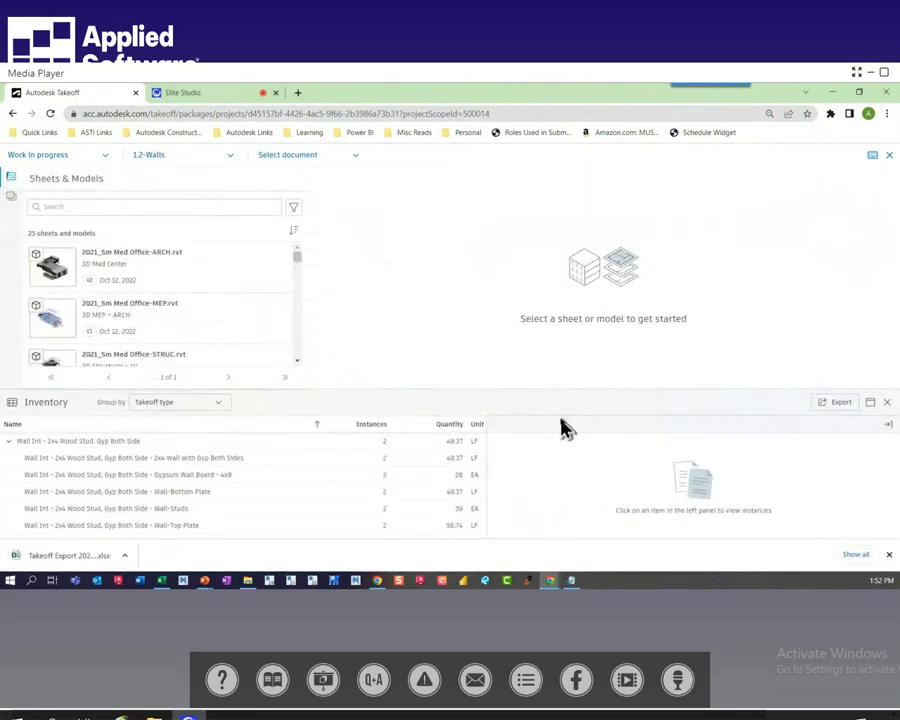
pyautogui.moveTo(569, 388)
pyautogui.mouseDown()
pyautogui.moveTo(565, 366)
pyautogui.moveTo(560, 410)
pyautogui.mouseUp()
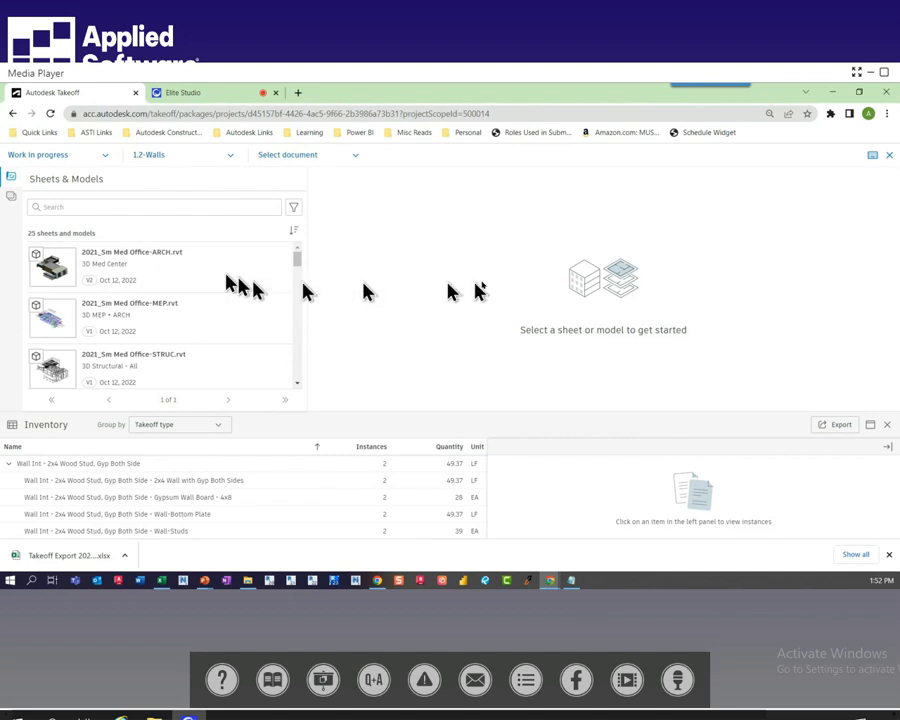
pyautogui.click(833, 97)
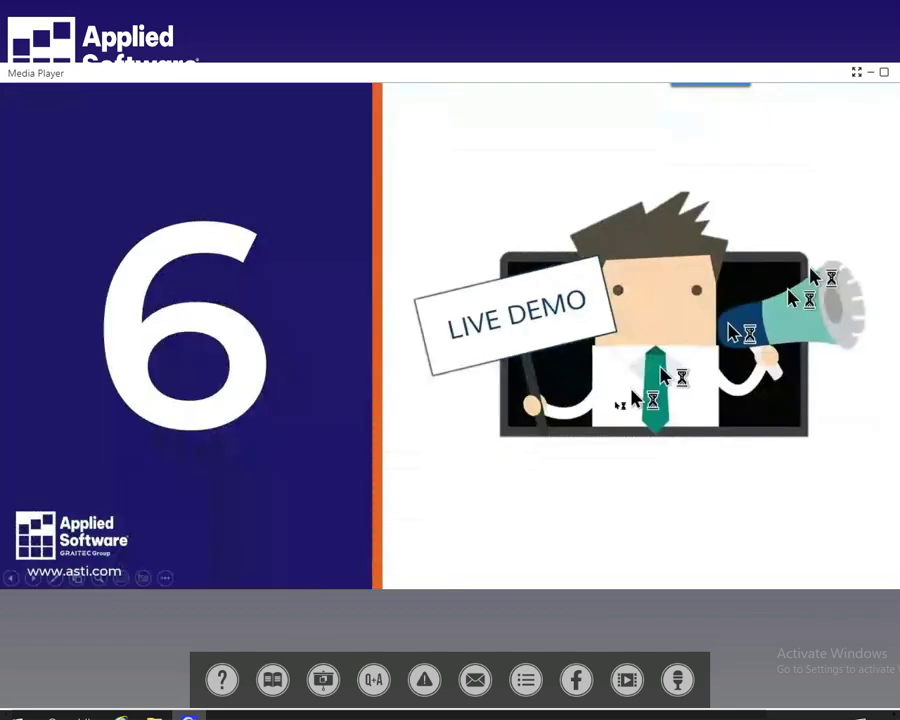